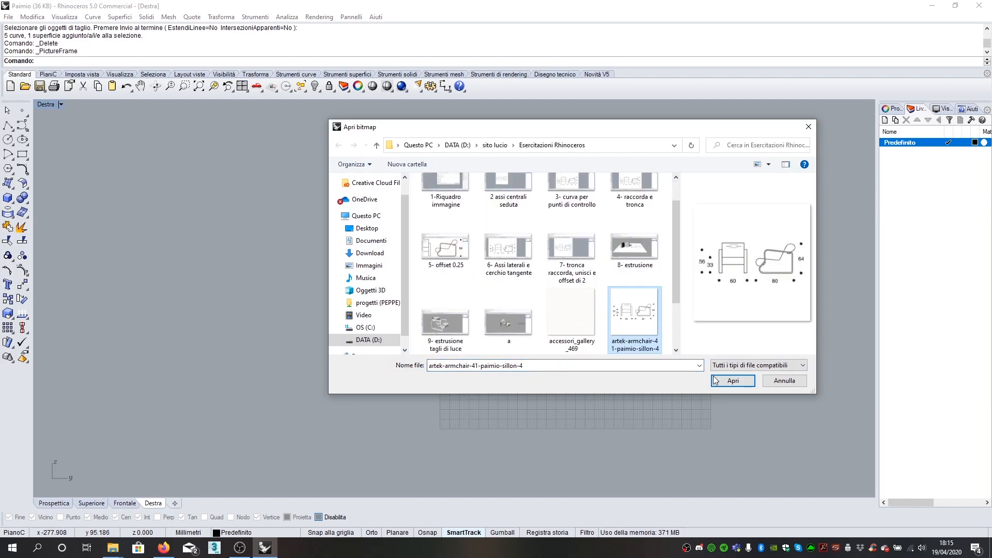
Step: Place the artek-armchair-41-paimio-sillon-4 image as a picture frame in the side view, aligned orthogonally
{"action": "left_click", "coordinate": [733, 381]}
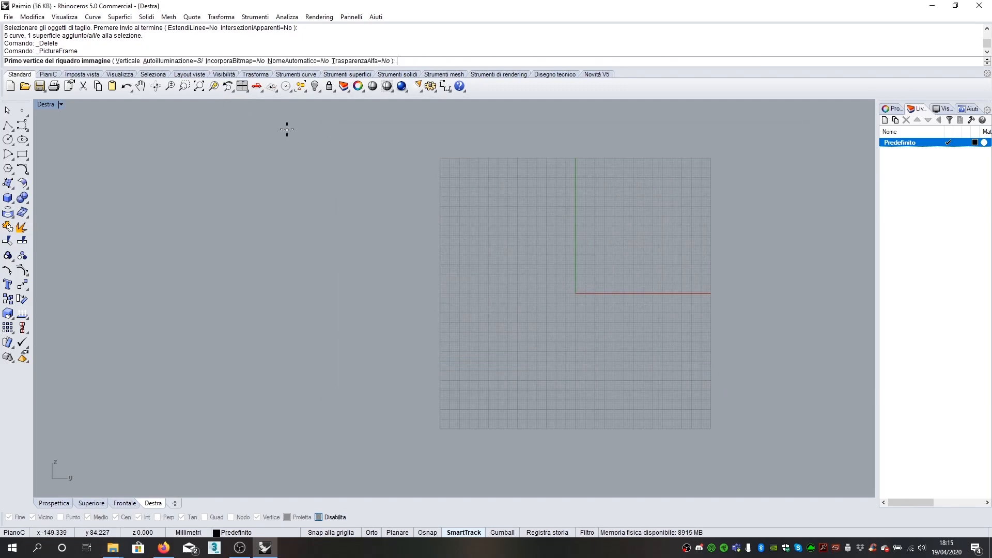
{"action": "left_click", "coordinate": [310, 129]}
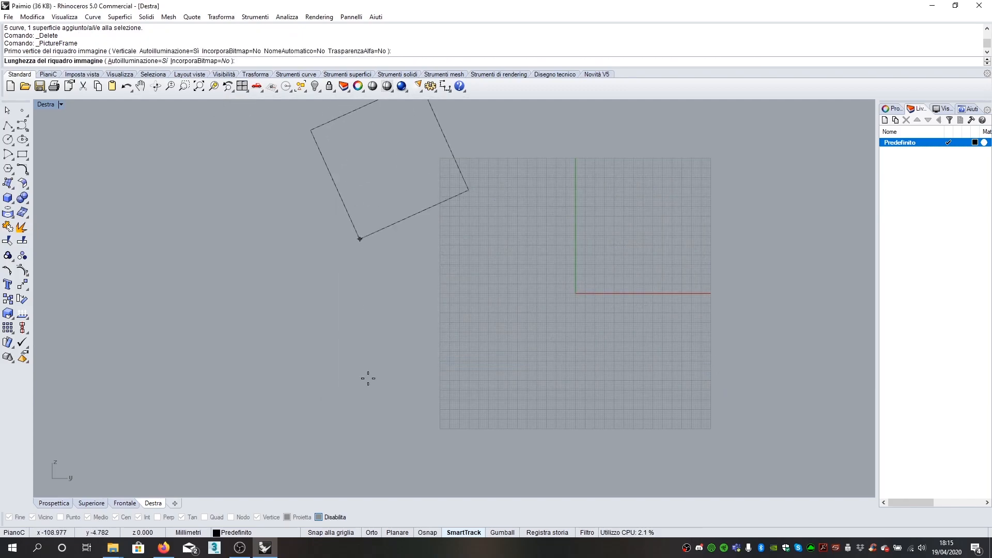
{"action": "left_click", "coordinate": [371, 533]}
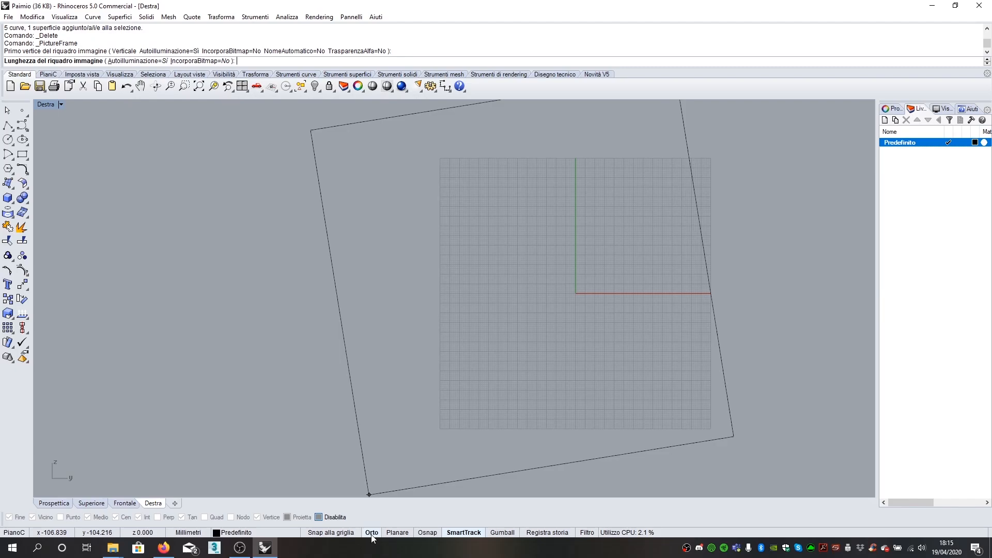
{"action": "left_click", "coordinate": [702, 236]}
{"action": "scroll", "coordinate": [409, 308], "scroll_direction": "down", "scroll_amount": 5}
{"action": "scroll", "coordinate": [446, 126], "scroll_direction": "up", "scroll_amount": 4}
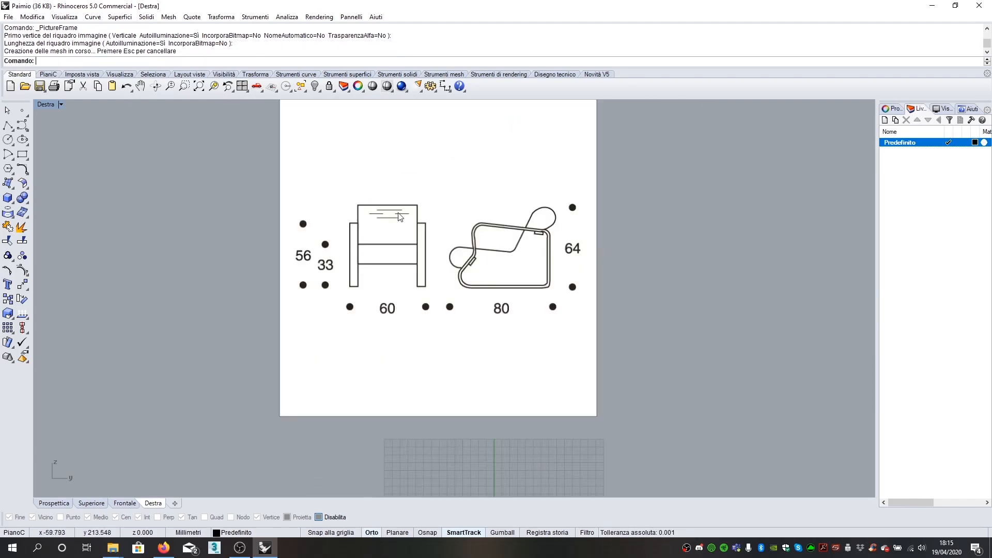
Step: Draw a 60 mm horizontal reference line from the outer bottom corner of the armchair's left leg in the front-view drawing
{"action": "scroll", "coordinate": [395, 210], "scroll_direction": "up", "scroll_amount": 1}
{"action": "left_click", "coordinate": [8, 125]}
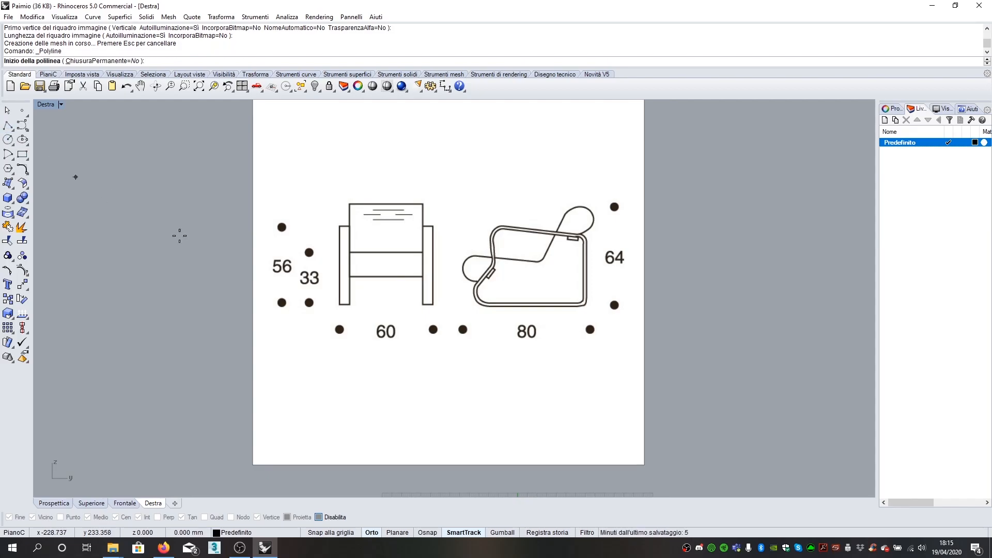
{"action": "scroll", "coordinate": [330, 292], "scroll_direction": "up", "scroll_amount": 5}
{"action": "left_click", "coordinate": [354, 309]}
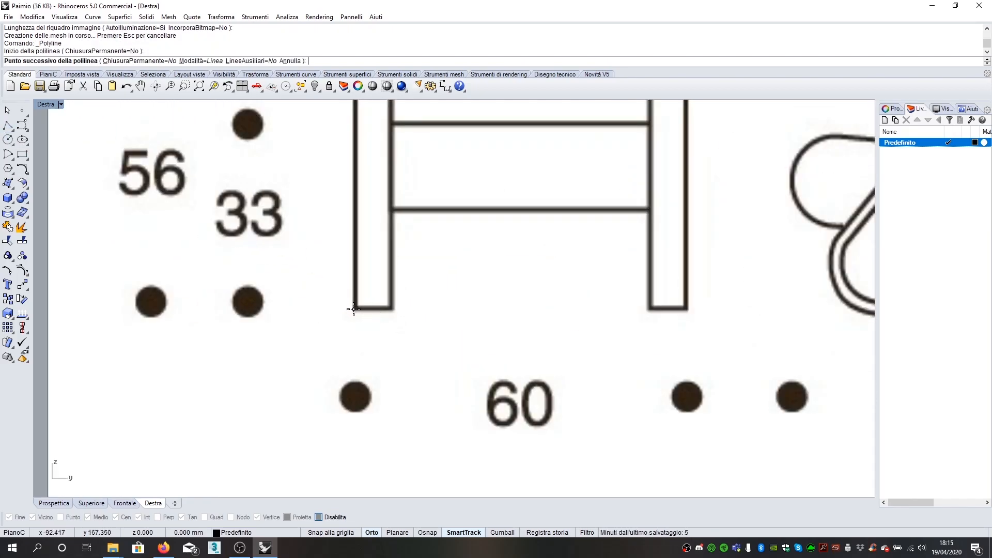
{"action": "type", "text": "60"}
{"action": "key", "text": "Return"}
{"action": "left_click", "coordinate": [447, 316]}
{"action": "scroll", "coordinate": [454, 301], "scroll_direction": "down", "scroll_amount": 1}
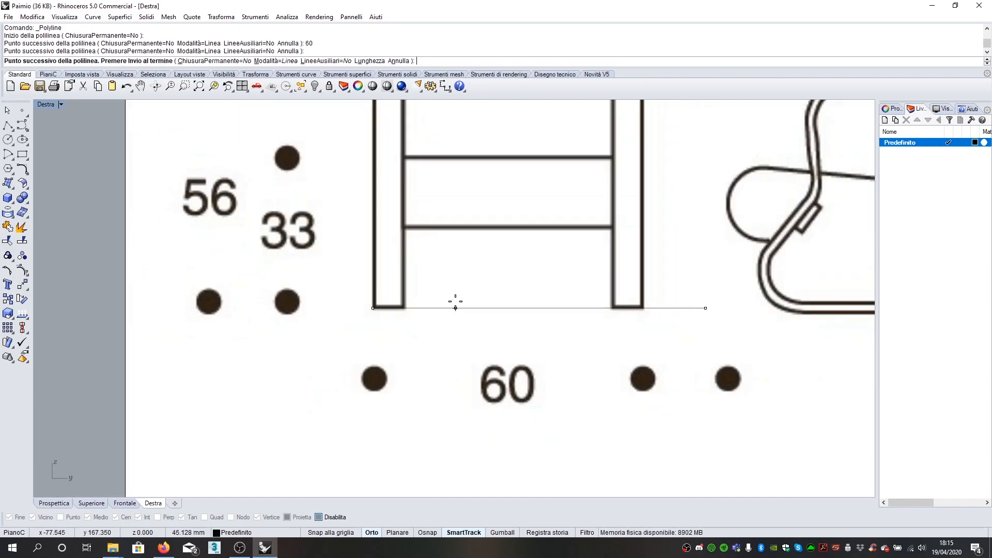
{"action": "key", "text": "Return"}
Step: Scale the reference image from the left leg's bottom corner so the front-view chair width matches the 60 mm line
{"action": "left_click", "coordinate": [171, 227]}
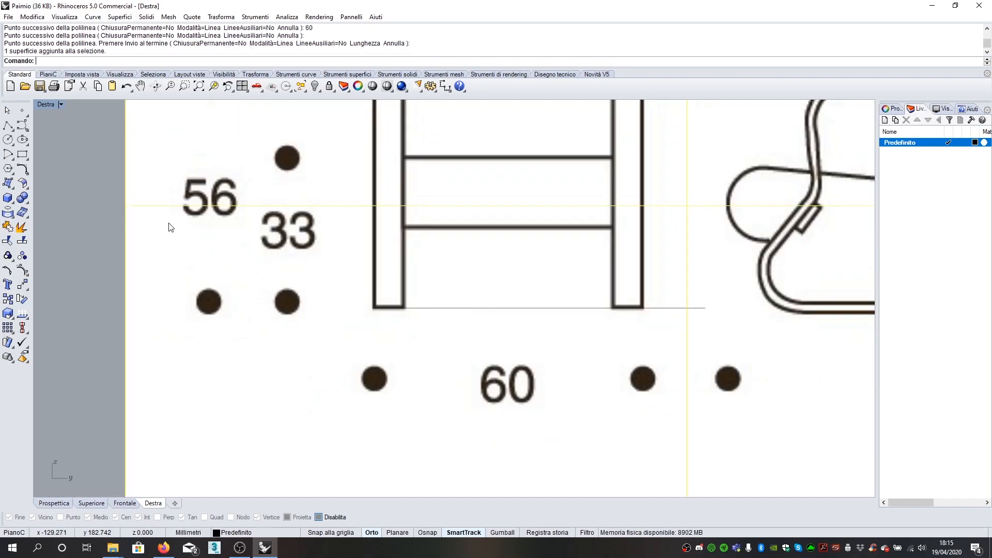
{"action": "type", "text": "Scala1D"}
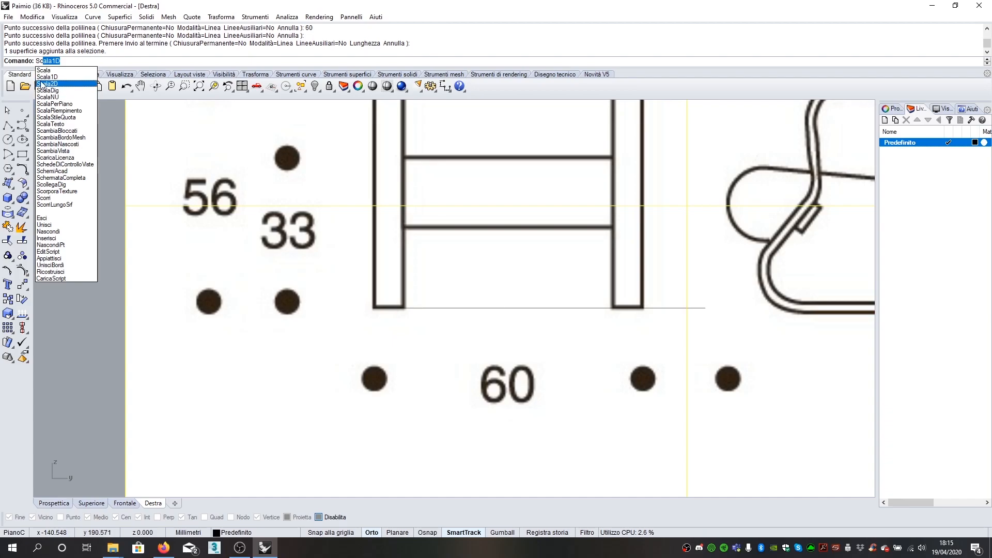
{"action": "key", "text": "Return"}
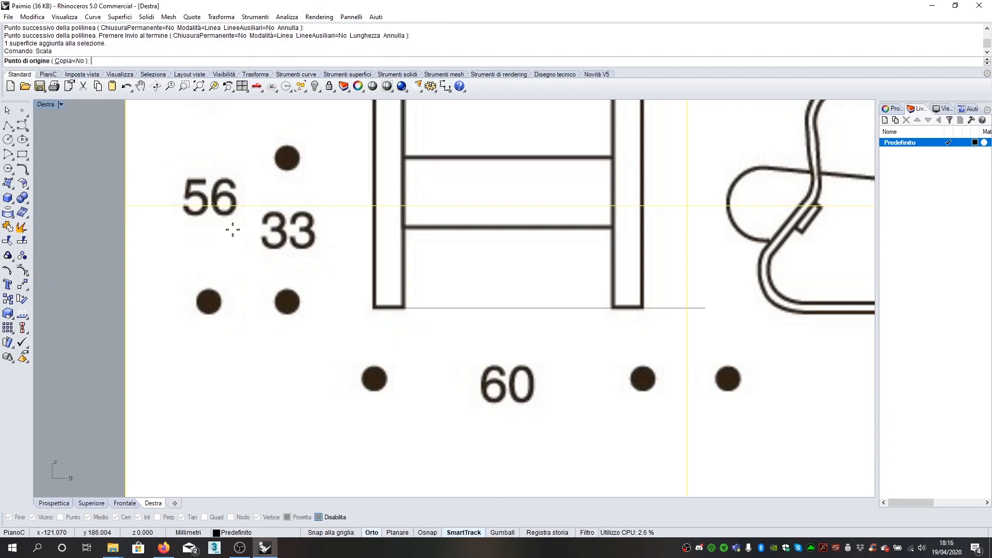
{"action": "left_click", "coordinate": [373, 308]}
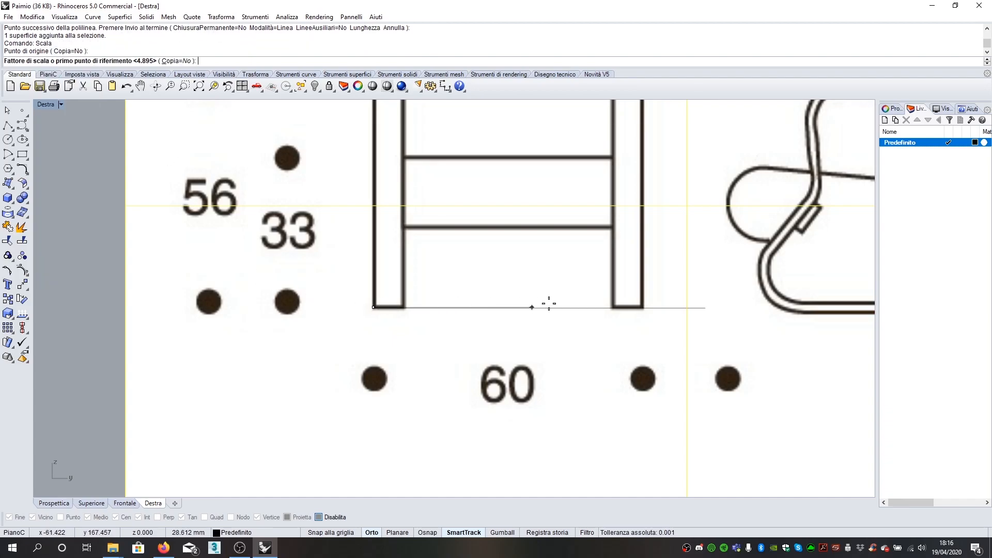
{"action": "left_click", "coordinate": [643, 307]}
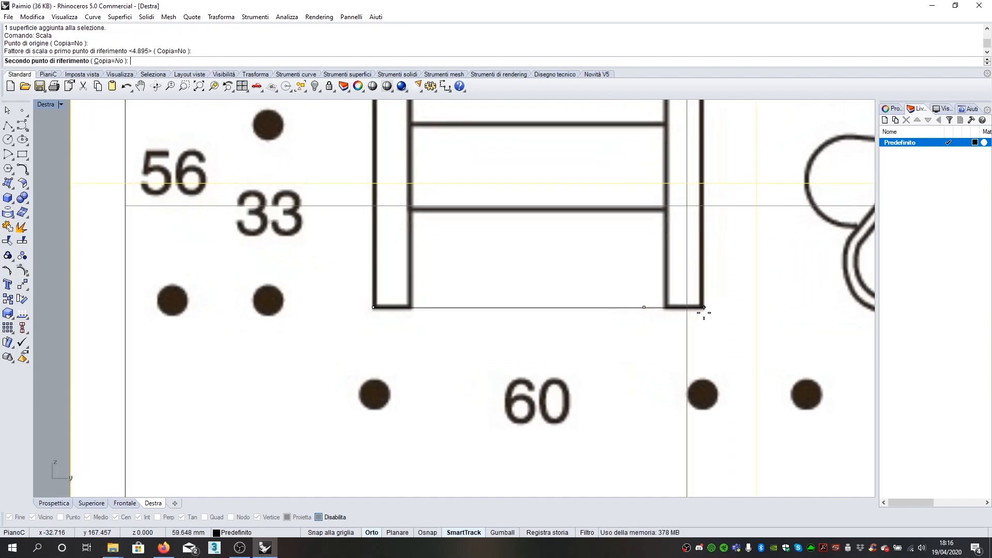
{"action": "left_click", "coordinate": [701, 312]}
Step: Delete the 60 mm reference line under the chair's front view
{"action": "left_click", "coordinate": [619, 309]}
{"action": "key", "text": "Return"}
{"action": "key", "text": "Delete"}
{"action": "scroll", "coordinate": [149, 294], "scroll_direction": "down", "scroll_amount": 8}
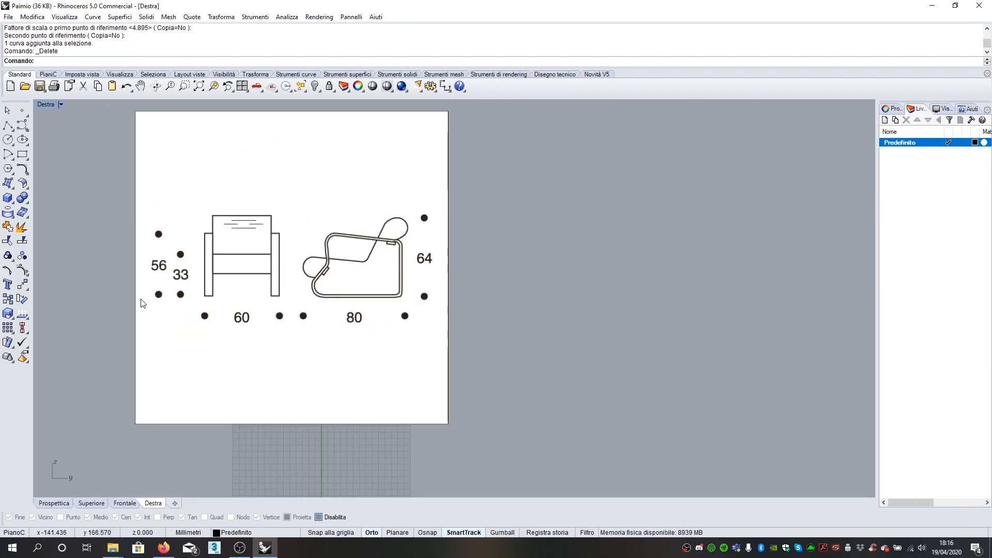
{"action": "scroll", "coordinate": [383, 230], "scroll_direction": "up", "scroll_amount": 3}
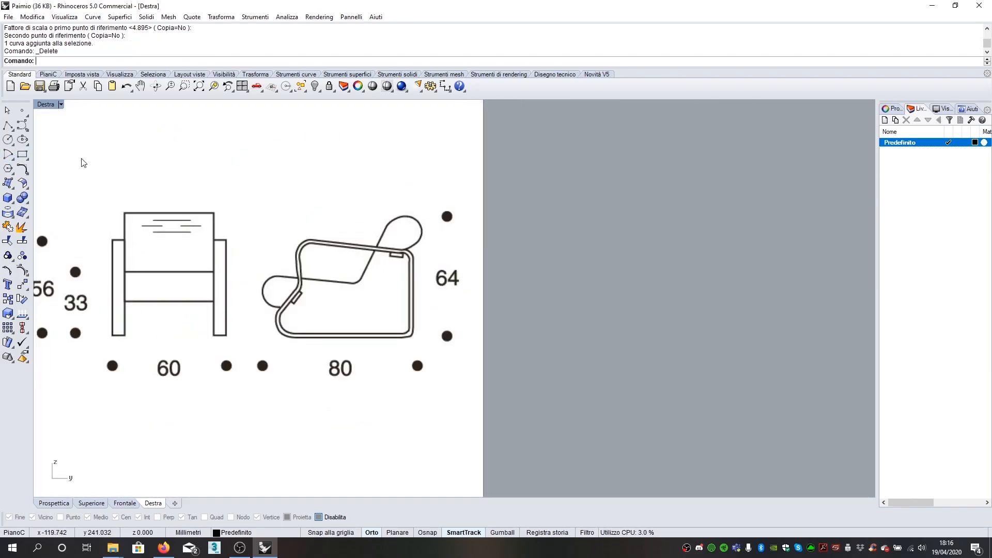
Step: Create a layer named Seduta and give it a red colour
{"action": "left_click", "coordinate": [884, 119]}
{"action": "type", "text": "Seduta"}
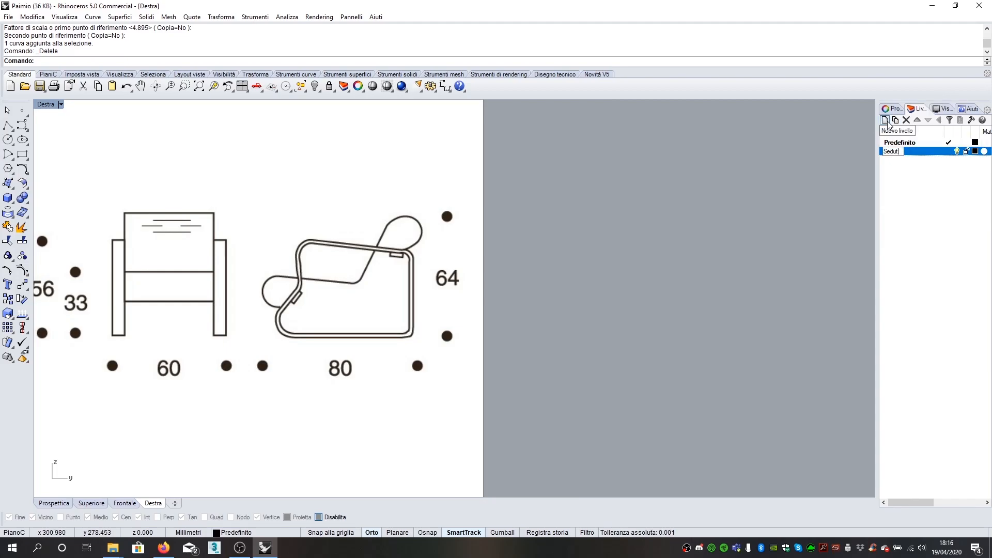
{"action": "left_click", "coordinate": [975, 151]}
{"action": "left_click", "coordinate": [504, 218]}
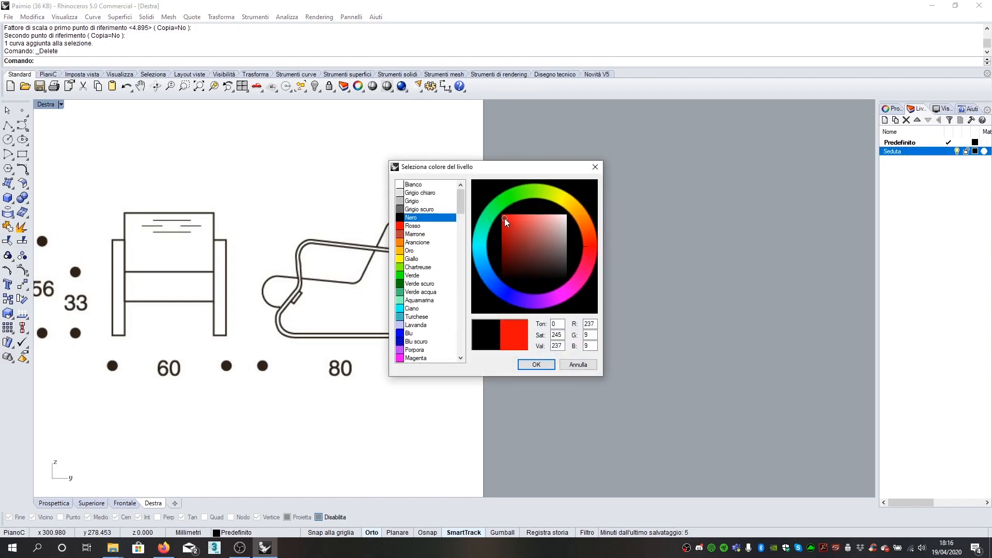
{"action": "left_click", "coordinate": [532, 362]}
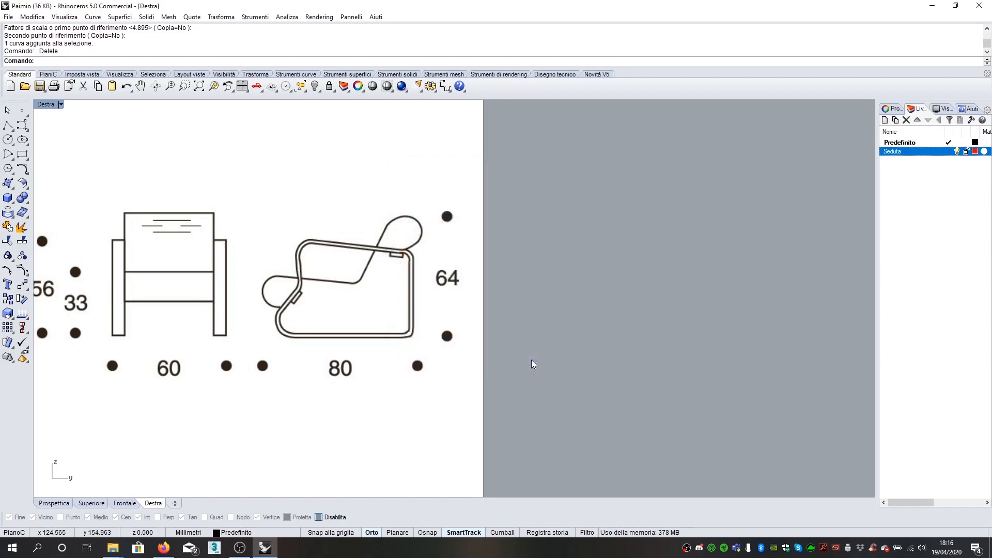
Step: Create a blue layer named braccia, and make Seduta the current layer
{"action": "left_click", "coordinate": [885, 119]}
{"action": "type", "text": "braccia"}
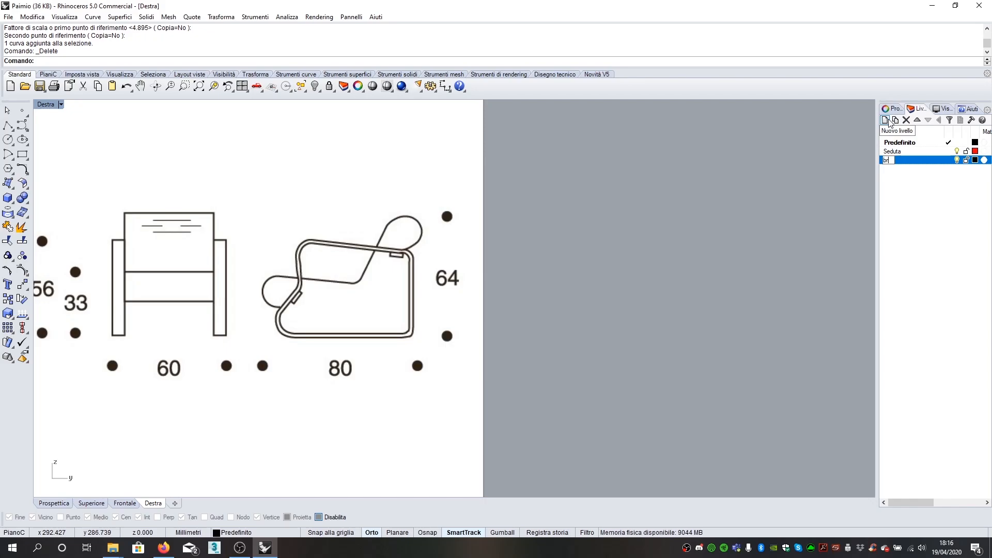
{"action": "left_click", "coordinate": [975, 160]}
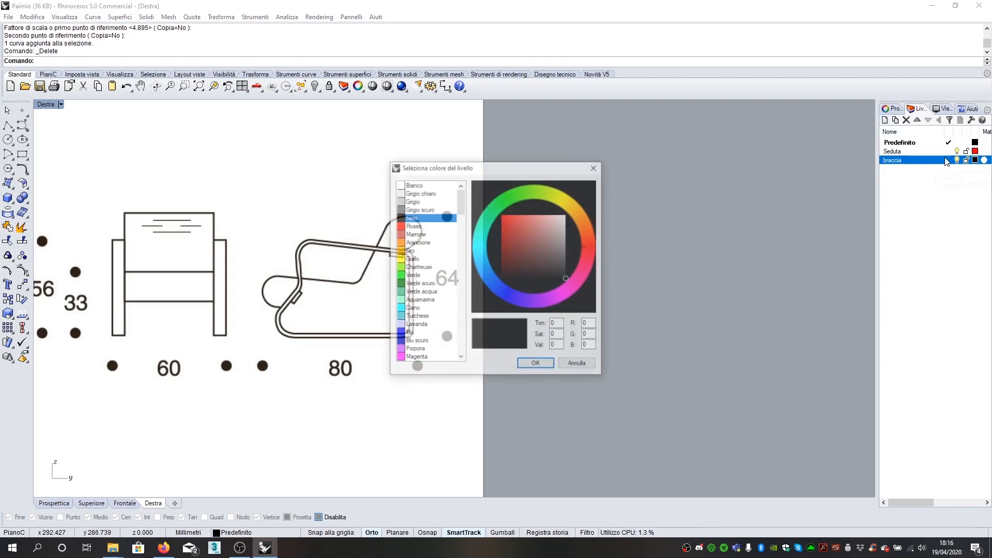
{"action": "left_click", "coordinate": [500, 290]}
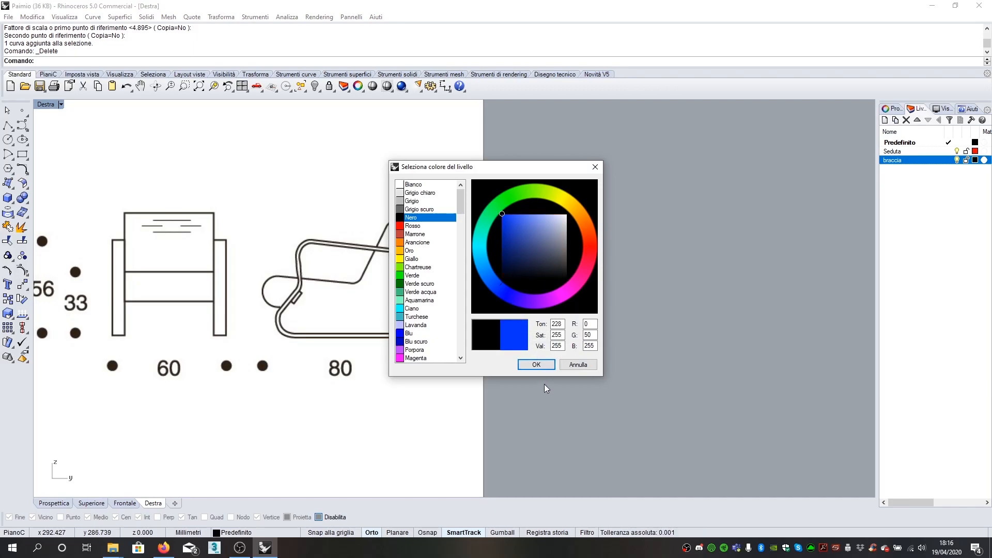
{"action": "left_click", "coordinate": [542, 366]}
{"action": "double_click", "coordinate": [901, 151]}
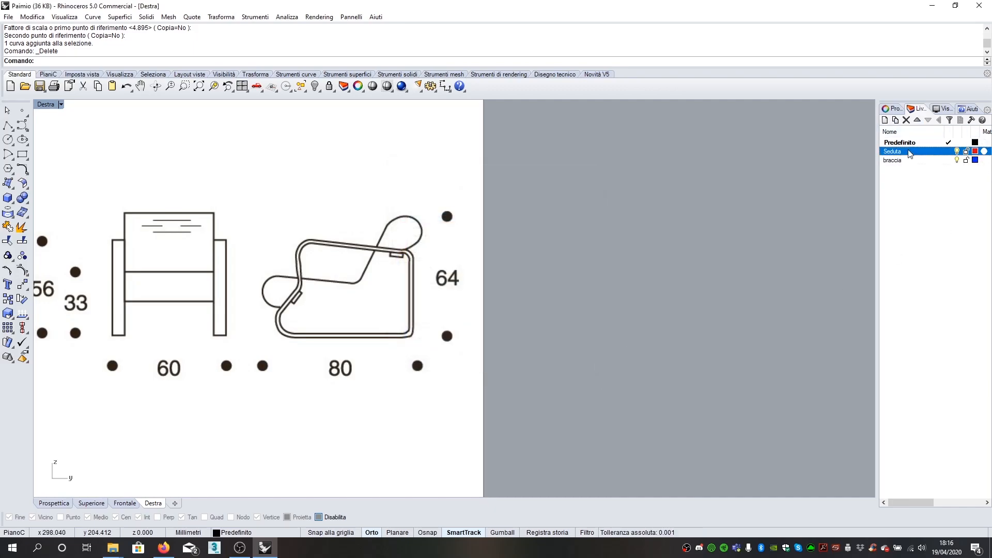
{"action": "left_click", "coordinate": [8, 126]}
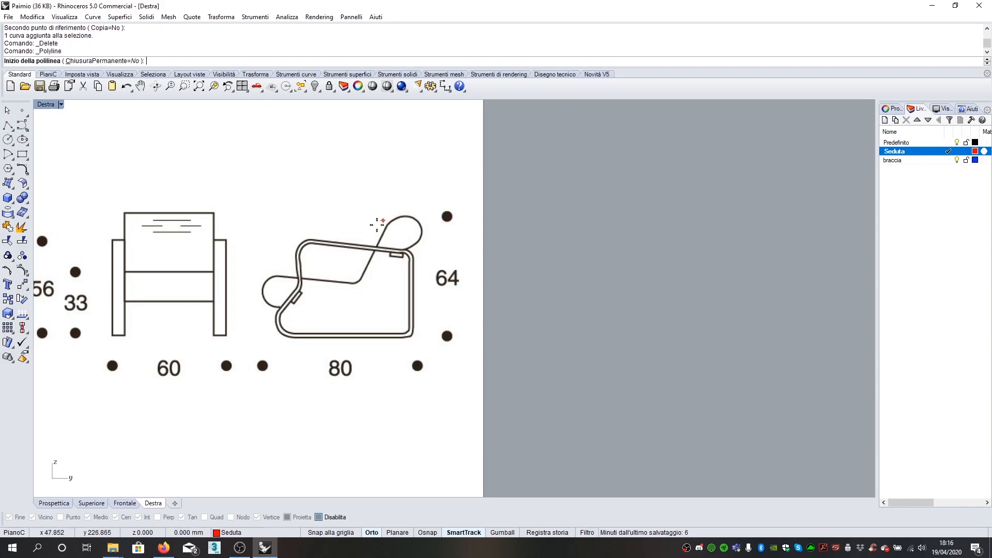
{"action": "scroll", "coordinate": [356, 238], "scroll_direction": "up", "scroll_amount": 5}
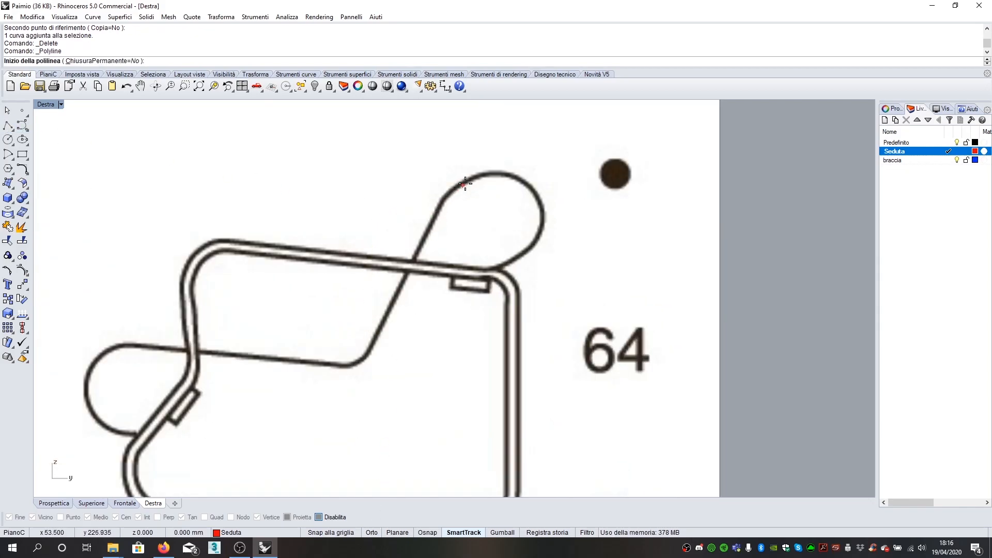
{"action": "left_click", "coordinate": [489, 148]}
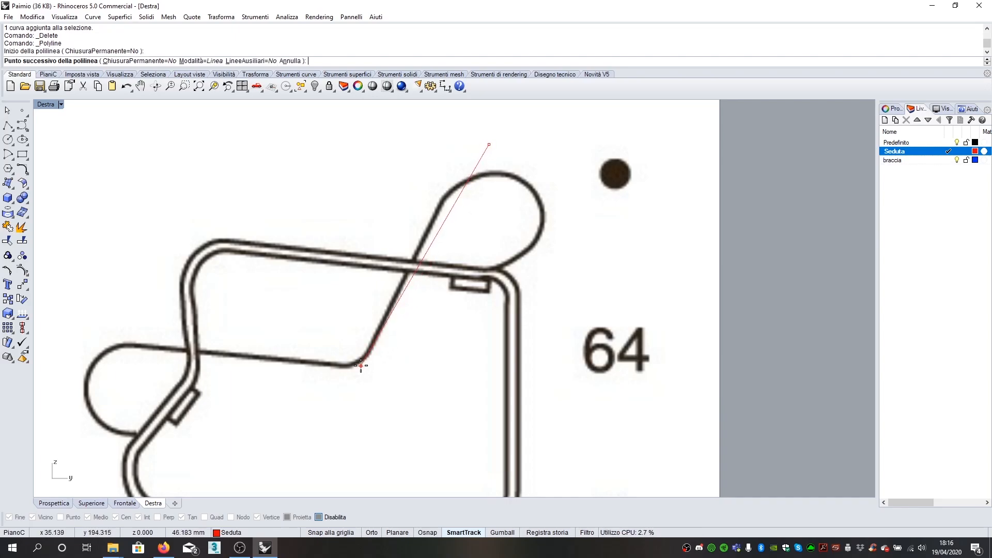
{"action": "key", "text": "Escape"}
Step: Draw a straight line along the sloping backrest in the side-view drawing, extending past both ends
{"action": "key", "text": "Return"}
{"action": "left_click", "coordinate": [476, 136]}
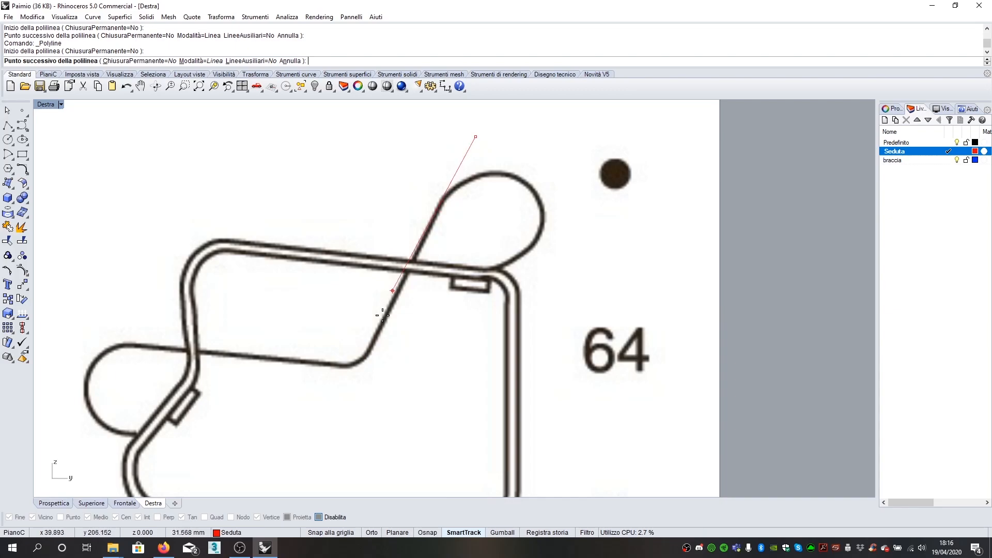
{"action": "left_click", "coordinate": [344, 408]}
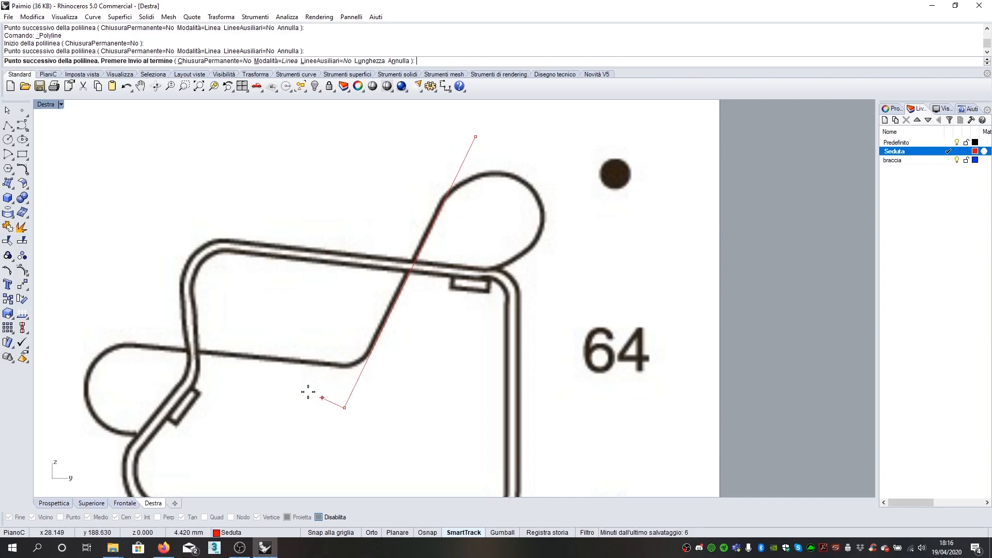
{"action": "key", "text": "Return"}
{"action": "key", "text": "Return"}
{"action": "left_click", "coordinate": [99, 334]}
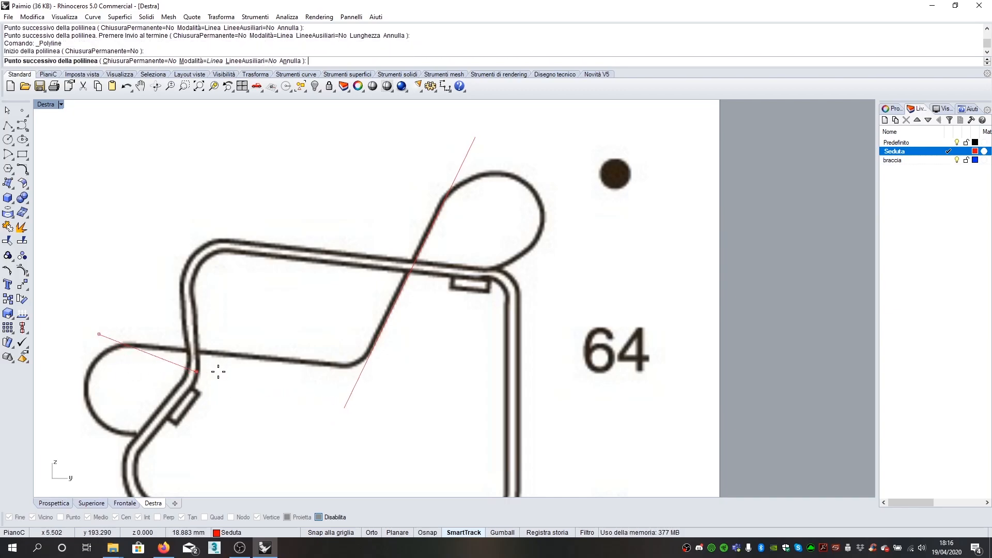
{"action": "key", "text": "Return"}
Step: Draw a straight line along the seat in the side-view drawing, extending it across the backrest line
{"action": "key", "text": "Return"}
{"action": "left_click", "coordinate": [107, 342]}
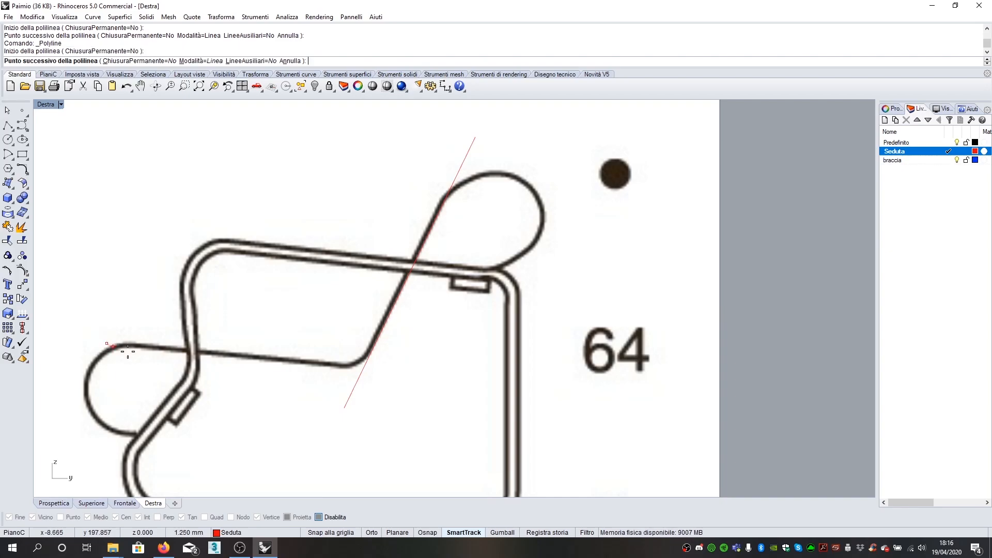
{"action": "left_click", "coordinate": [402, 374]}
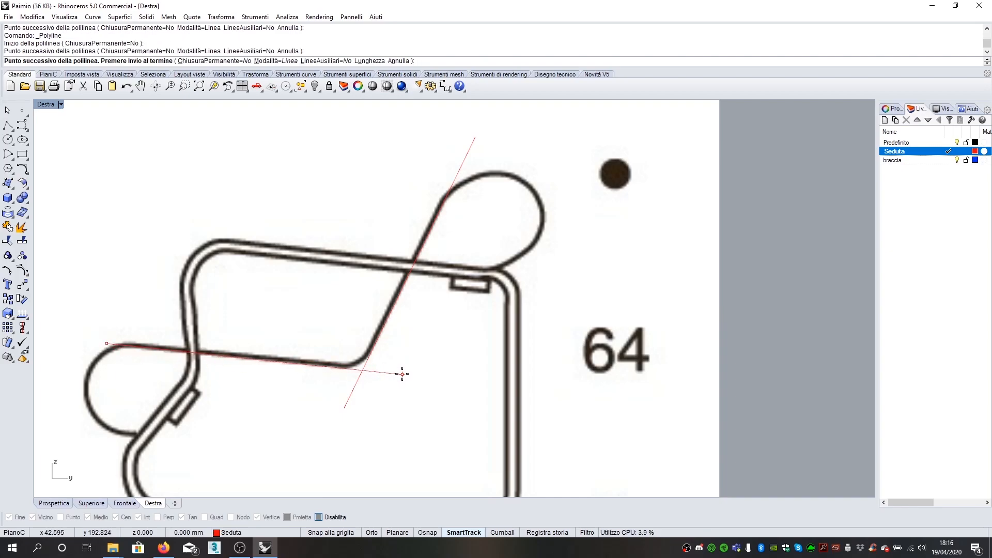
{"action": "key", "text": "Return"}
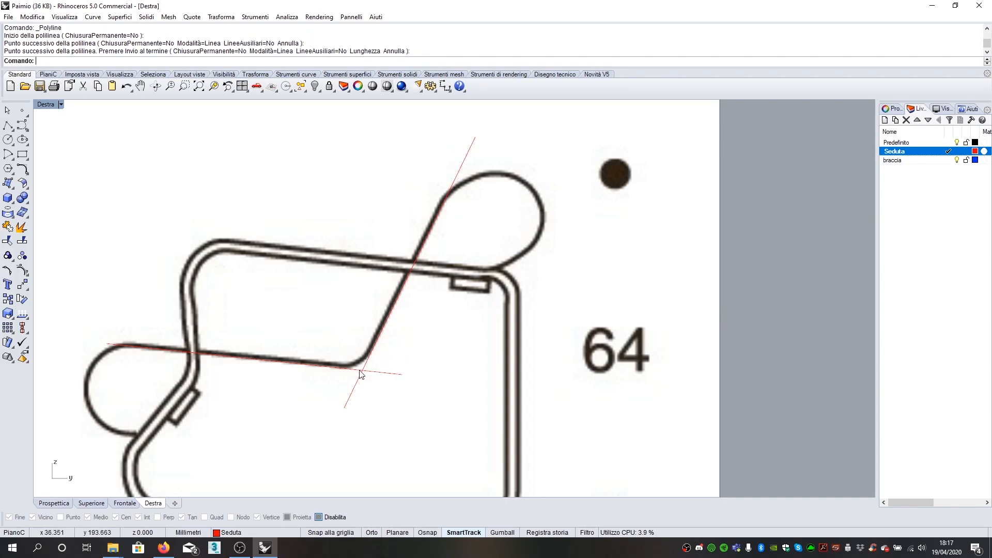
Step: Trace the rounded headrest with a degree 3 control-point curve, from the top of the backrest line around to the armrest frame
{"action": "left_click", "coordinate": [18, 129]}
{"action": "scroll", "coordinate": [460, 171], "scroll_direction": "up", "scroll_amount": 10}
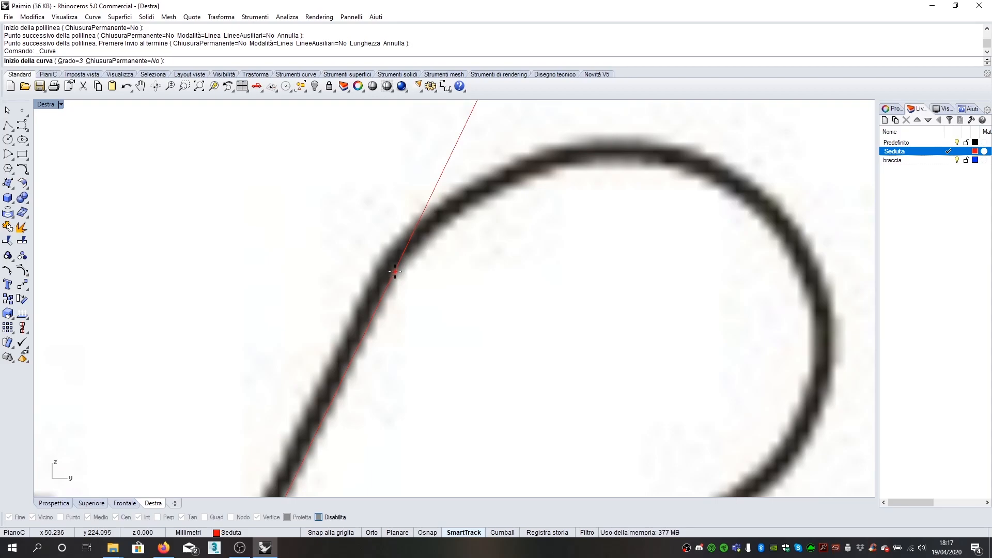
{"action": "left_click", "coordinate": [394, 271]}
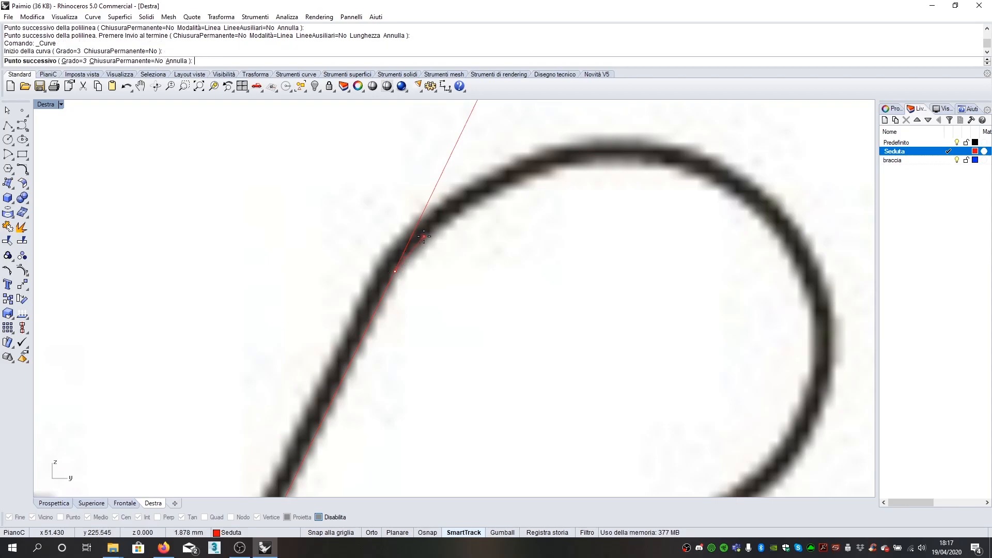
{"action": "left_click", "coordinate": [423, 236]}
{"action": "left_click", "coordinate": [458, 213]}
{"action": "left_click", "coordinate": [503, 181]}
{"action": "left_click", "coordinate": [537, 169]}
{"action": "left_click", "coordinate": [585, 159]}
{"action": "left_click", "coordinate": [638, 156]}
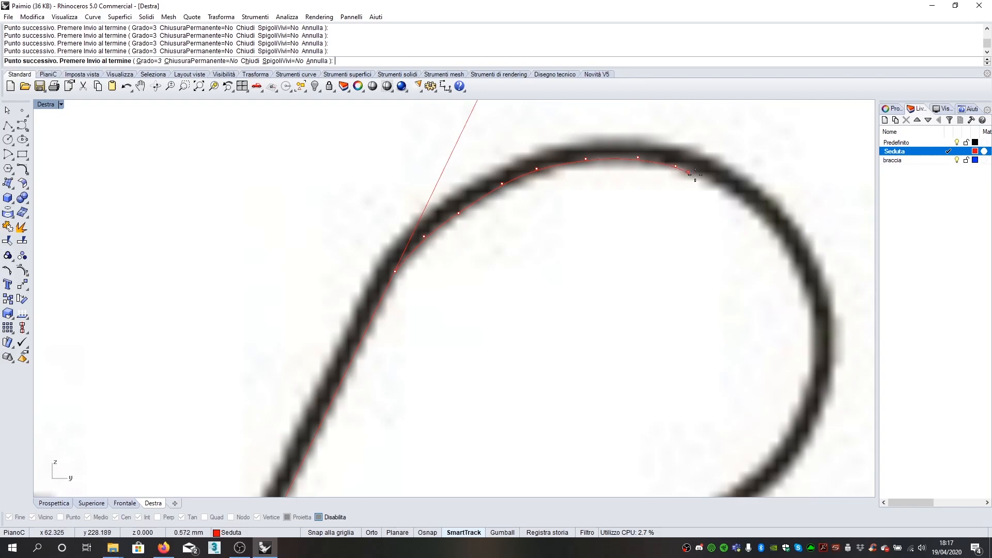
{"action": "left_click", "coordinate": [710, 182]}
{"action": "left_click", "coordinate": [745, 206]}
{"action": "left_click", "coordinate": [775, 234]}
{"action": "left_click", "coordinate": [793, 265]}
{"action": "left_click", "coordinate": [807, 298]}
{"action": "scroll", "coordinate": [785, 406], "scroll_direction": "down", "scroll_amount": 3}
{"action": "scroll", "coordinate": [741, 283], "scroll_direction": "up", "scroll_amount": 1}
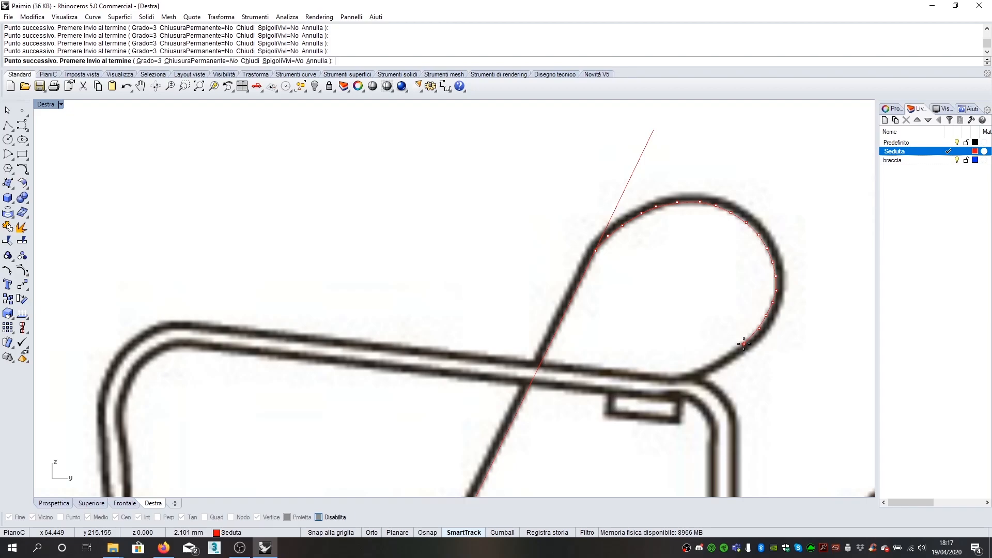
{"action": "left_click", "coordinate": [696, 372]}
{"action": "left_click", "coordinate": [680, 381]}
{"action": "left_click", "coordinate": [635, 395]}
{"action": "left_click", "coordinate": [606, 393]}
{"action": "key", "text": "Return"}
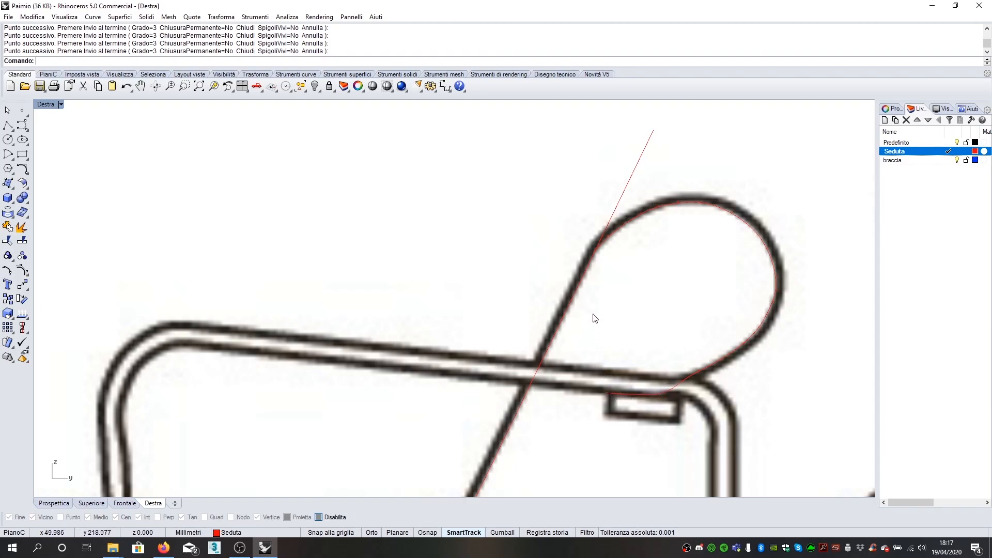
Step: Trace the seat's rounded front with a degree 3 control-point curve, from the seat line around and up along the frame to the small bracket
{"action": "scroll", "coordinate": [595, 318], "scroll_direction": "down", "scroll_amount": 5}
{"action": "scroll", "coordinate": [476, 385], "scroll_direction": "up", "scroll_amount": 8}
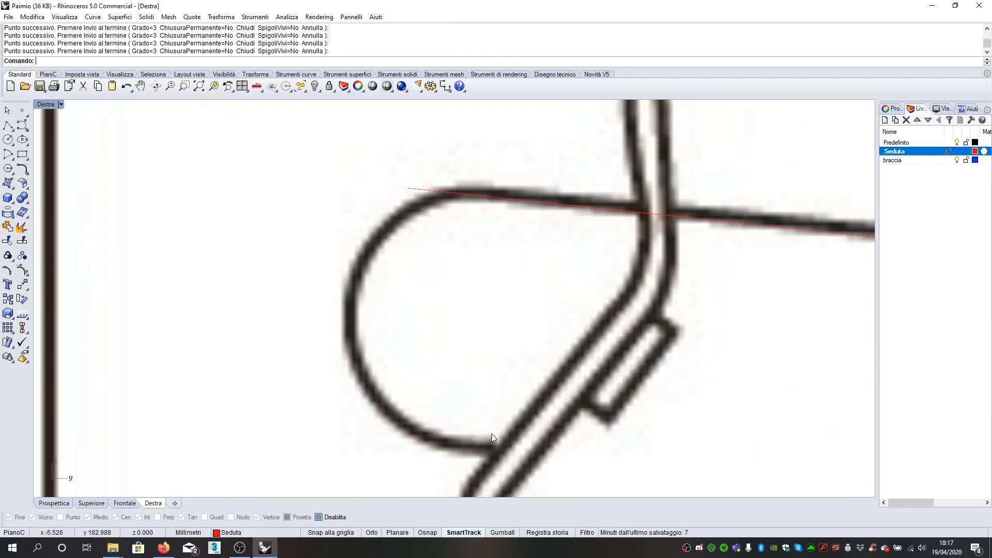
{"action": "key", "text": "Return"}
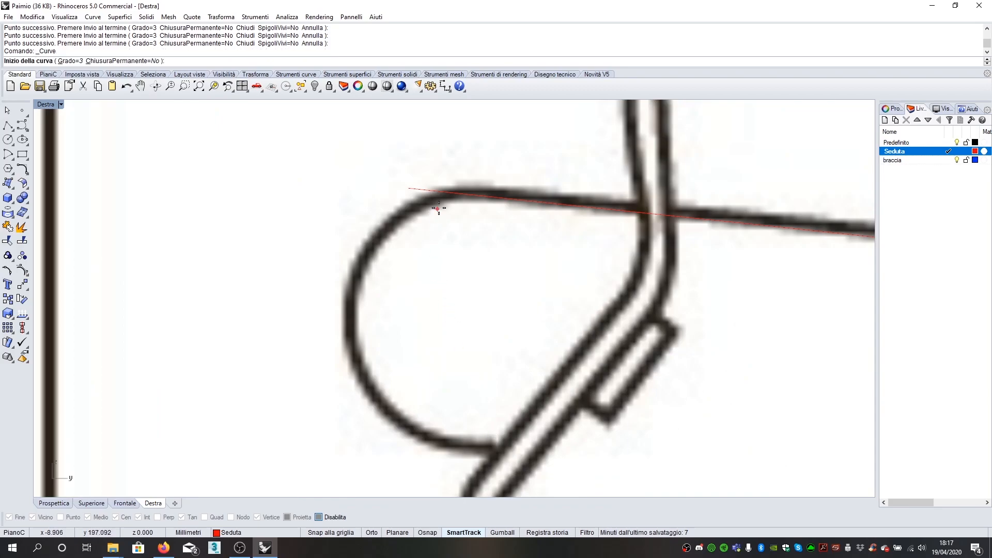
{"action": "left_click", "coordinate": [464, 193]}
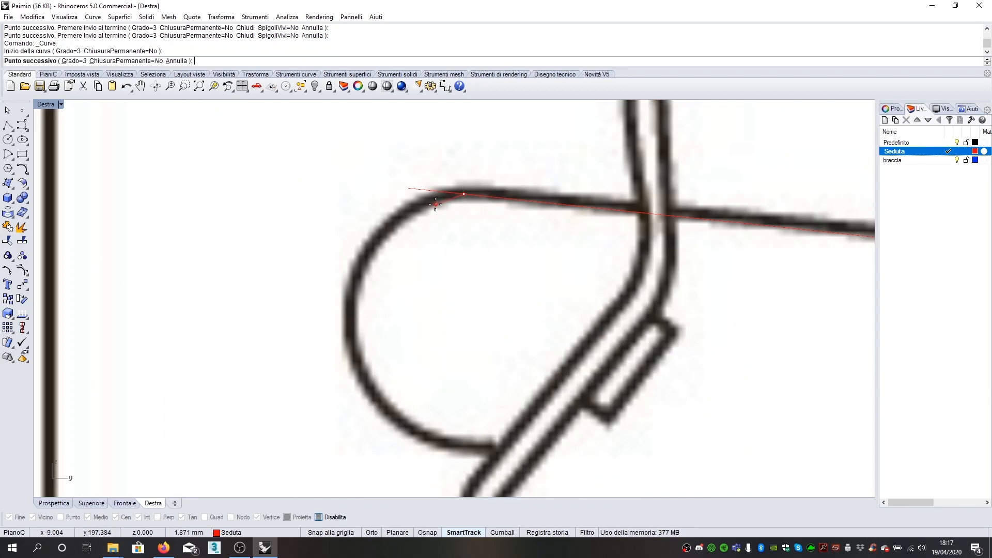
{"action": "left_click", "coordinate": [431, 203]}
{"action": "left_click", "coordinate": [407, 218]}
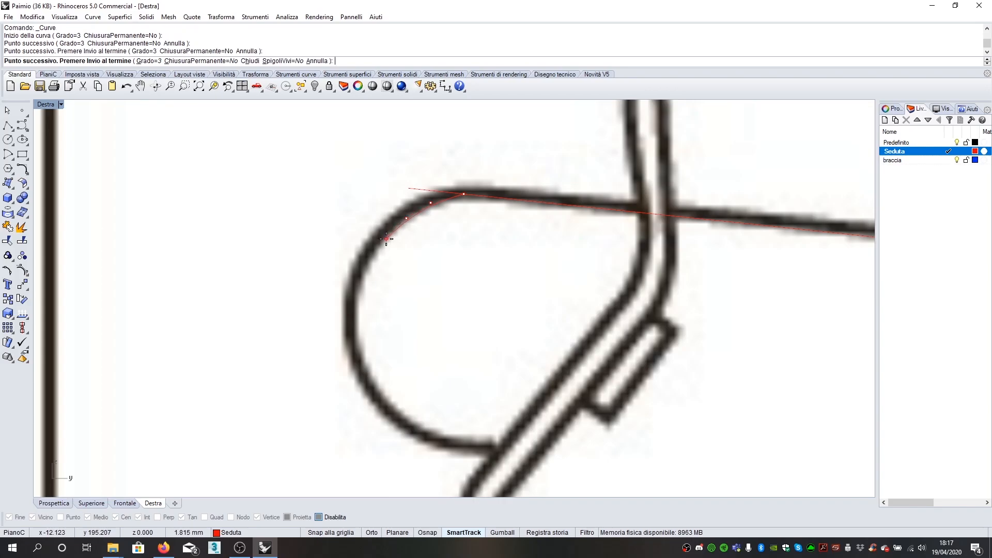
{"action": "left_click", "coordinate": [384, 239]}
{"action": "left_click", "coordinate": [374, 255]}
{"action": "left_click", "coordinate": [364, 274]}
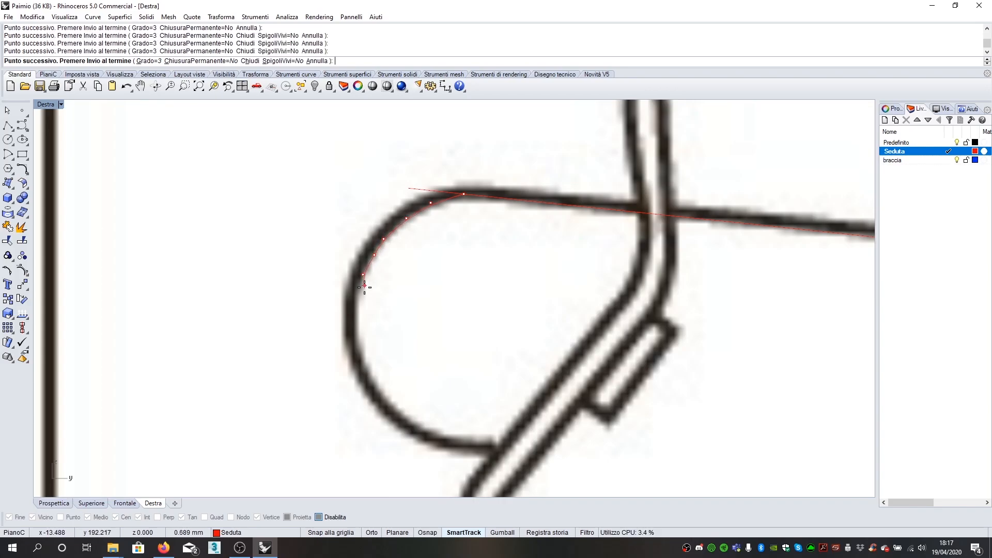
{"action": "left_click", "coordinate": [359, 302]}
{"action": "left_click", "coordinate": [360, 331]}
{"action": "left_click", "coordinate": [364, 354]}
{"action": "left_click", "coordinate": [373, 375]}
{"action": "left_click", "coordinate": [387, 396]}
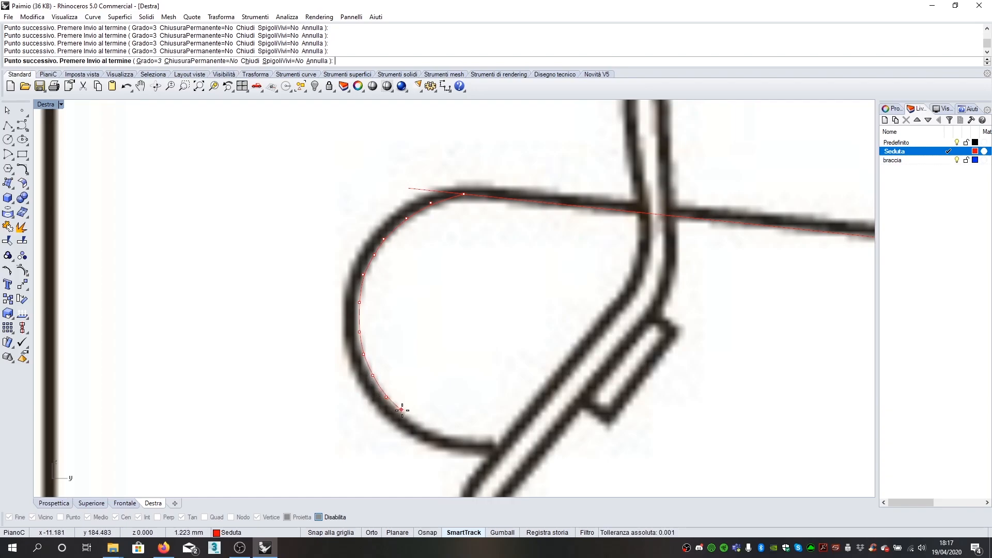
{"action": "left_click", "coordinate": [407, 414]}
{"action": "left_click", "coordinate": [431, 429]}
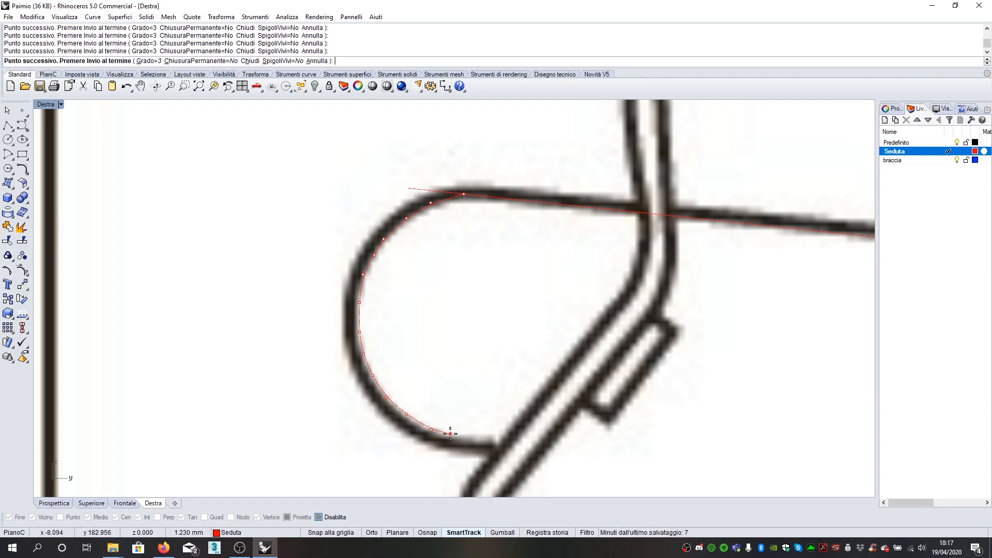
{"action": "left_click", "coordinate": [484, 439]}
{"action": "left_click", "coordinate": [529, 425]}
{"action": "left_click", "coordinate": [565, 408]}
{"action": "left_click", "coordinate": [619, 342]}
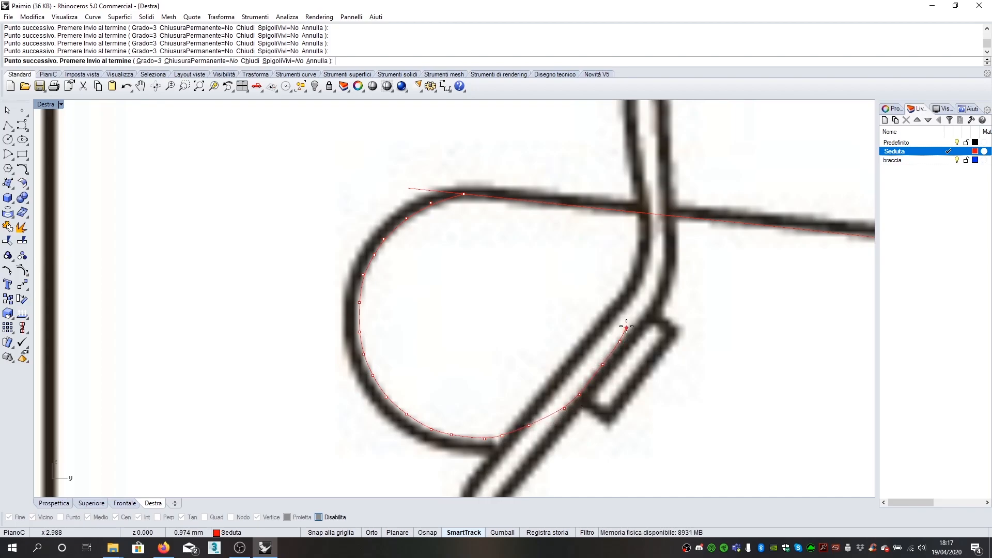
{"action": "left_click", "coordinate": [639, 318]}
{"action": "key", "text": "Return"}
Step: Fillet the corner between the seat and backrest lines with a radius of 5 mm, trimming the excess
{"action": "scroll", "coordinate": [277, 357], "scroll_direction": "down", "scroll_amount": 3}
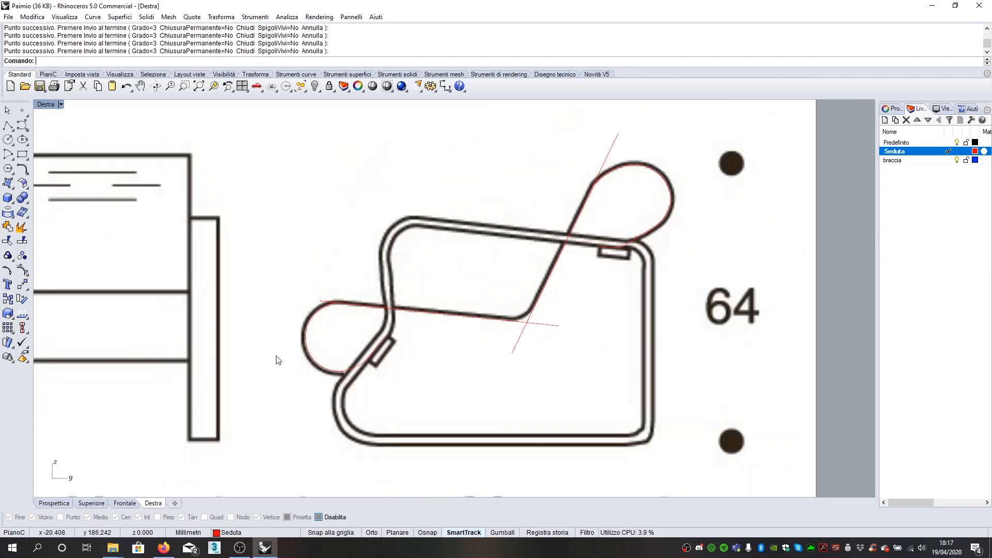
{"action": "scroll", "coordinate": [277, 356], "scroll_direction": "up", "scroll_amount": 2}
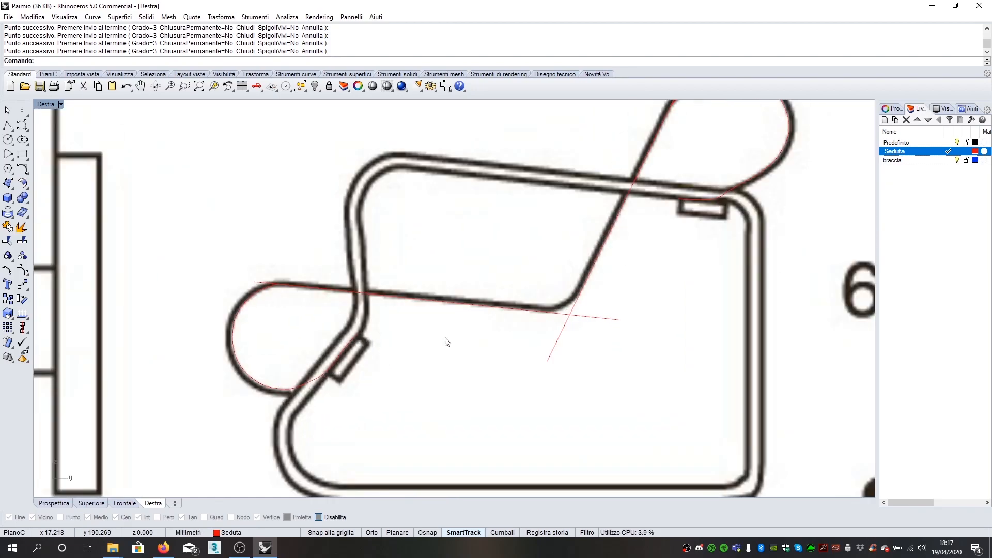
{"action": "left_click", "coordinate": [27, 171]}
{"action": "left_click", "coordinate": [527, 313]}
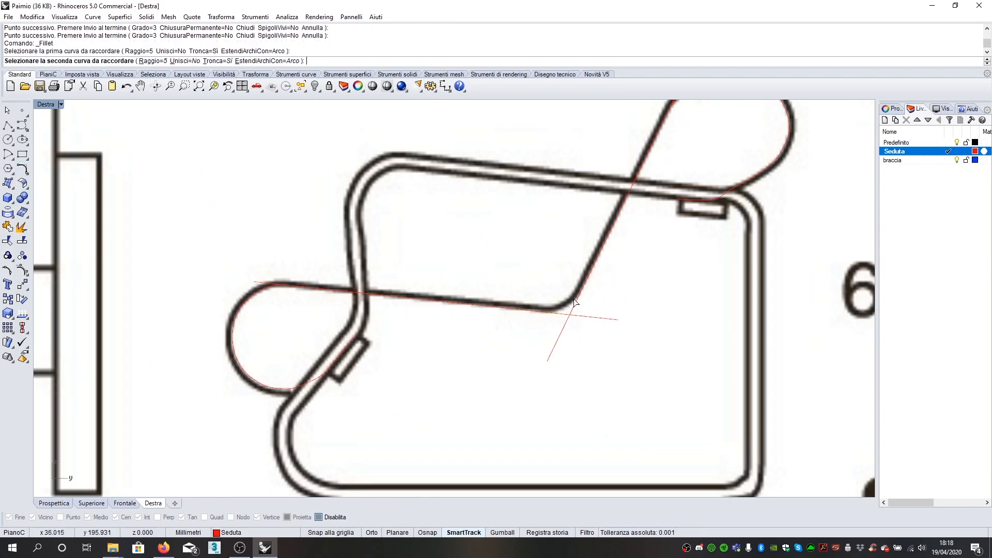
{"action": "left_click", "coordinate": [577, 302]}
Step: Trim the part of the backrest line that extends beyond the headrest curve, using that curve as the cutting object
{"action": "scroll", "coordinate": [577, 302], "scroll_direction": "down", "scroll_amount": 1}
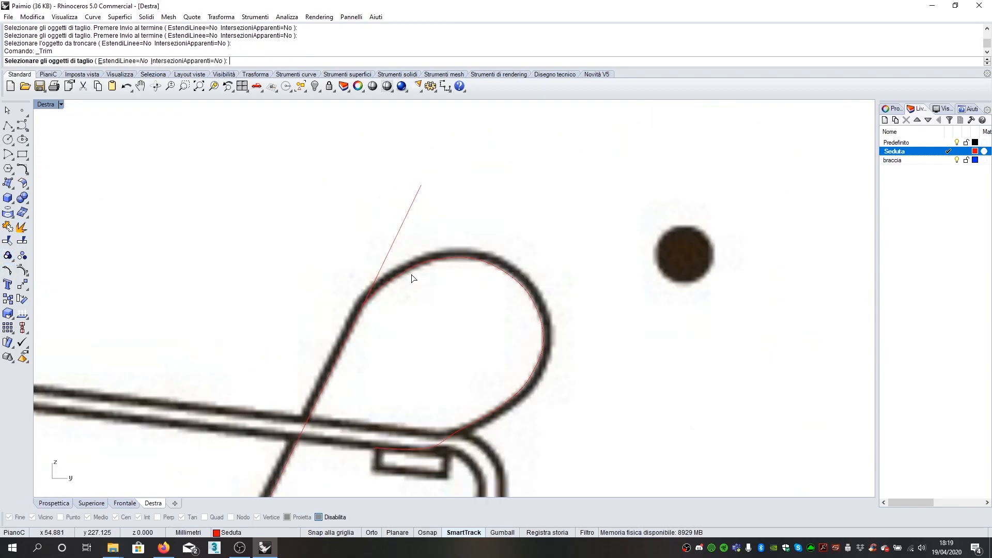
{"action": "left_click", "coordinate": [411, 274]}
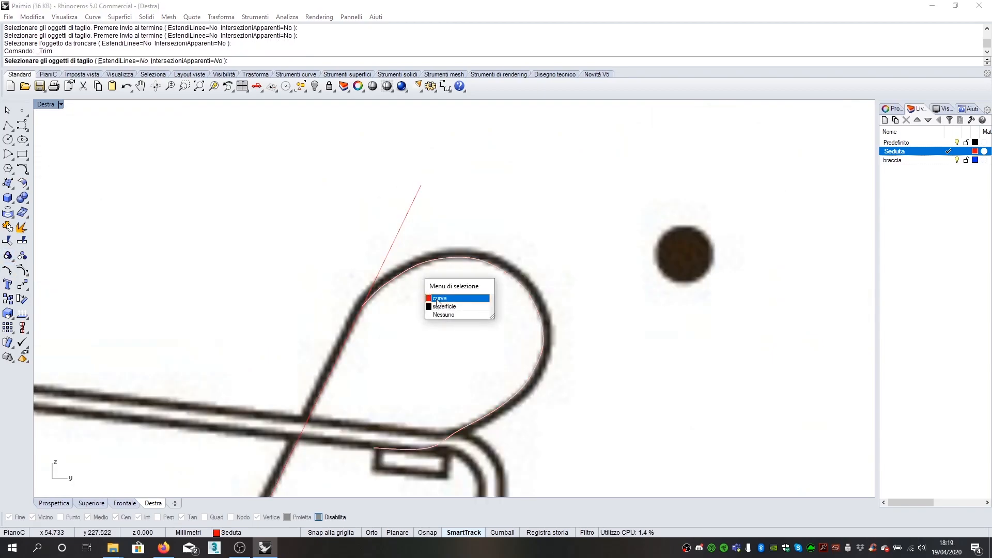
{"action": "left_click", "coordinate": [438, 299]}
{"action": "key", "text": "Return"}
{"action": "left_click", "coordinate": [397, 249]}
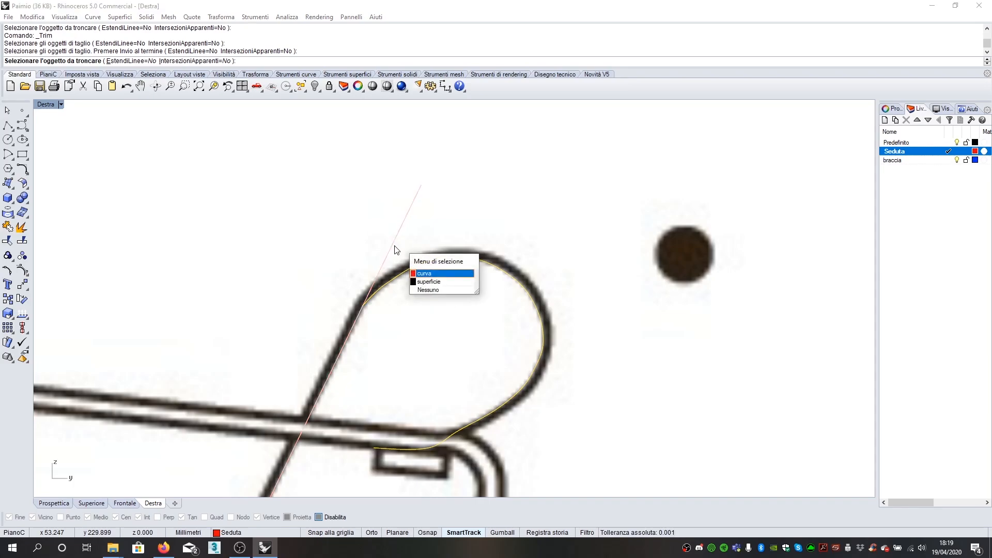
{"action": "left_click", "coordinate": [431, 274]}
{"action": "scroll", "coordinate": [432, 279], "scroll_direction": "down", "scroll_amount": 6}
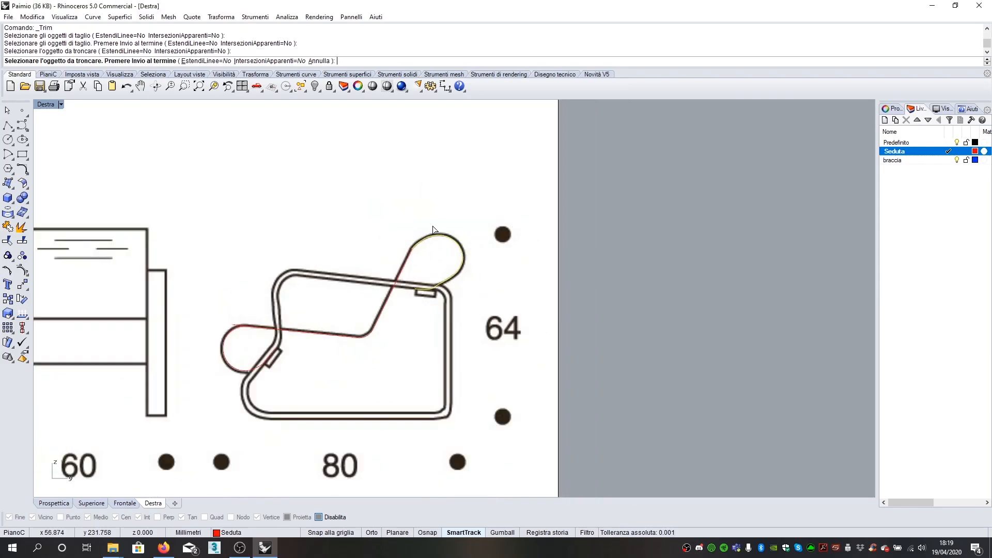
{"action": "scroll", "coordinate": [336, 284], "scroll_direction": "up", "scroll_amount": 4}
{"action": "key", "text": "Return"}
Step: Trim the front end of the seat line that extends past the rounded front curve, using that curve as the cutting object
{"action": "scroll", "coordinate": [317, 275], "scroll_direction": "up", "scroll_amount": 5}
{"action": "left_click", "coordinate": [327, 283]}
{"action": "left_click", "coordinate": [363, 311]}
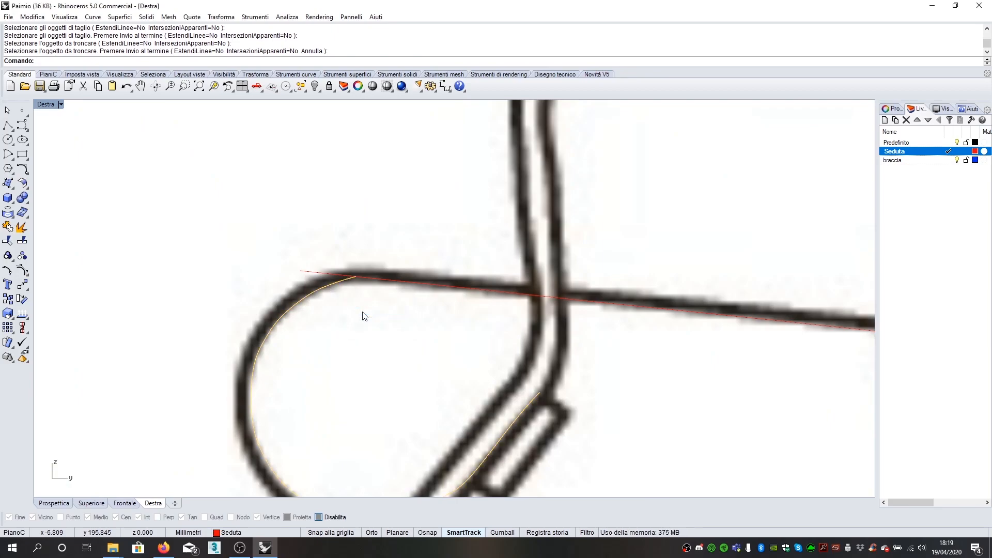
{"action": "key", "text": "Return"}
{"action": "left_click", "coordinate": [331, 270]}
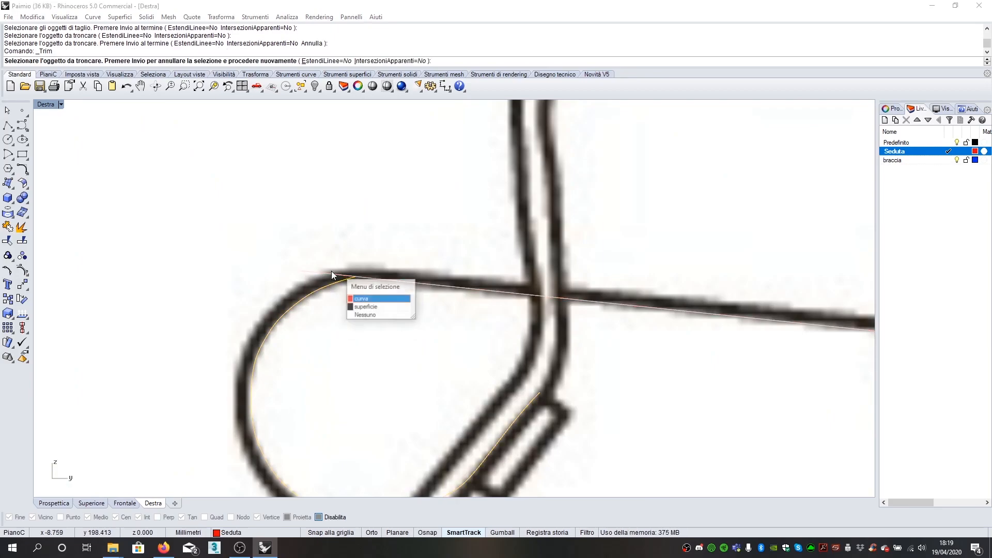
{"action": "left_click", "coordinate": [365, 298]}
{"action": "key", "text": "Return"}
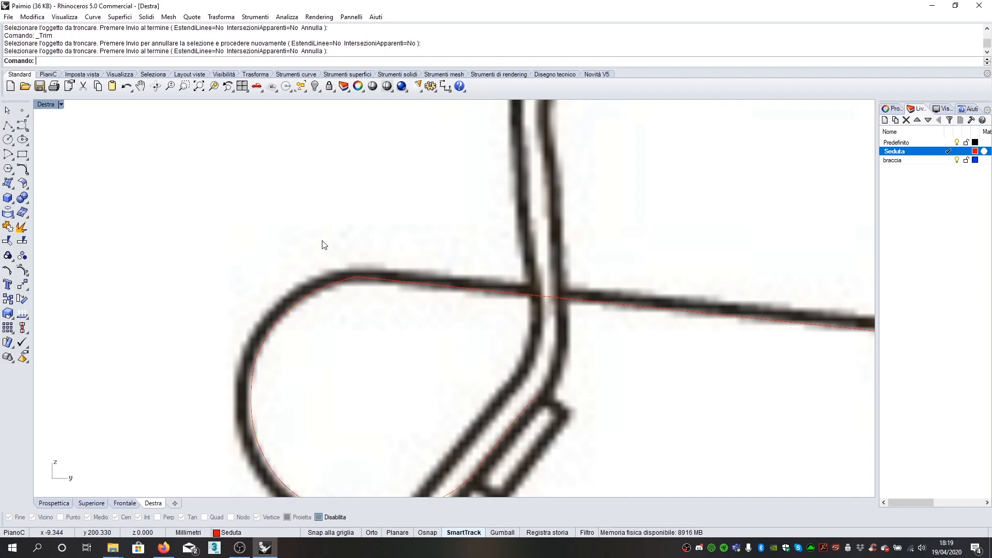
Step: Undo the last trim and leave the Trim command
{"action": "scroll", "coordinate": [324, 245], "scroll_direction": "down", "scroll_amount": 8}
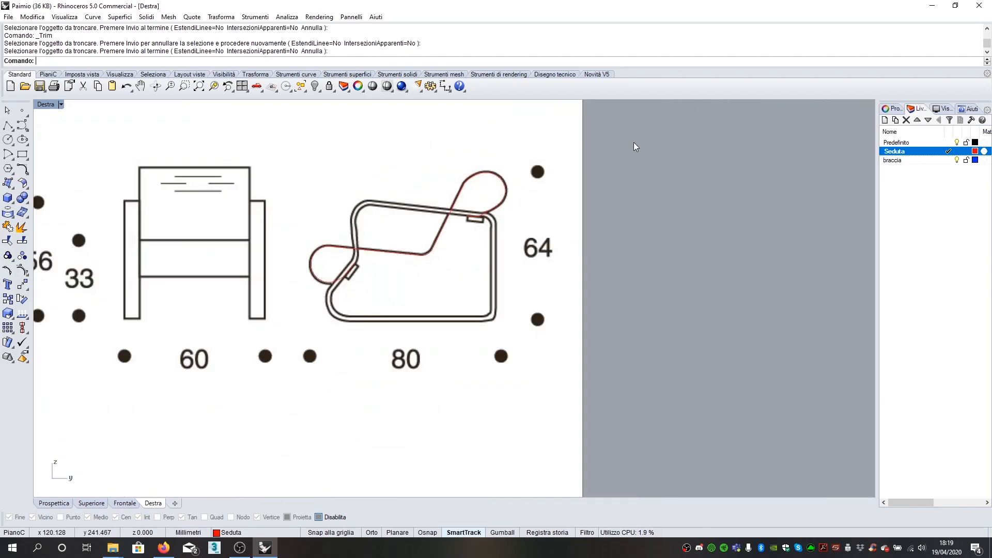
{"action": "scroll", "coordinate": [620, 156], "scroll_direction": "down", "scroll_amount": 2}
{"action": "left_click_drag", "start_coordinate": [238, 340], "coordinate": [237, 340]}
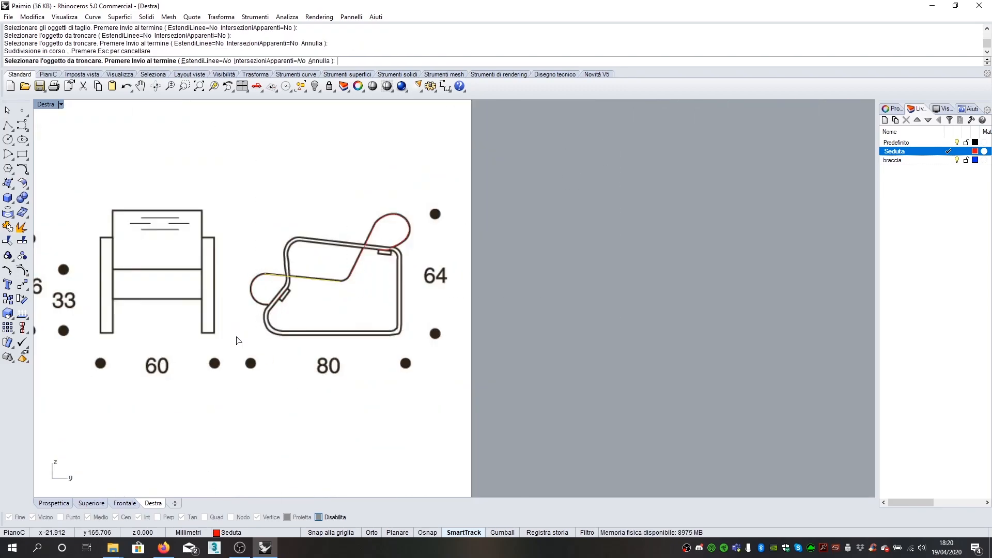
{"action": "key", "text": "ctrl+z"}
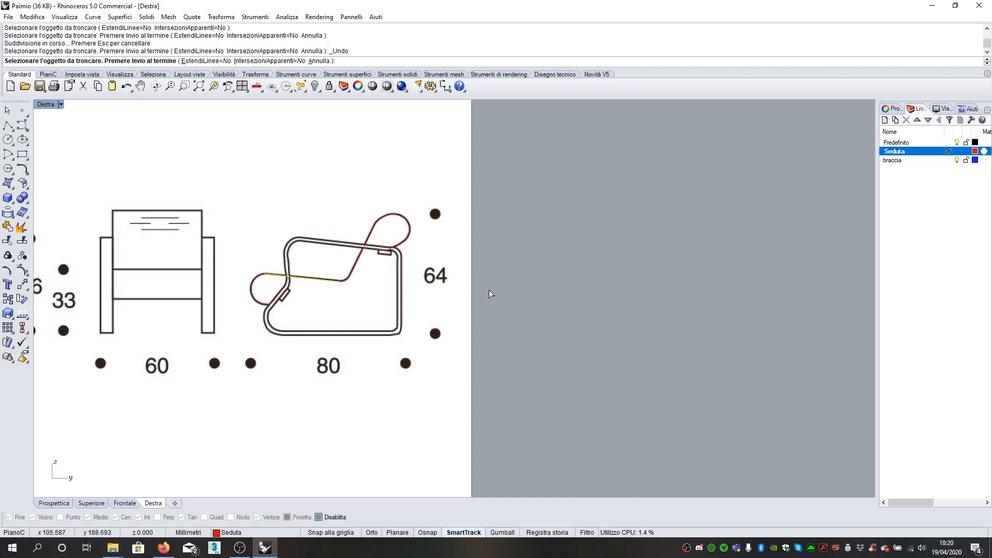
{"action": "key", "text": "Return"}
Step: Join the headrest curve, backrest line, fillet, seat line and front curve into one seat profile
{"action": "left_click_drag", "start_coordinate": [211, 324], "coordinate": [210, 324]}
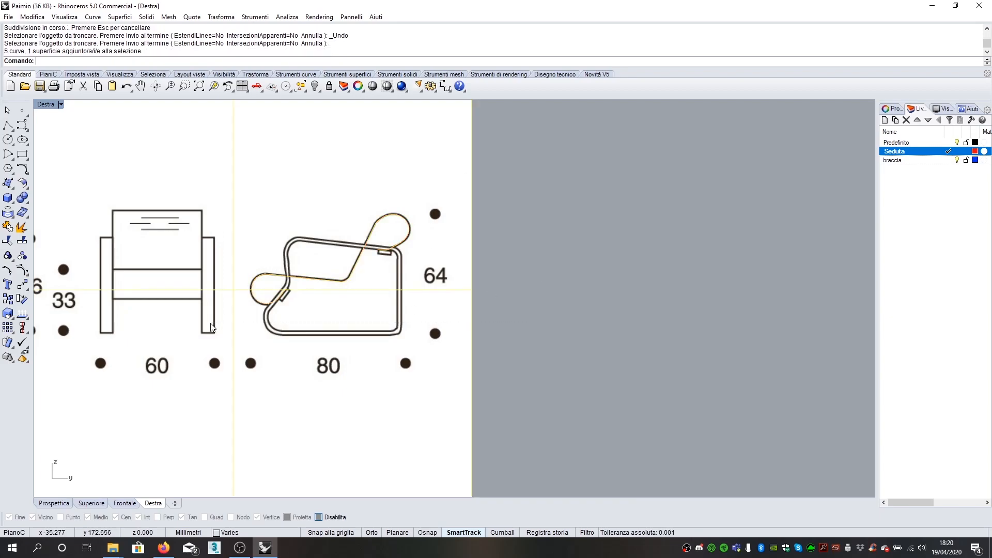
{"action": "type", "text": "Unisci"}
{"action": "key", "text": "Return"}
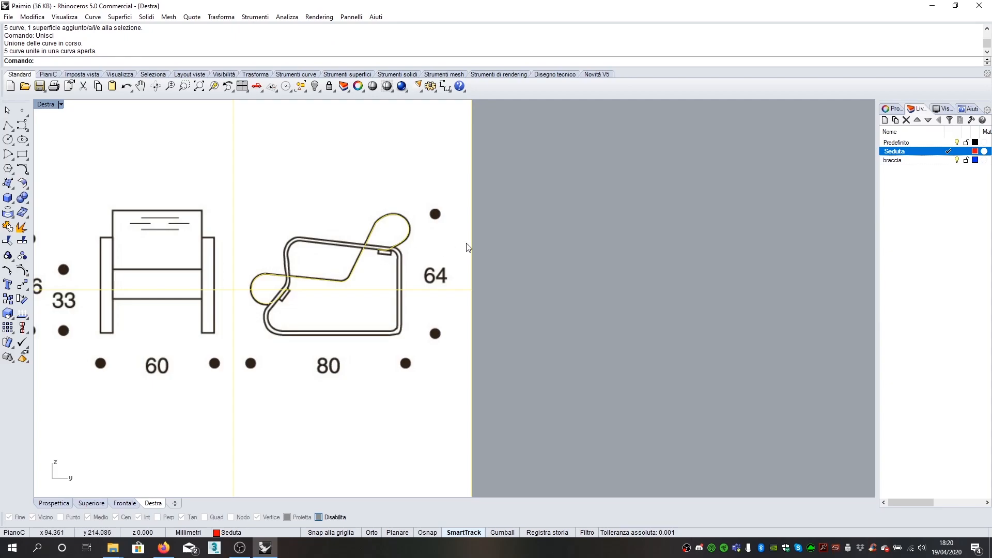
Step: Offset the joined seat profile by 0.25 mm toward the upper side of the seat, with flat end closure (Chiudi=Piatto)
{"action": "left_click", "coordinate": [411, 230]}
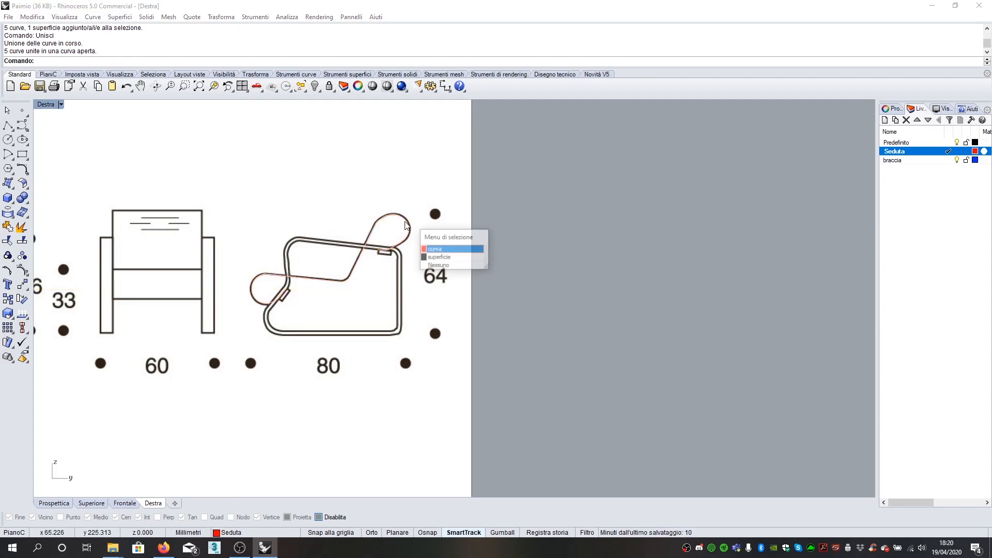
{"action": "left_click", "coordinate": [435, 250]}
{"action": "scroll", "coordinate": [261, 288], "scroll_direction": "up", "scroll_amount": 5}
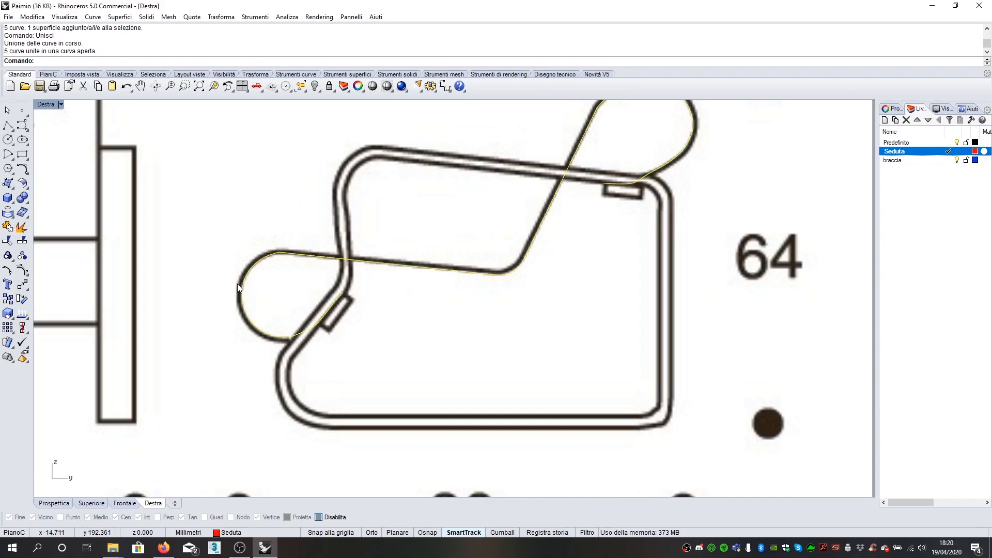
{"action": "type", "text": "Offset"}
{"action": "key", "text": "Return"}
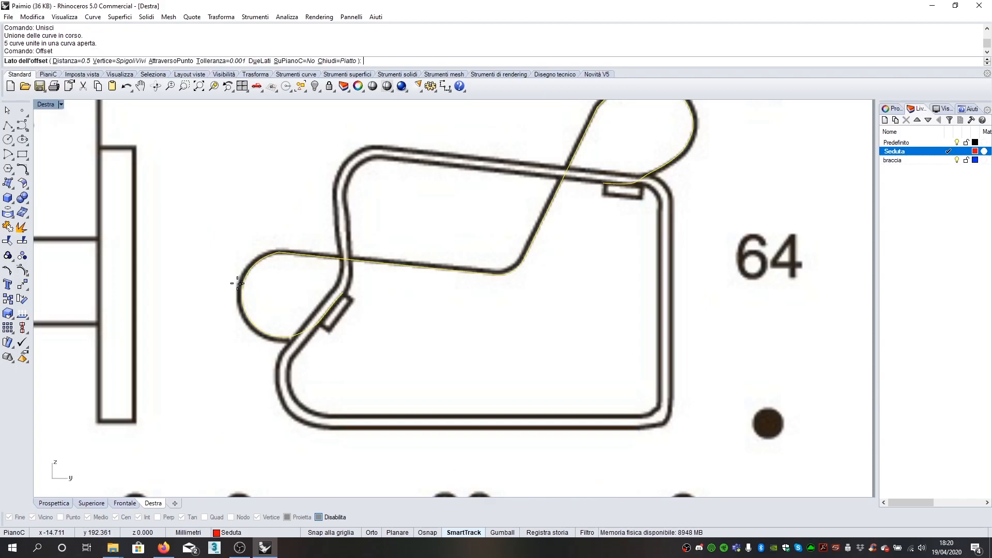
{"action": "type", "text": "0.25"}
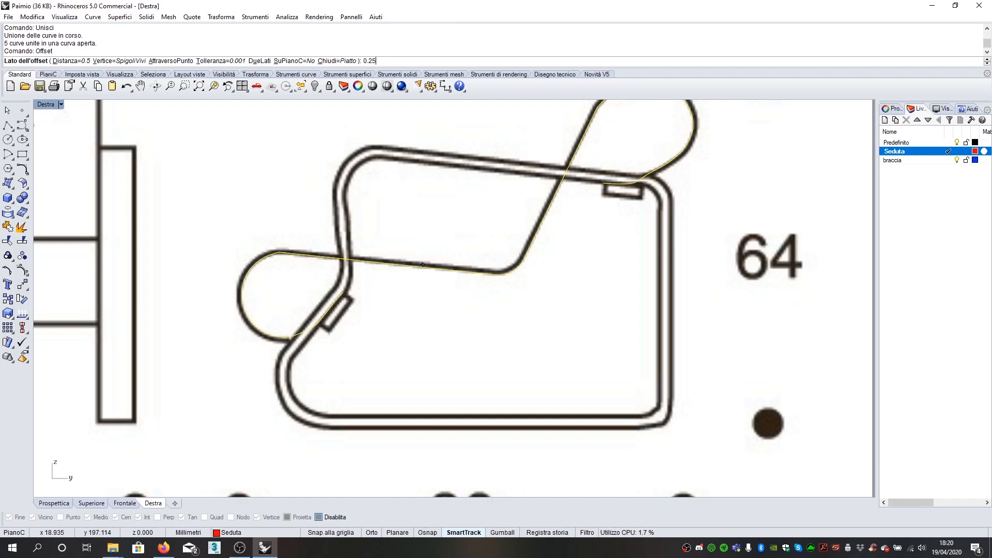
{"action": "key", "text": "Return"}
{"action": "left_click", "coordinate": [424, 257]}
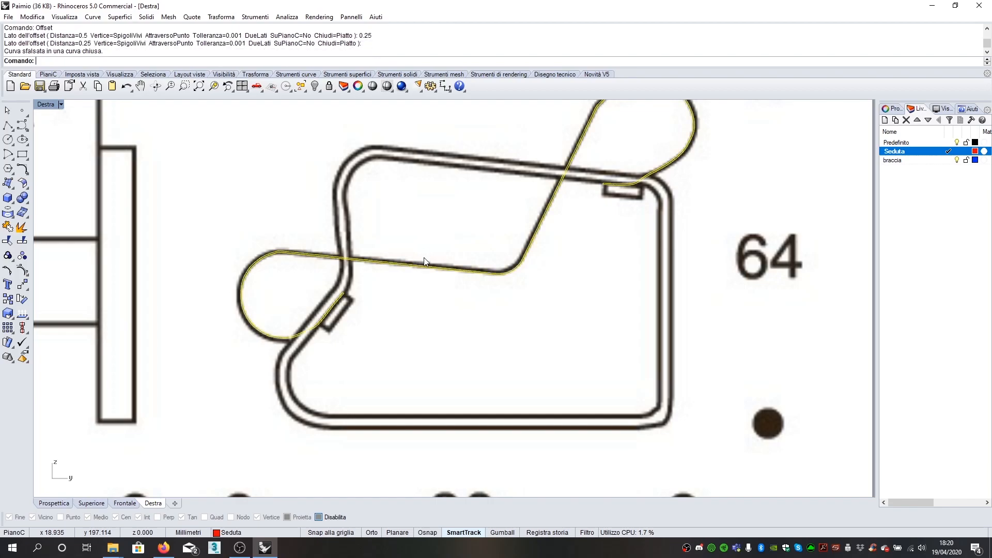
{"action": "scroll", "coordinate": [424, 257], "scroll_direction": "down", "scroll_amount": 6}
{"action": "left_click", "coordinate": [431, 244]}
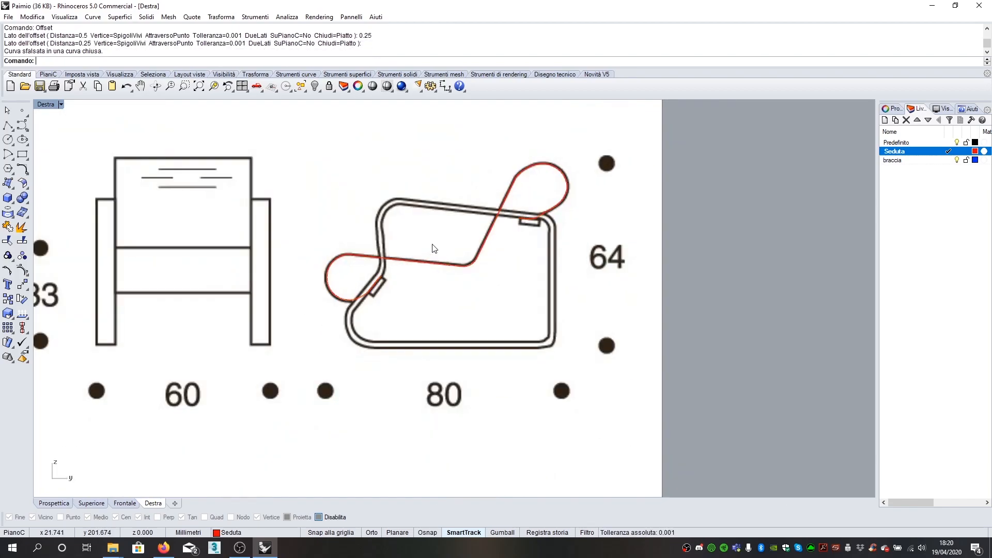
Step: Make braccia the current layer and draw a straight polyline about 64 mm long along the armrest's upper edge, extending past the rear corner
{"action": "scroll", "coordinate": [472, 188], "scroll_direction": "up", "scroll_amount": 2}
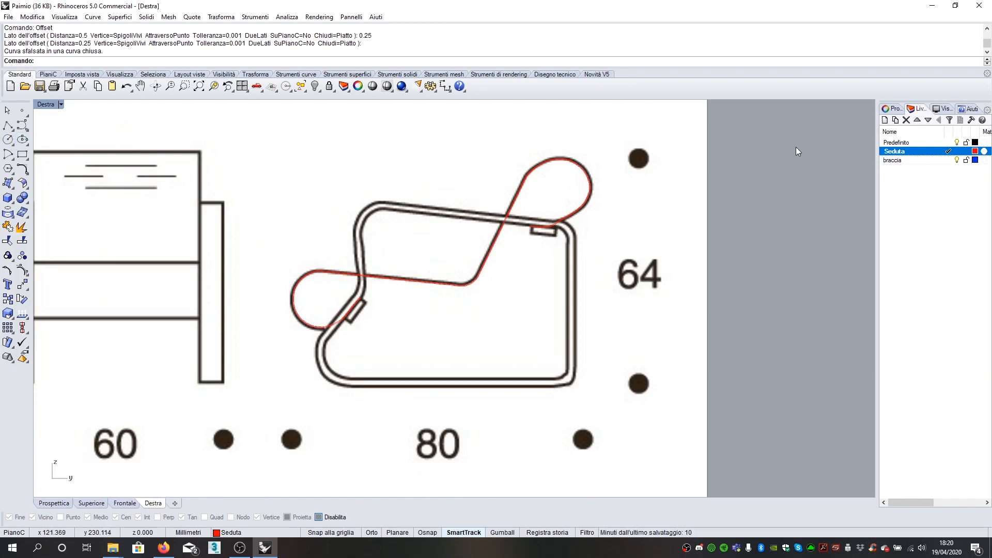
{"action": "double_click", "coordinate": [912, 161]}
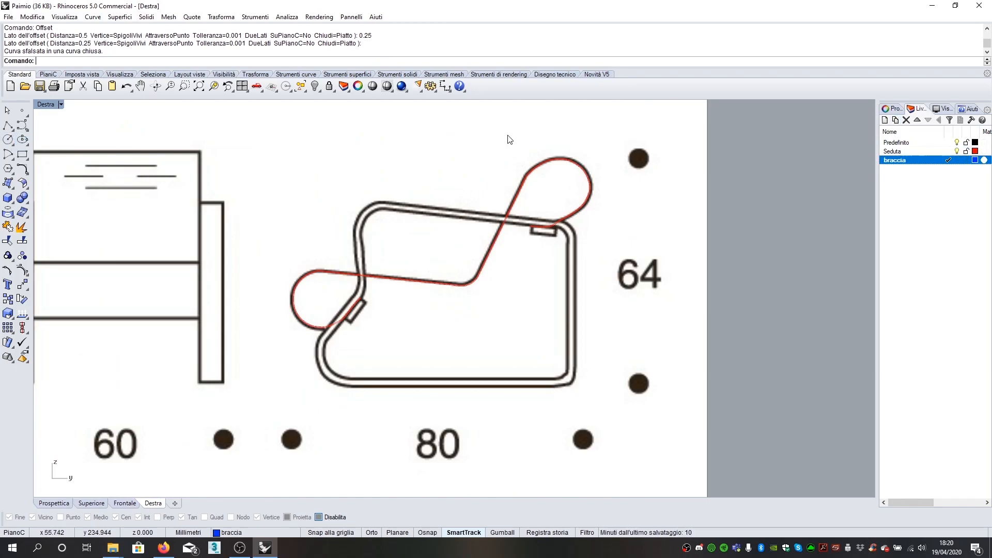
{"action": "left_click", "coordinate": [7, 126]}
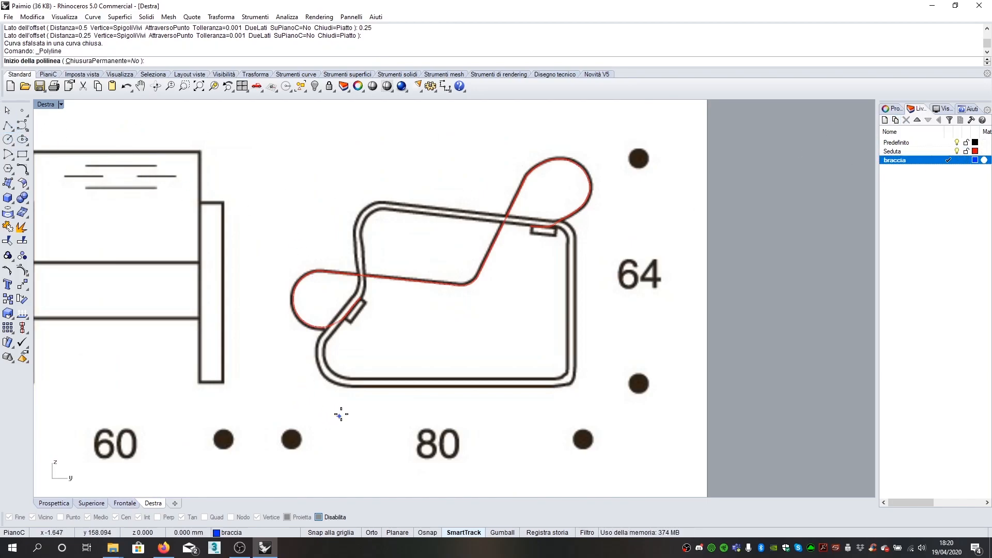
{"action": "scroll", "coordinate": [373, 190], "scroll_direction": "up", "scroll_amount": 2}
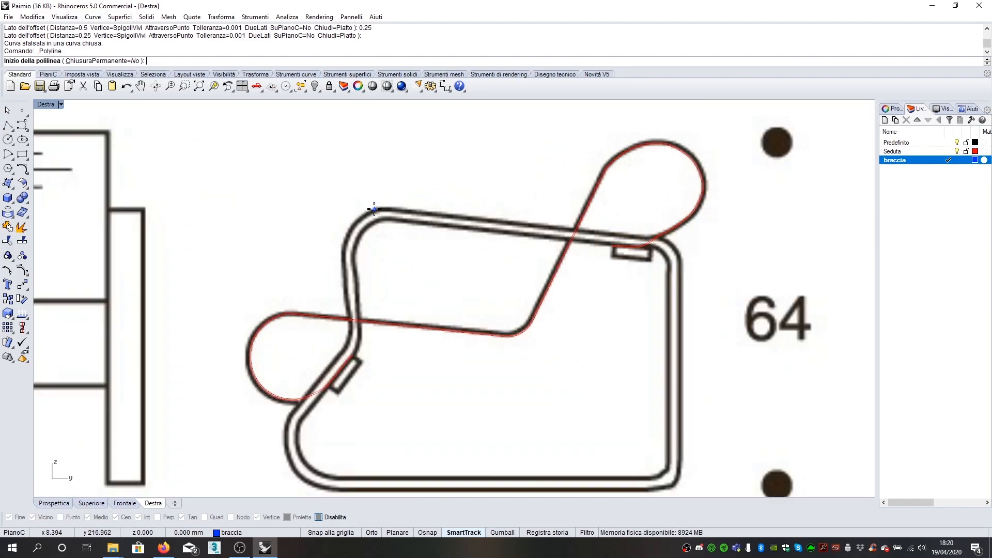
{"action": "left_click", "coordinate": [377, 208]}
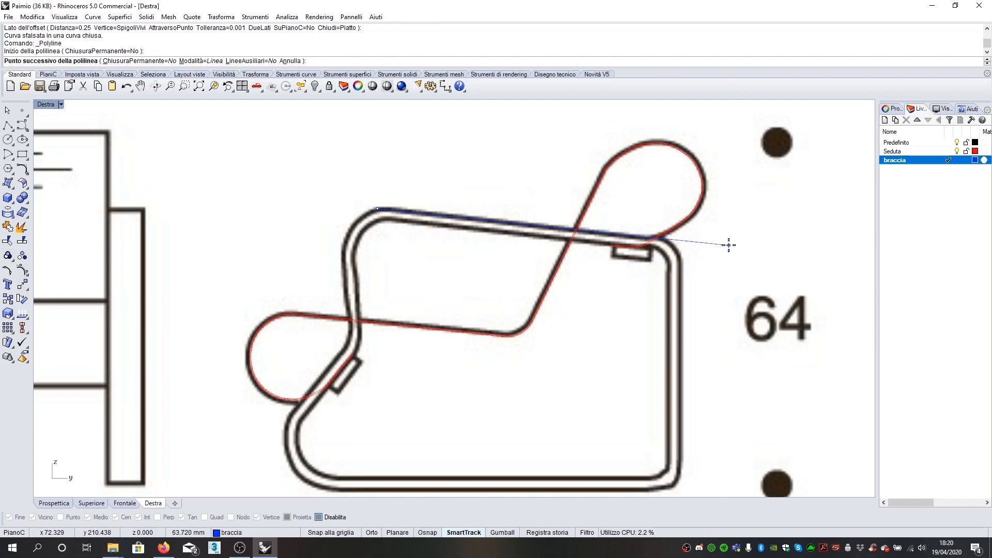
{"action": "left_click", "coordinate": [728, 245]}
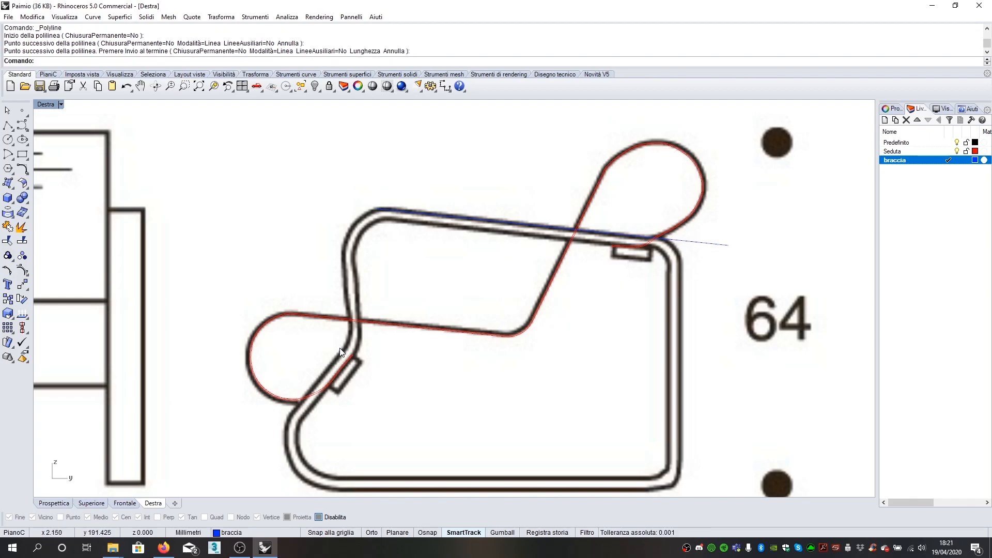
Step: Draw a straight polyline about 24 mm long along the upper front outer edge of the arm frame, extending past the bend
{"action": "key", "text": "Return"}
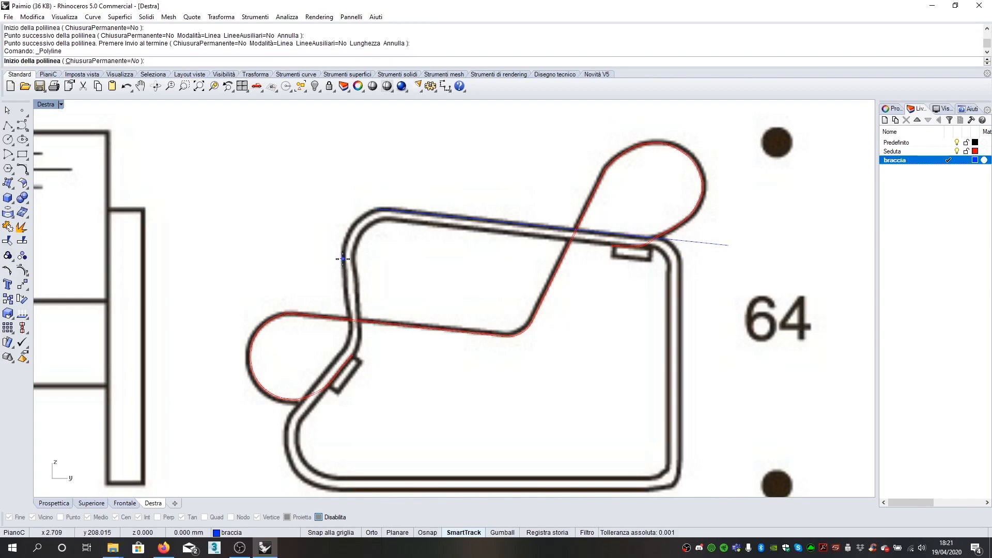
{"action": "left_click", "coordinate": [342, 259]}
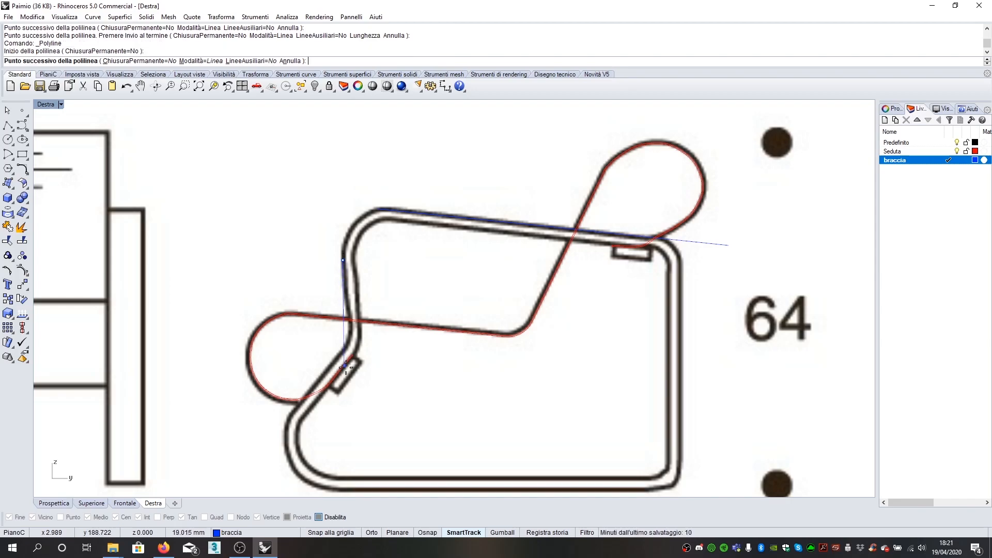
{"action": "left_click", "coordinate": [359, 390]}
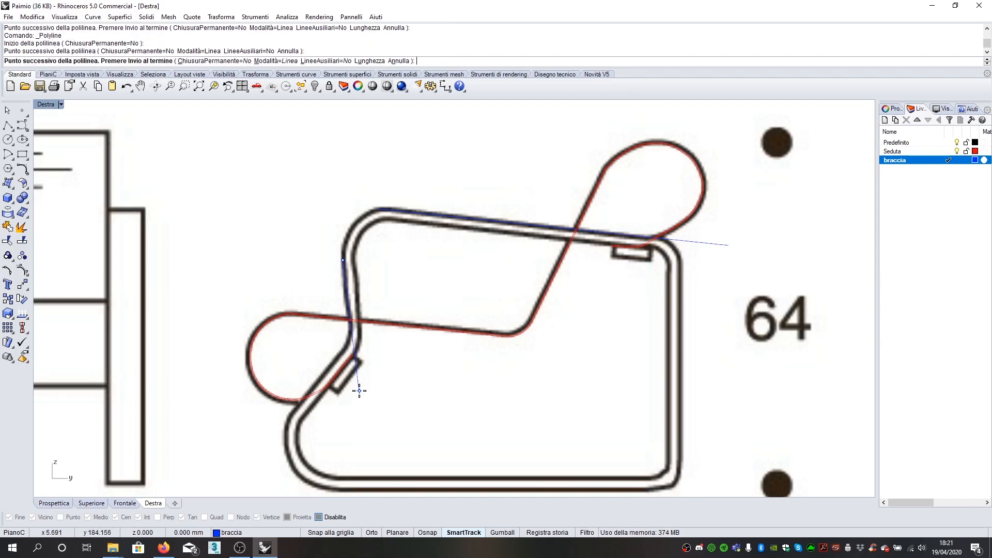
{"action": "key", "text": "Return"}
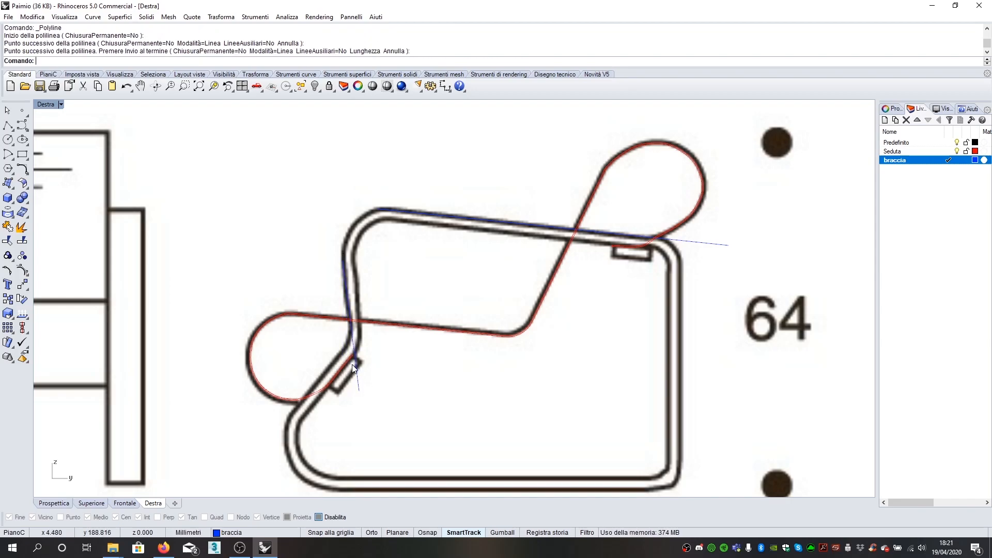
Step: Draw a slanted polyline about 25 mm long along the frame's lower front diagonal edge, extending up past the bend
{"action": "key", "text": "Return"}
{"action": "left_click", "coordinate": [287, 418]}
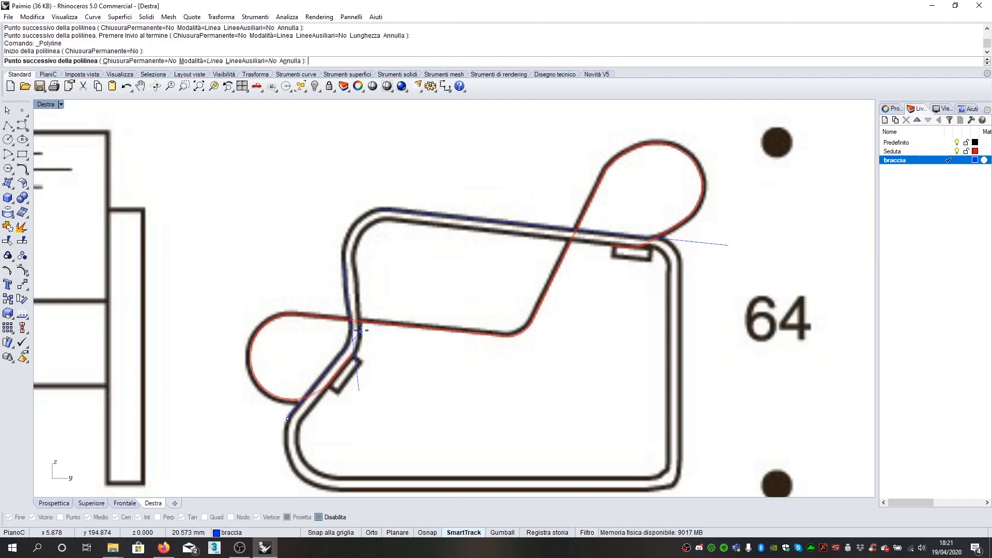
{"action": "left_click", "coordinate": [375, 311]}
{"action": "key", "text": "Escape"}
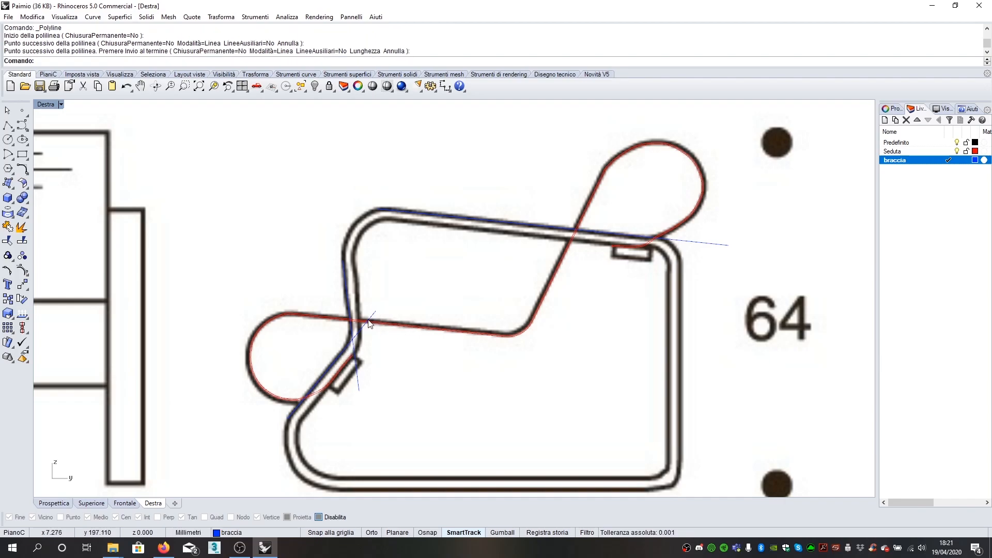
Step: Draw an orthogonal bottom line about 126 mm long and a vertical rear line about 67 mm long, crossing beyond the lower rear corner
{"action": "scroll", "coordinate": [369, 324], "scroll_direction": "down", "scroll_amount": 5}
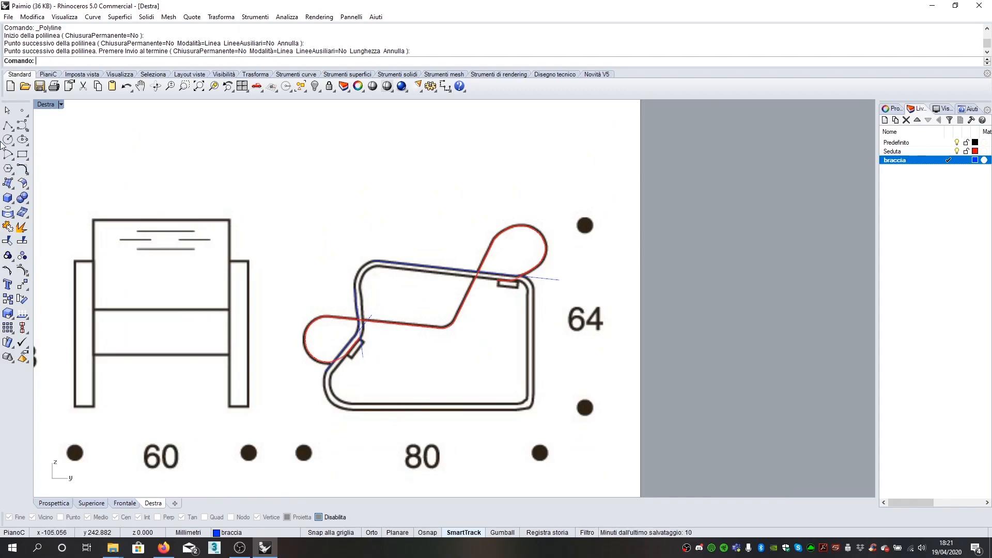
{"action": "left_click", "coordinate": [6, 124]}
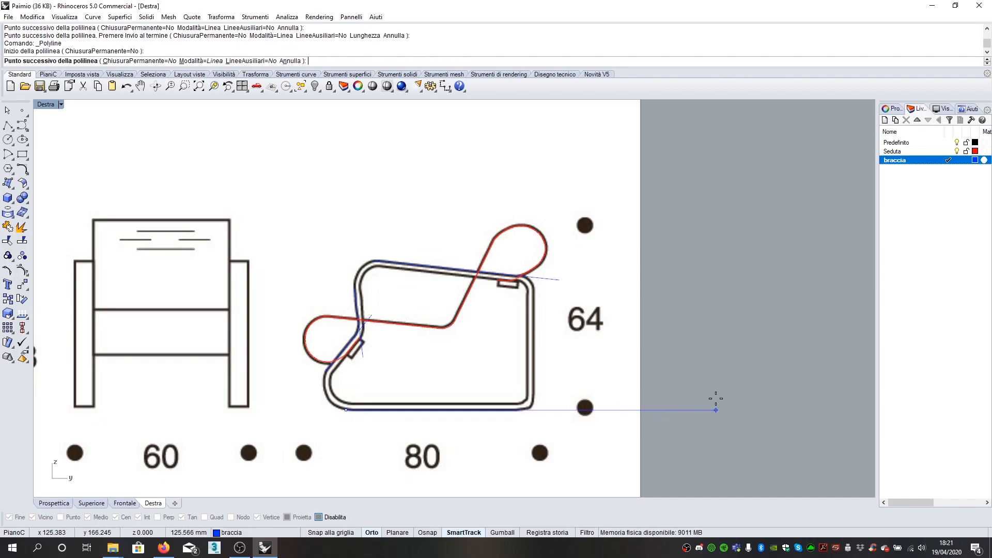
{"action": "left_click", "coordinate": [534, 287]}
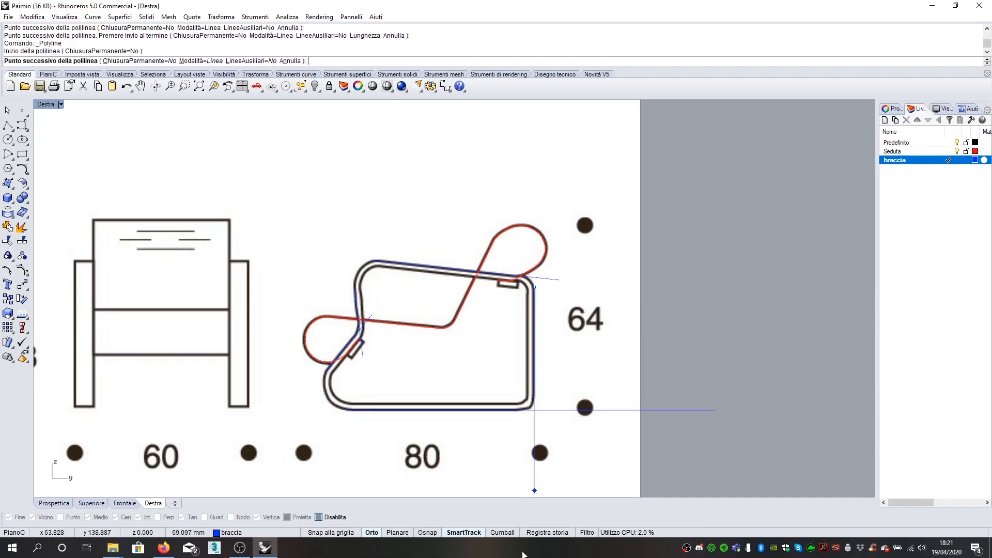
{"action": "left_click", "coordinate": [524, 483]}
{"action": "key", "text": "Return"}
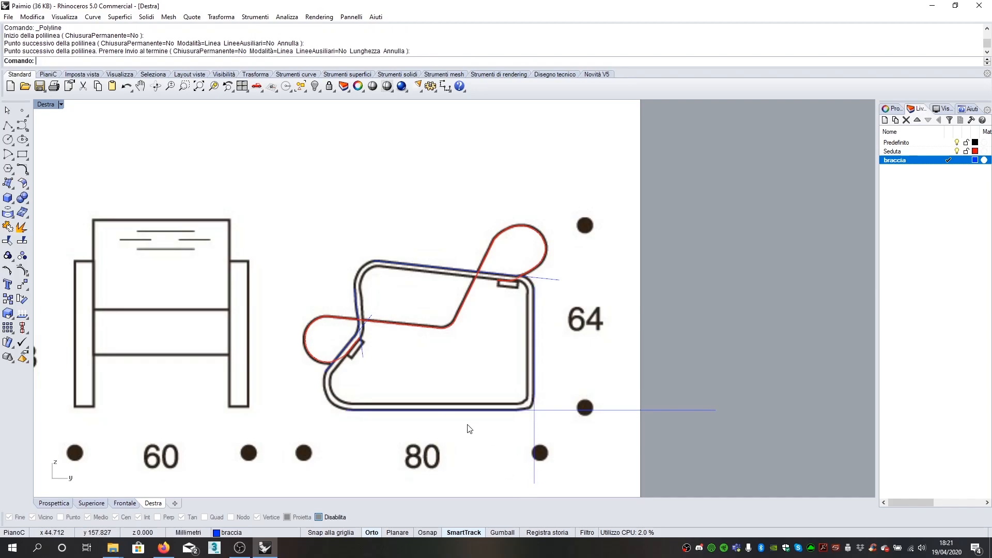
Step: Draw a circle of about 8.5 mm radius tangent to the front and armrest lines at the upper front corner (Tangente)
{"action": "left_click", "coordinate": [7, 139]}
{"action": "left_click", "coordinate": [184, 61]}
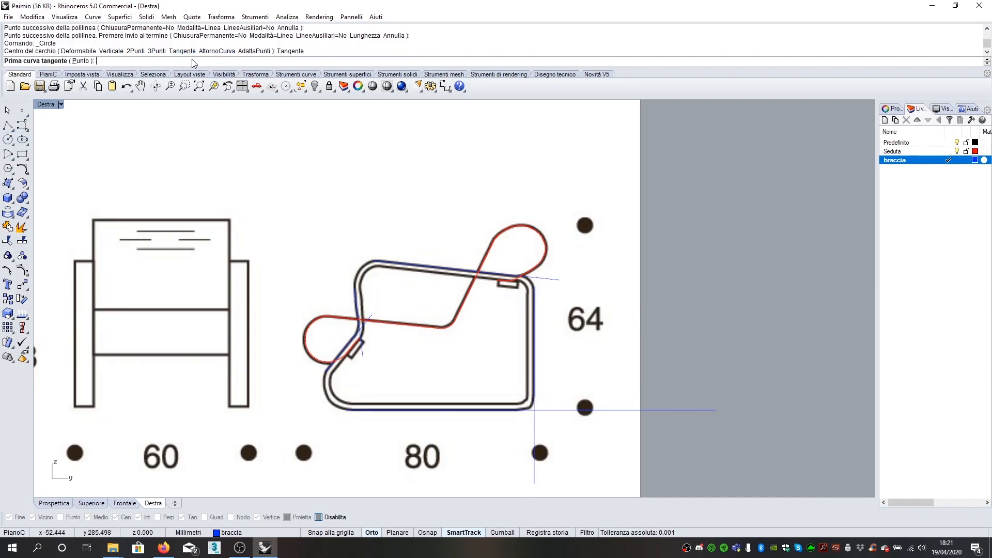
{"action": "scroll", "coordinate": [357, 282], "scroll_direction": "up", "scroll_amount": 4}
{"action": "left_click", "coordinate": [346, 299]}
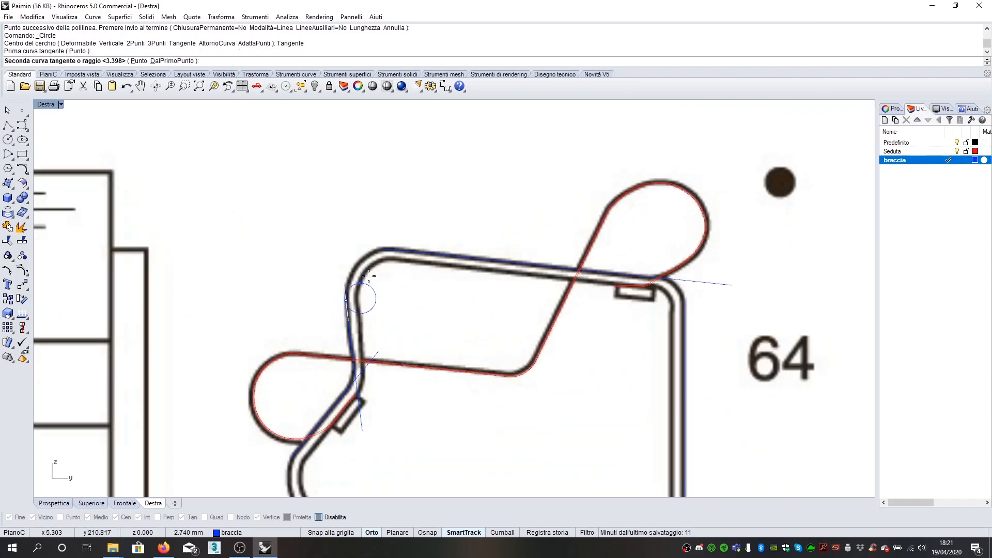
{"action": "scroll", "coordinate": [383, 248], "scroll_direction": "up", "scroll_amount": 5}
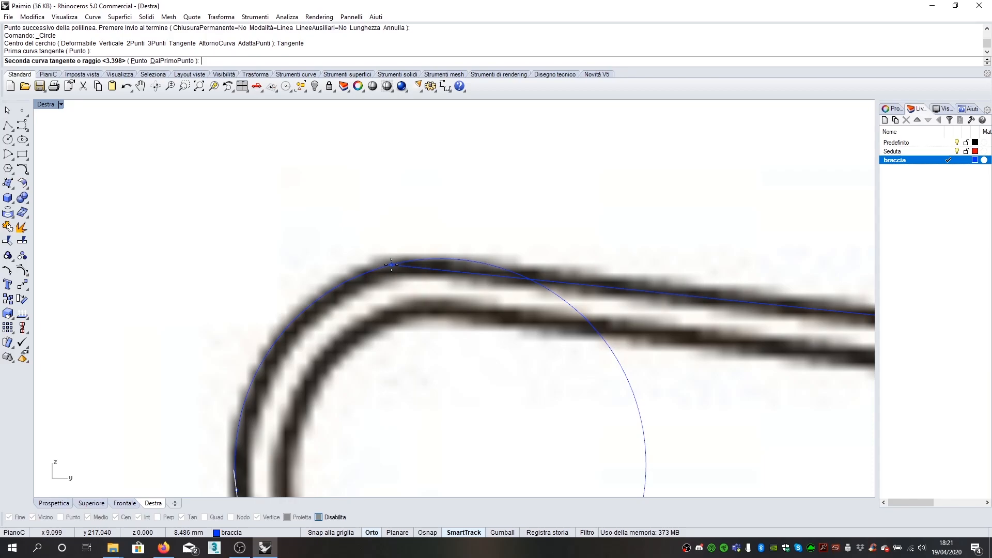
{"action": "left_click", "coordinate": [392, 264]}
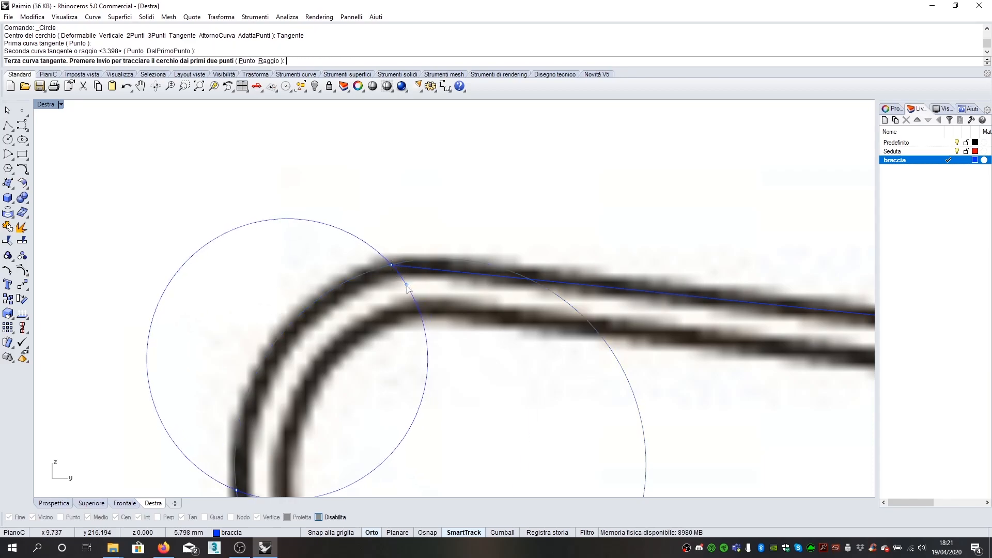
{"action": "key", "text": "Return"}
Step: Draw a circle of about 5.3 mm radius tangent to the armrest and rear lines at the upper rear corner
{"action": "scroll", "coordinate": [382, 248], "scroll_direction": "down", "scroll_amount": 4}
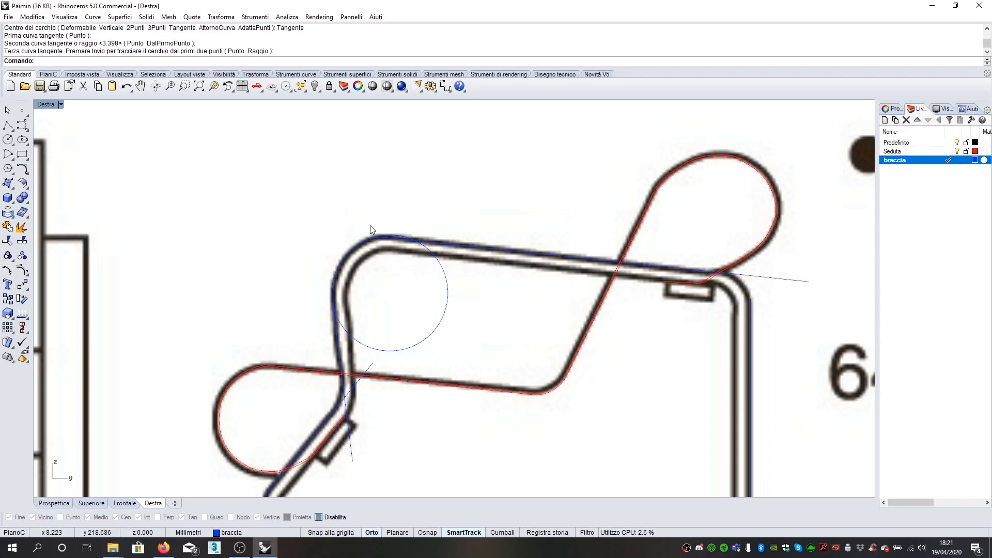
{"action": "scroll", "coordinate": [503, 243], "scroll_direction": "down", "scroll_amount": 3}
{"action": "scroll", "coordinate": [531, 258], "scroll_direction": "up", "scroll_amount": 5}
{"action": "key", "text": "Return"}
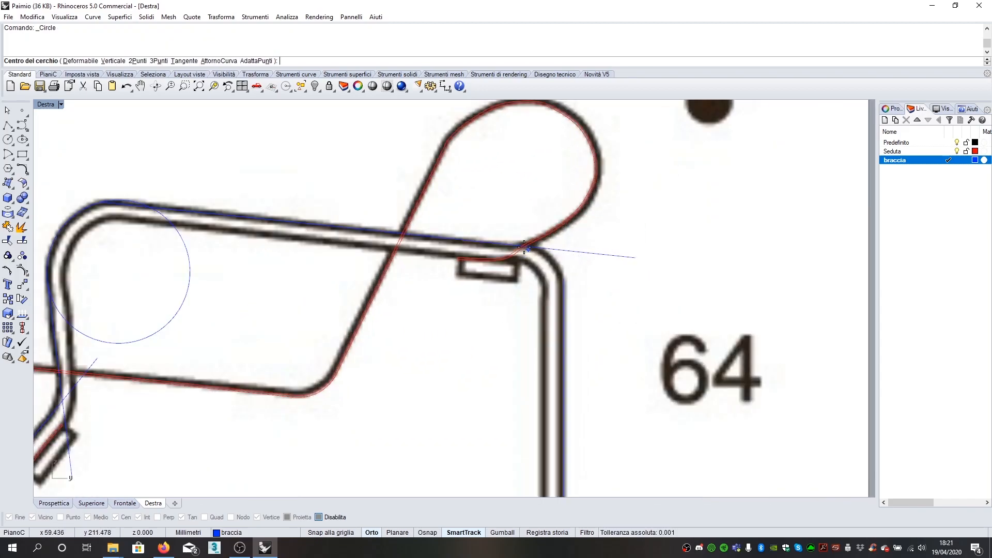
{"action": "left_click", "coordinate": [185, 61]}
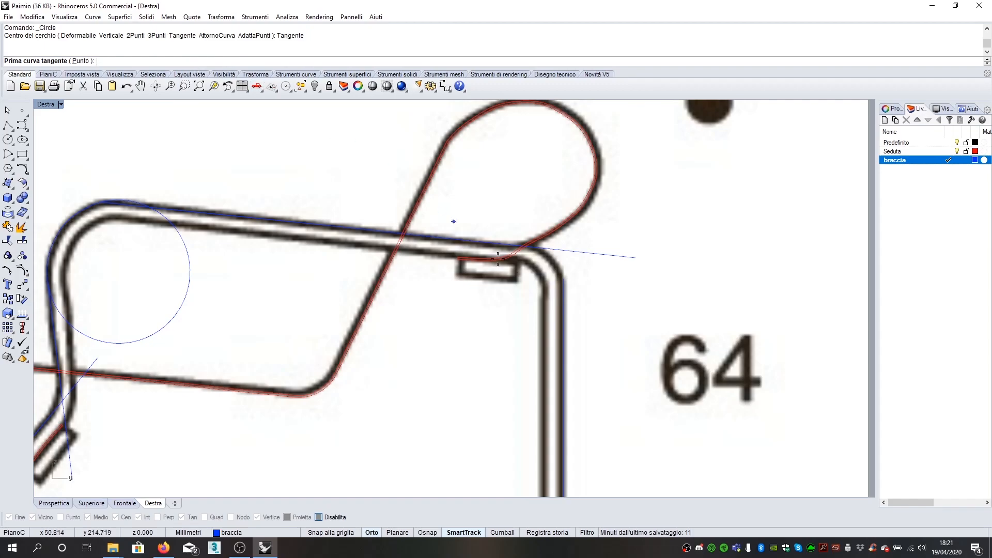
{"action": "left_click", "coordinate": [527, 248]}
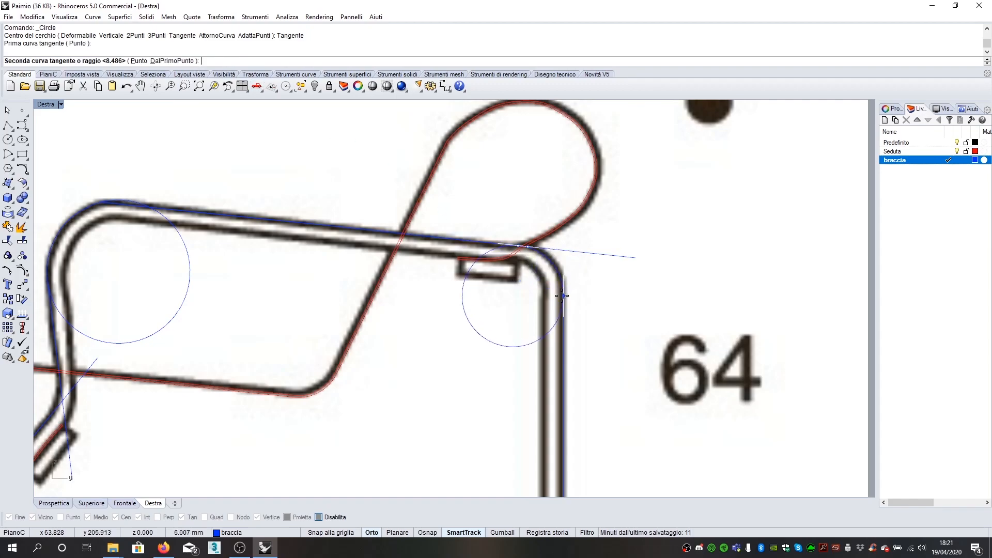
{"action": "left_click", "coordinate": [564, 290]}
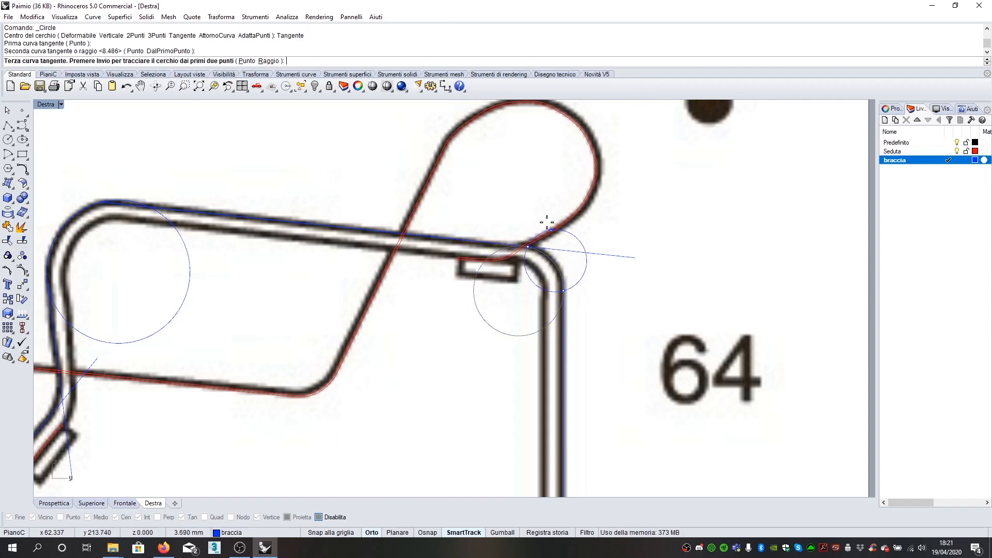
{"action": "key", "text": "Return"}
Step: Draw a circle of about 3.4 mm radius tangent to the rear and bottom lines at the lower rear corner
{"action": "scroll", "coordinate": [543, 269], "scroll_direction": "down", "scroll_amount": 5}
{"action": "scroll", "coordinate": [524, 308], "scroll_direction": "up", "scroll_amount": 5}
{"action": "key", "text": "Return"}
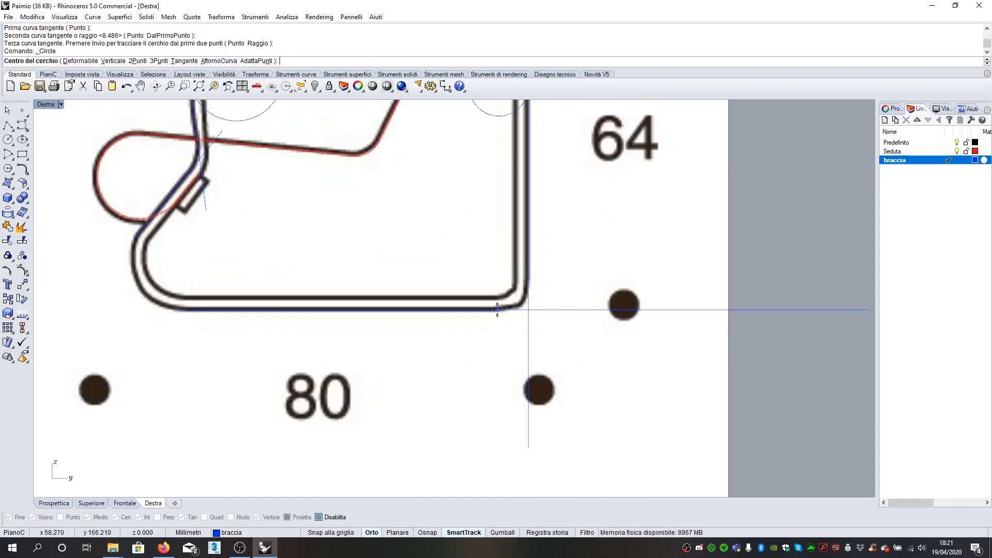
{"action": "left_click", "coordinate": [188, 61]}
{"action": "left_click", "coordinate": [527, 293]}
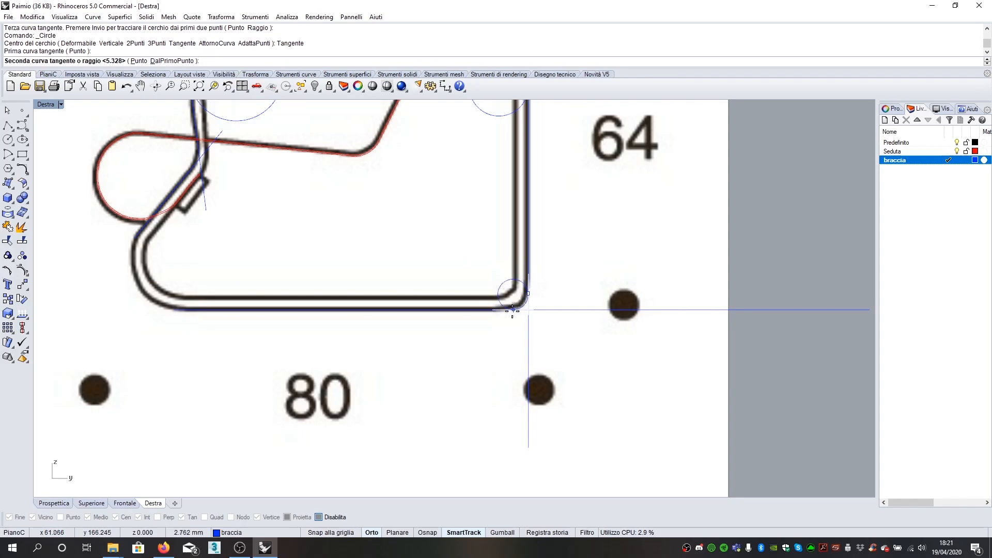
{"action": "left_click", "coordinate": [509, 309]}
{"action": "key", "text": "Return"}
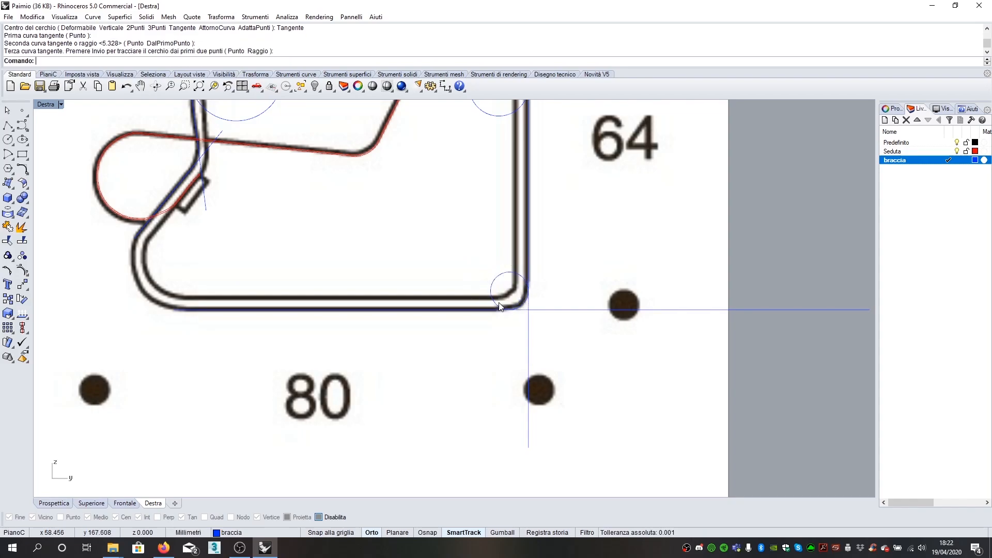
{"action": "scroll", "coordinate": [500, 307], "scroll_direction": "down", "scroll_amount": 2}
{"action": "key", "text": "Return"}
{"action": "scroll", "coordinate": [198, 261], "scroll_direction": "up", "scroll_amount": 2}
{"action": "scroll", "coordinate": [194, 262], "scroll_direction": "up", "scroll_amount": 1}
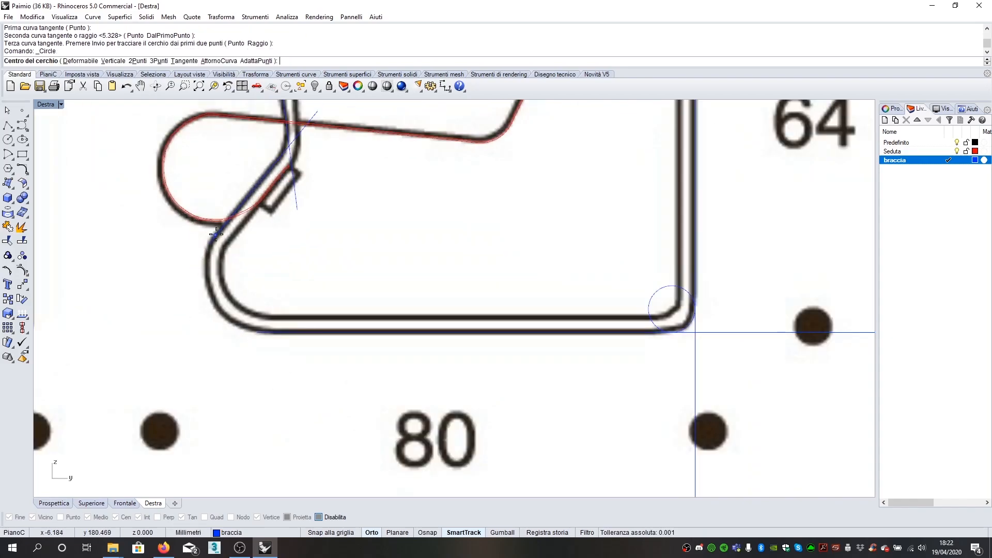
{"action": "left_click", "coordinate": [217, 234]}
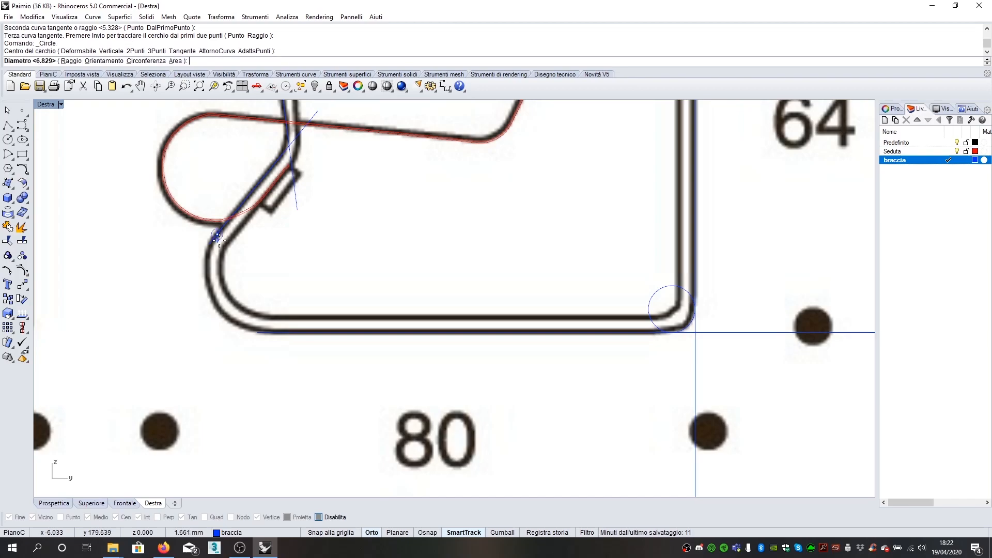
{"action": "key", "text": "Escape"}
Step: Draw a circle of about 9.2 mm radius tangent to the bottom line and the slanted front line at the lower front corner
{"action": "key", "text": "Return"}
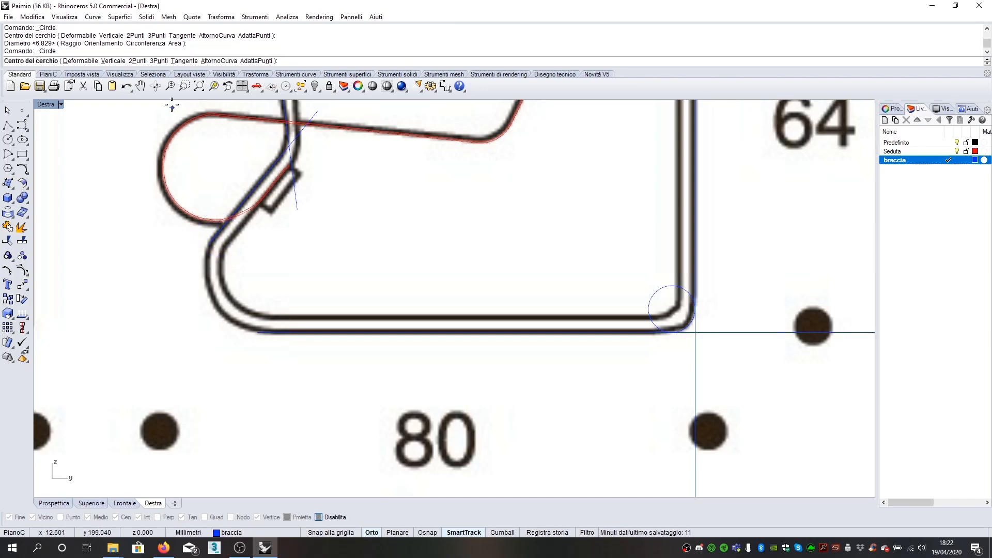
{"action": "left_click", "coordinate": [184, 61]}
{"action": "left_click", "coordinate": [261, 332]}
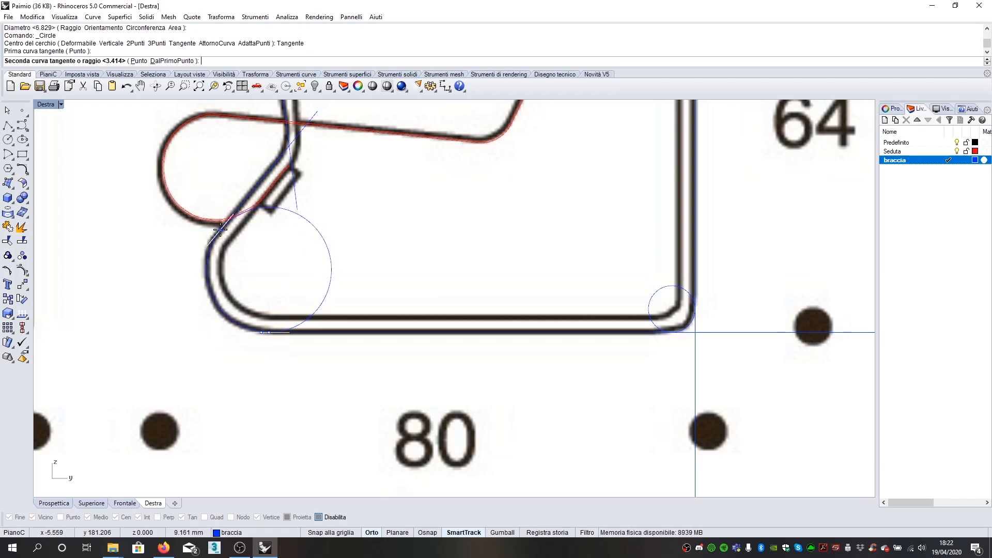
{"action": "left_click", "coordinate": [220, 229]}
{"action": "key", "text": "Return"}
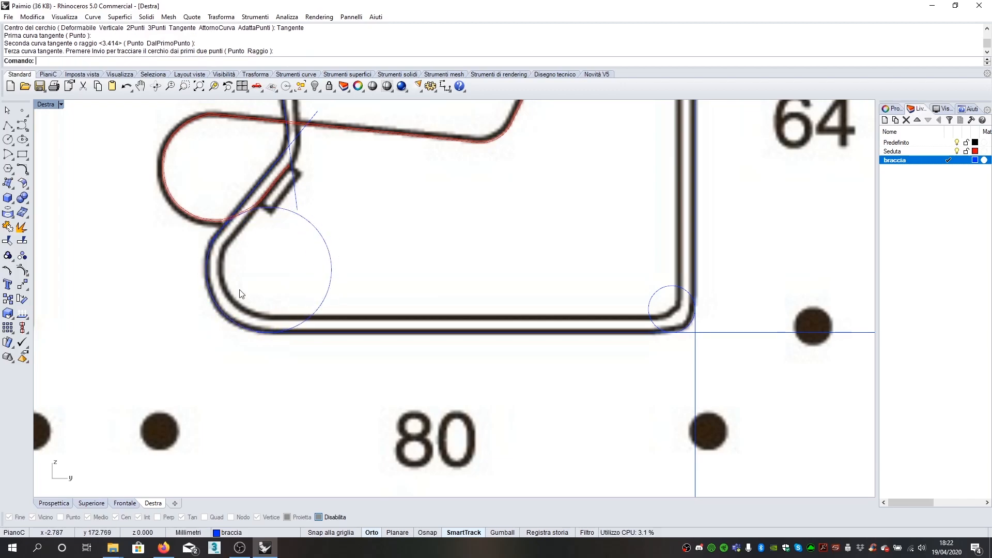
Step: Lock the Seduta and Predefinito layers
{"action": "scroll", "coordinate": [242, 287], "scroll_direction": "down", "scroll_amount": 3}
{"action": "scroll", "coordinate": [270, 165], "scroll_direction": "up", "scroll_amount": 2}
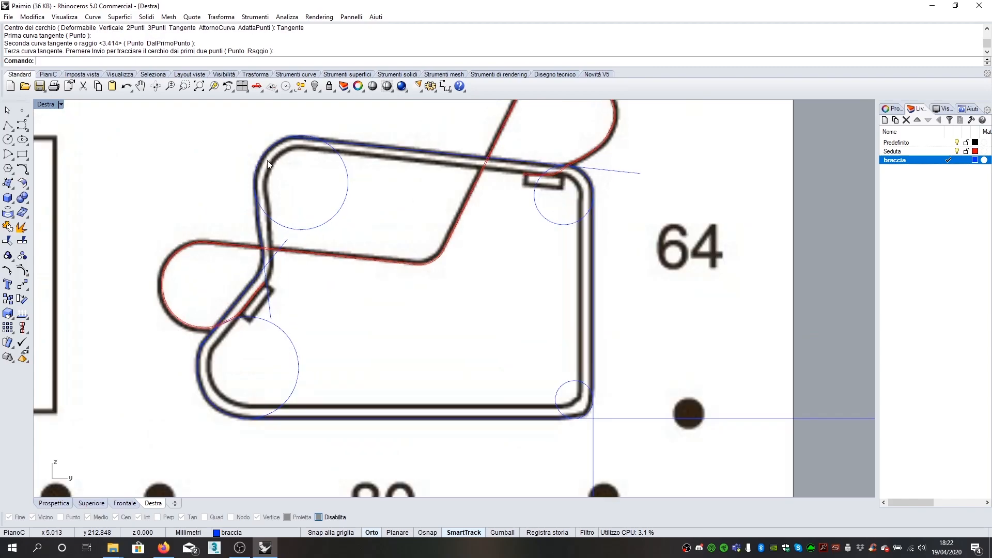
{"action": "scroll", "coordinate": [267, 160], "scroll_direction": "down", "scroll_amount": 3}
{"action": "left_click", "coordinate": [965, 151]}
{"action": "left_click", "coordinate": [965, 142]}
Step: Trim the surplus line ends and inner circle portion at the lower front corner, using all the braccia curves as cutting edges
{"action": "left_click_drag", "start_coordinate": [730, 137], "coordinate": [206, 373]}
{"action": "left_click", "coordinate": [8, 241]}
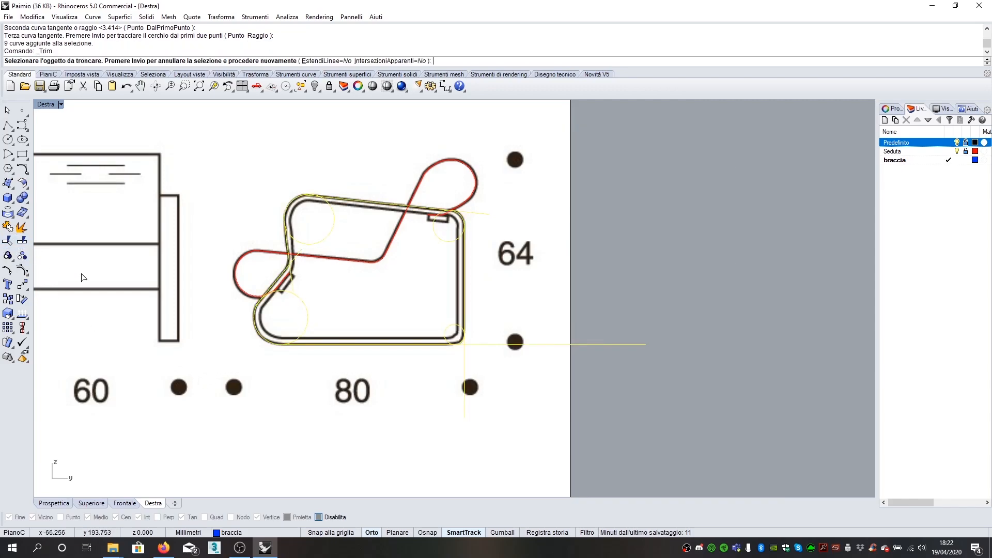
{"action": "scroll", "coordinate": [216, 328], "scroll_direction": "up", "scroll_amount": 4}
{"action": "left_click", "coordinate": [287, 309]}
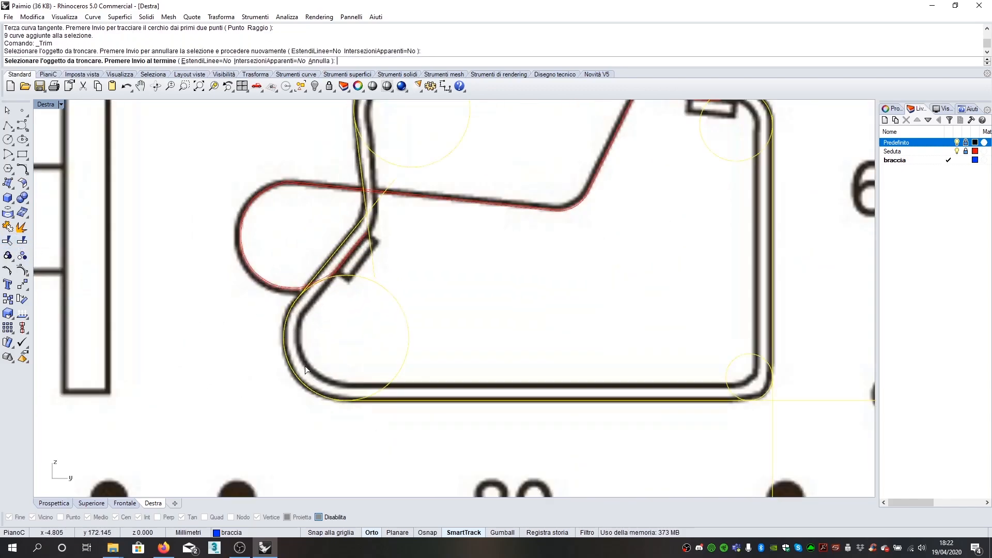
{"action": "scroll", "coordinate": [335, 401], "scroll_direction": "up", "scroll_amount": 4}
{"action": "left_click", "coordinate": [338, 399]}
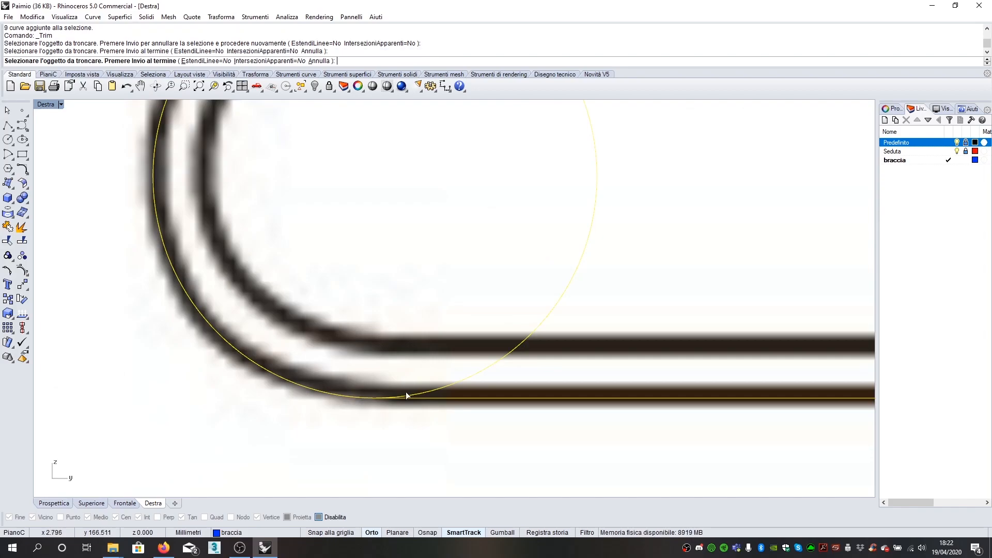
{"action": "left_click", "coordinate": [427, 391]}
Step: Trim the excess line extensions and inner circle portion at the frame's lower rear corner
{"action": "scroll", "coordinate": [279, 401], "scroll_direction": "down", "scroll_amount": 5}
{"action": "scroll", "coordinate": [594, 390], "scroll_direction": "up", "scroll_amount": 4}
{"action": "left_click", "coordinate": [557, 364]}
{"action": "left_click", "coordinate": [507, 322]}
Step: Trim the overshooting armrest and rear lines and the inner circle portion at the upper rear corner
{"action": "scroll", "coordinate": [518, 421], "scroll_direction": "down", "scroll_amount": 5}
{"action": "scroll", "coordinate": [521, 356], "scroll_direction": "up", "scroll_amount": 5}
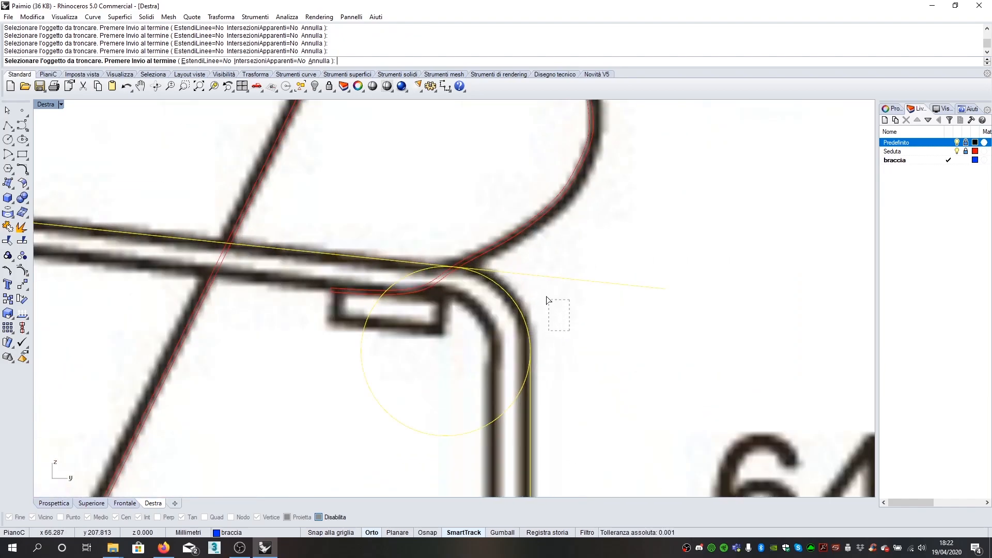
{"action": "left_click_drag", "start_coordinate": [569, 331], "coordinate": [537, 265]}
{"action": "left_click_drag", "start_coordinate": [344, 438], "coordinate": [343, 437]}
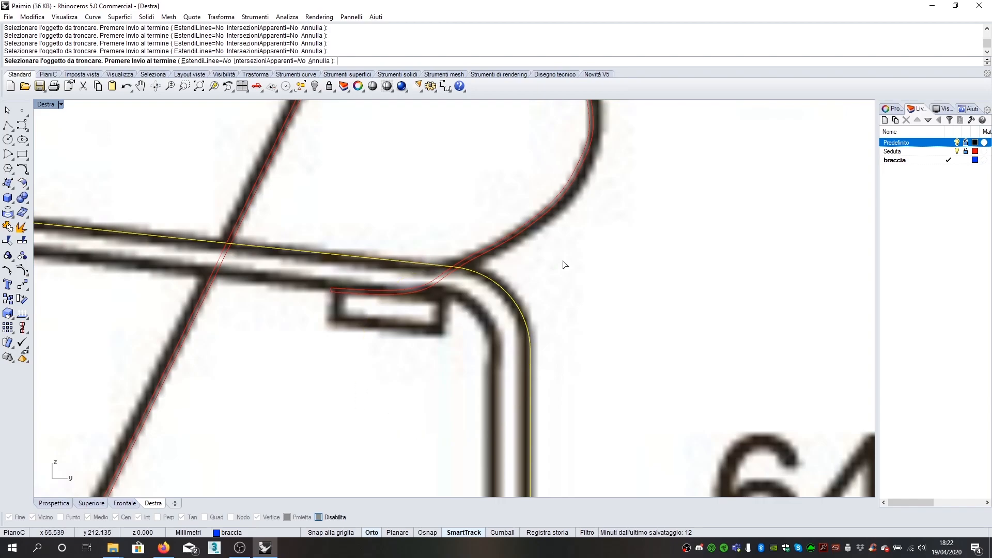
Step: Trim the excess armrest and front line extensions and the inner circle portion at the frame's upper front corner
{"action": "scroll", "coordinate": [554, 265], "scroll_direction": "down", "scroll_amount": 5}
{"action": "scroll", "coordinate": [341, 257], "scroll_direction": "up", "scroll_amount": 5}
{"action": "scroll", "coordinate": [418, 325], "scroll_direction": "down", "scroll_amount": 5}
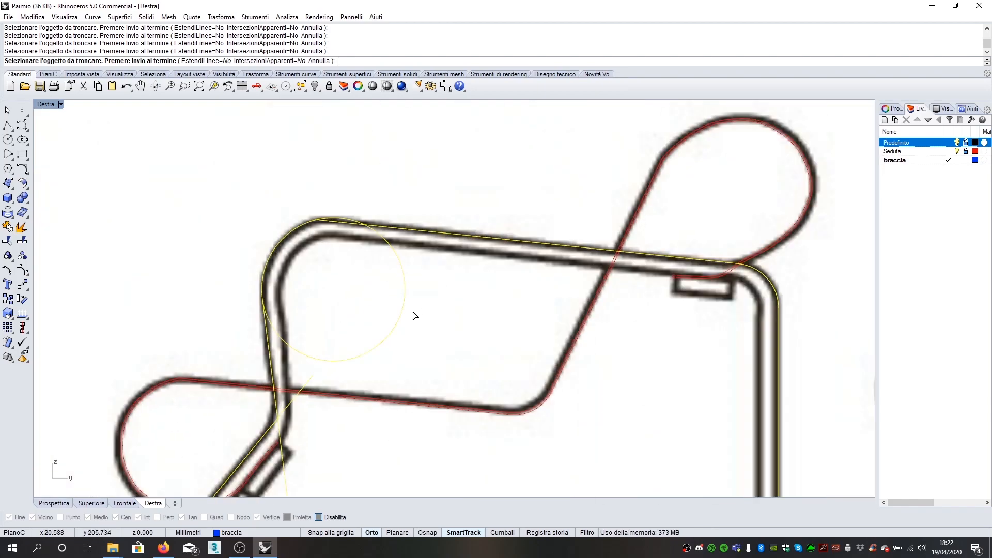
{"action": "scroll", "coordinate": [355, 241], "scroll_direction": "up", "scroll_amount": 8}
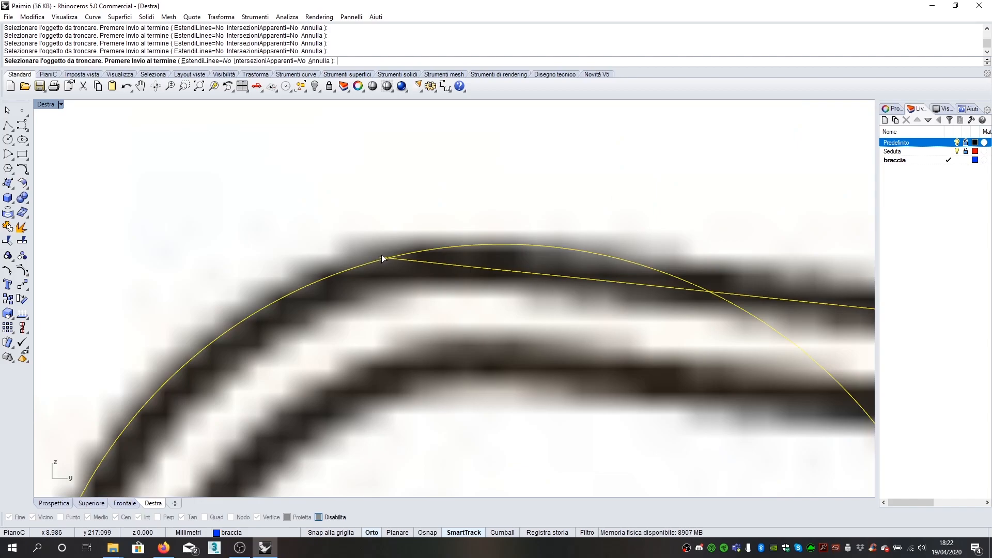
{"action": "scroll", "coordinate": [382, 256], "scroll_direction": "down", "scroll_amount": 5}
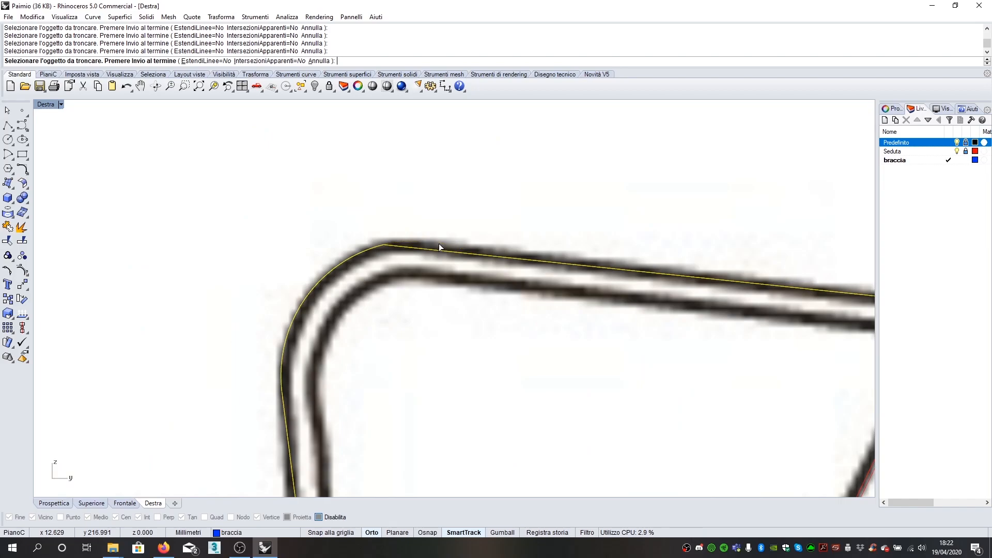
{"action": "scroll", "coordinate": [439, 246], "scroll_direction": "down", "scroll_amount": 5}
{"action": "scroll", "coordinate": [389, 373], "scroll_direction": "up", "scroll_amount": 2}
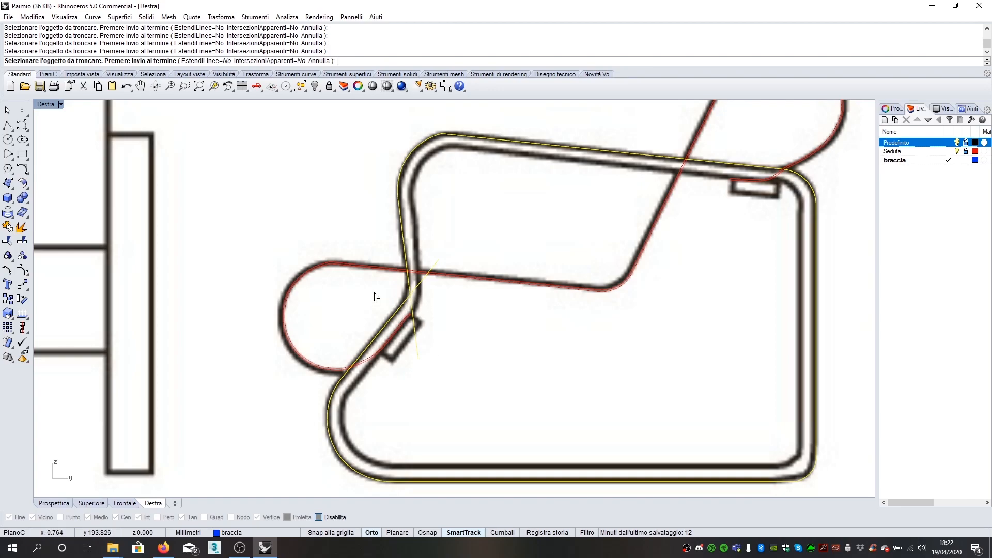
Step: Fillet the two crossing lines at the arm frame's front inward bend with a 5 mm radius and trimming enabled
{"action": "left_click", "coordinate": [22, 169]}
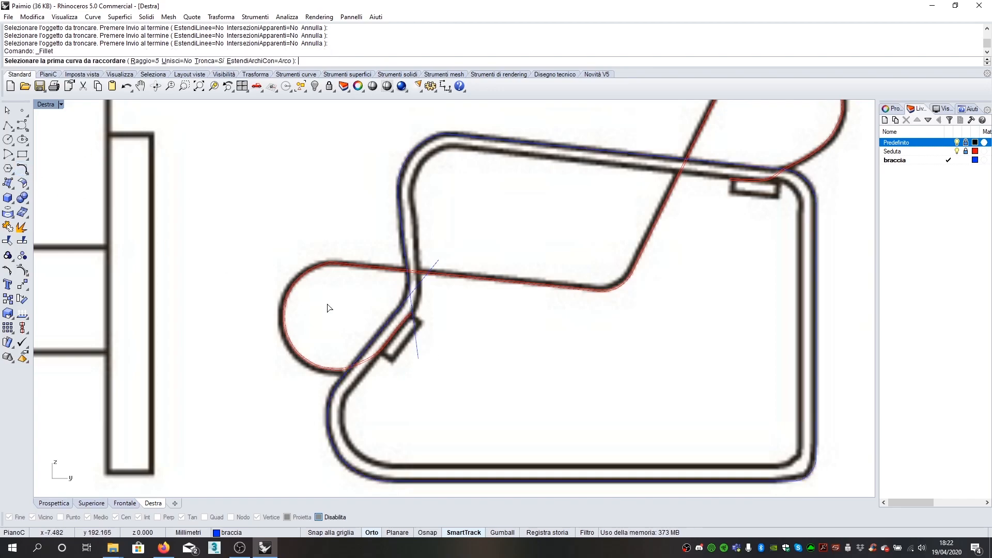
{"action": "left_click", "coordinate": [390, 325]}
{"action": "left_click", "coordinate": [412, 286]}
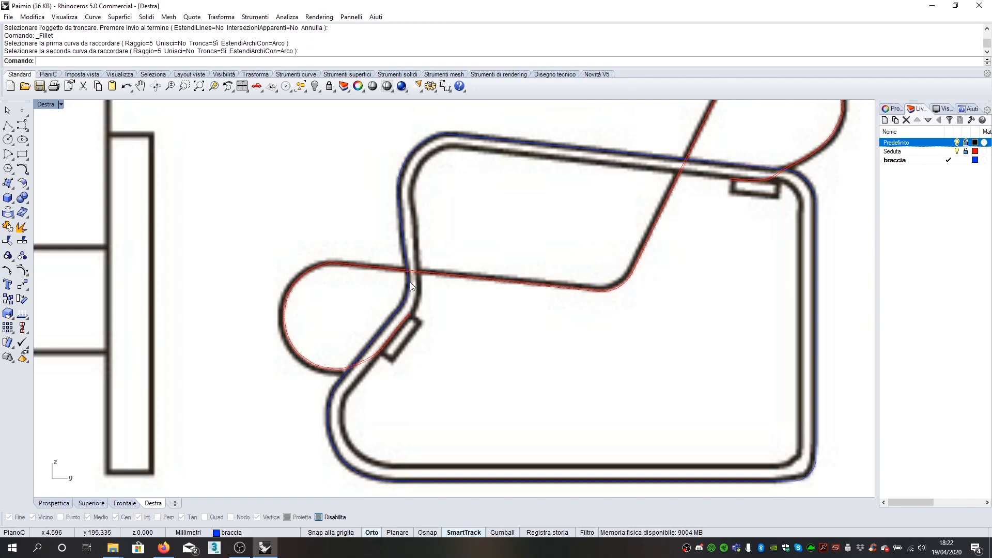
Step: Join all the arm frame outline curves into one closed curve
{"action": "scroll", "coordinate": [381, 226], "scroll_direction": "down", "scroll_amount": 5}
{"action": "left_click_drag", "start_coordinate": [684, 412], "coordinate": [381, 162]}
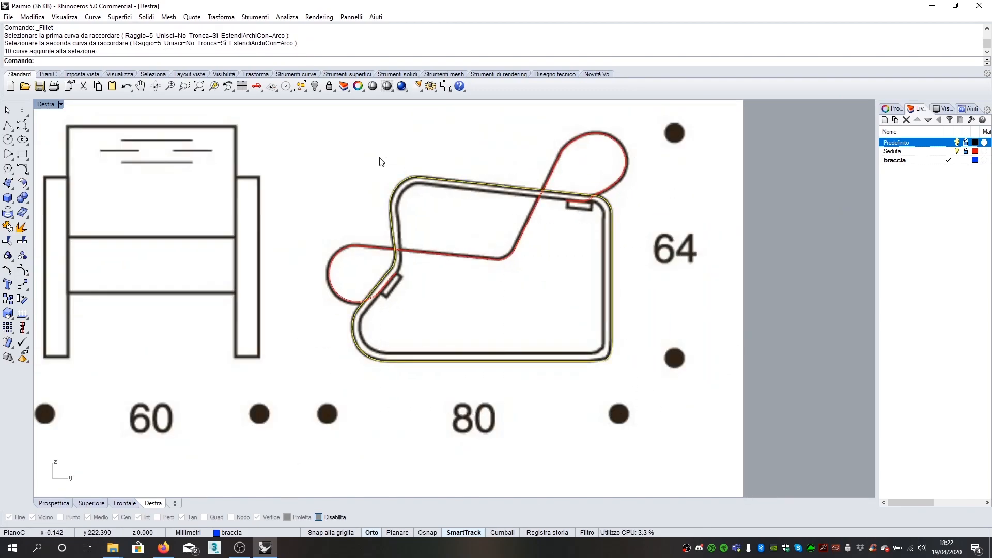
{"action": "type", "text": "Unisci"}
{"action": "key", "text": "Return"}
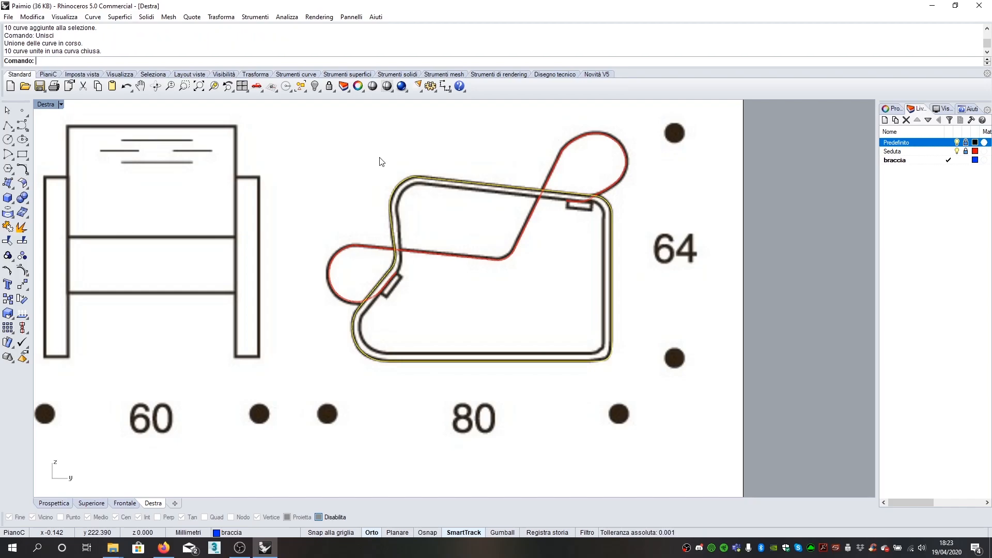
Step: Offset the joined arm frame outline 2 mm inward
{"action": "left_click", "coordinate": [417, 166]}
{"action": "left_click", "coordinate": [421, 178]}
{"action": "type", "text": "Offset"}
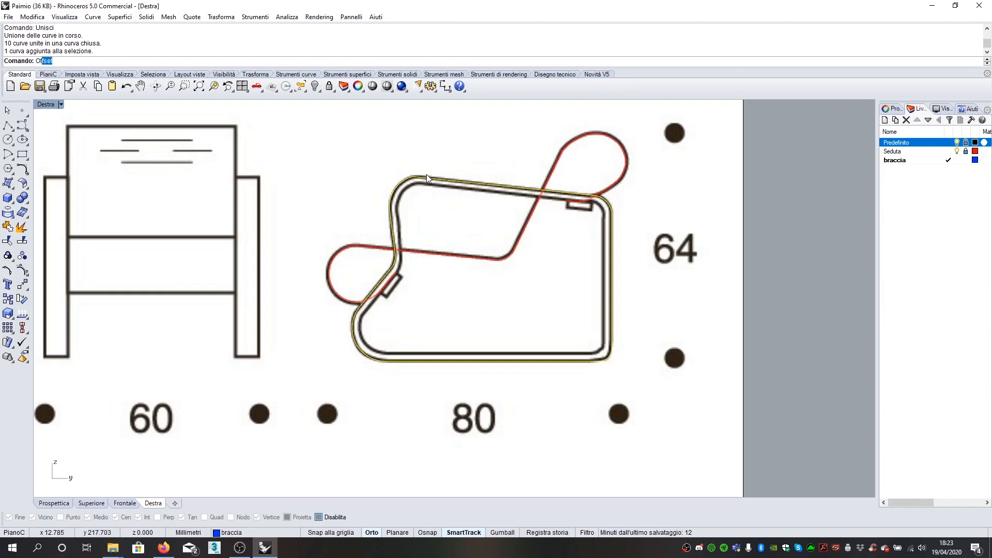
{"action": "key", "text": "Return"}
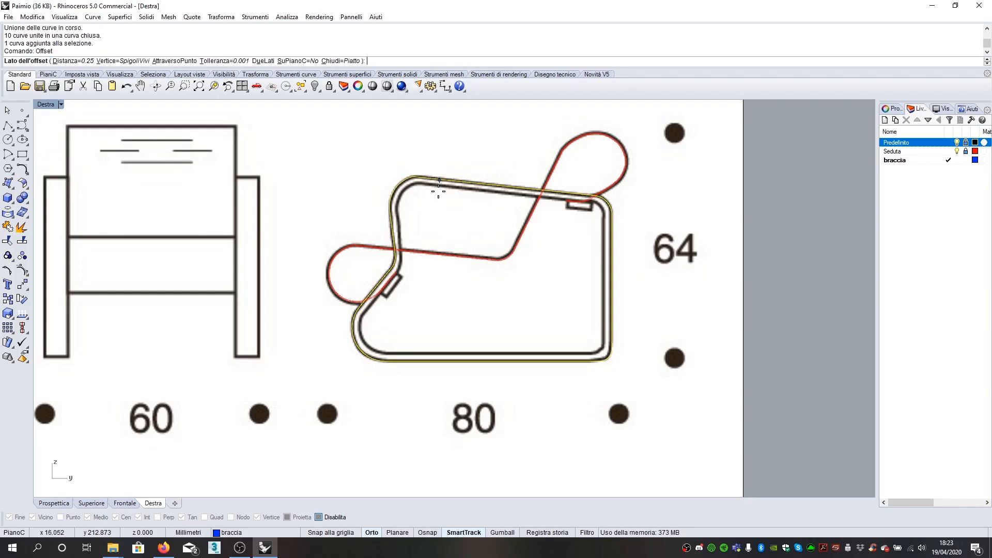
{"action": "type", "text": "2"}
{"action": "key", "text": "Return"}
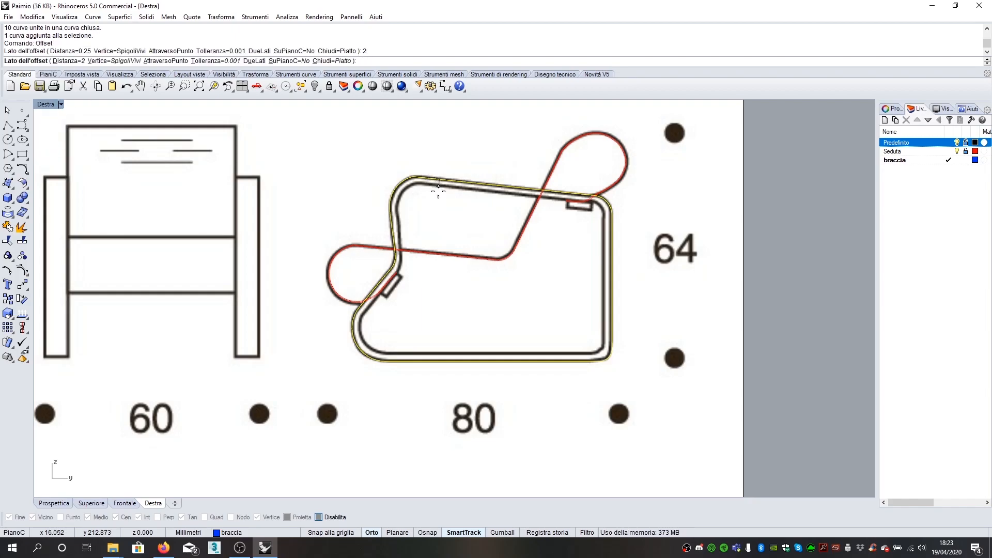
{"action": "left_click", "coordinate": [438, 192]}
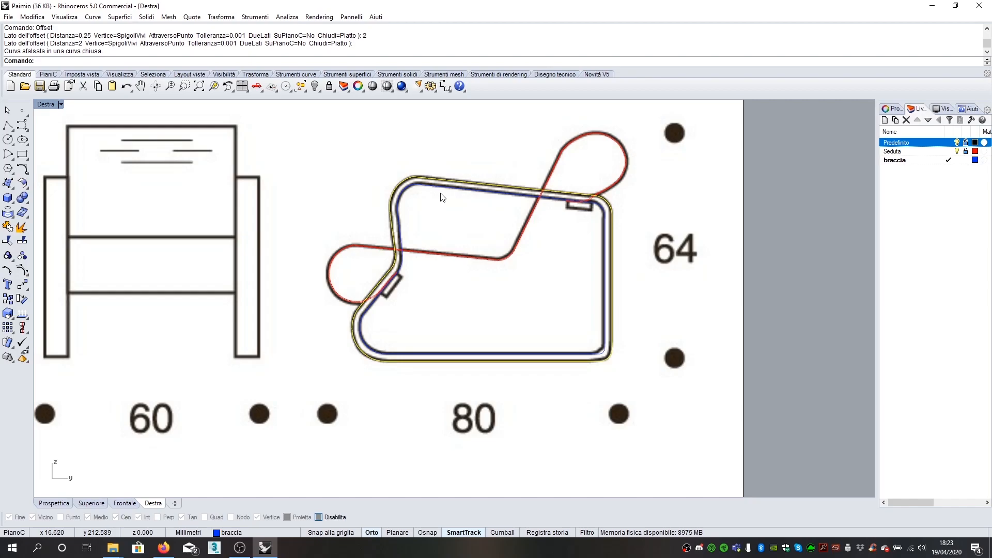
{"action": "key", "text": "Escape"}
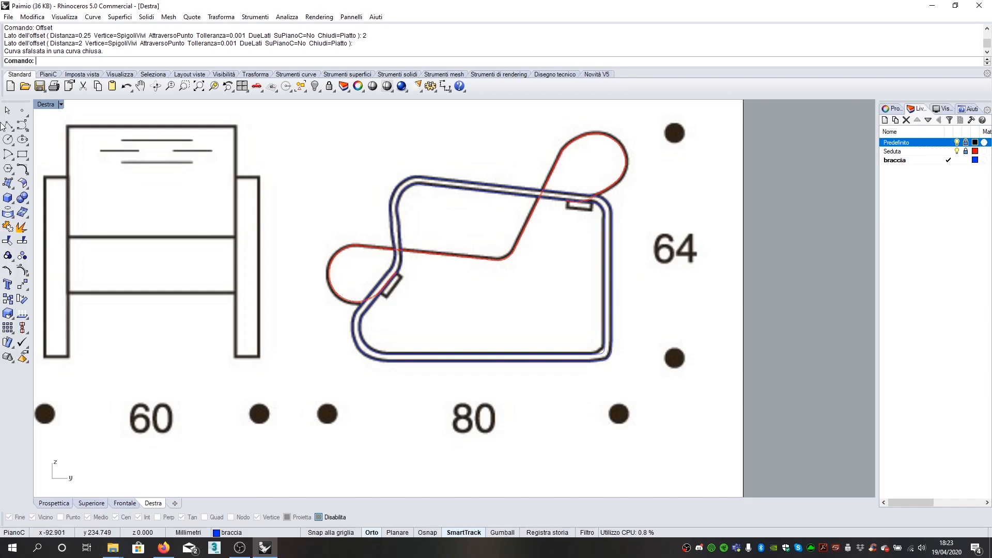
Step: Draw a rectangle about 6.6 mm wide over the drawn crossbar beneath the armrest's rear end
{"action": "left_click", "coordinate": [22, 153]}
{"action": "scroll", "coordinate": [594, 191], "scroll_direction": "up", "scroll_amount": 5}
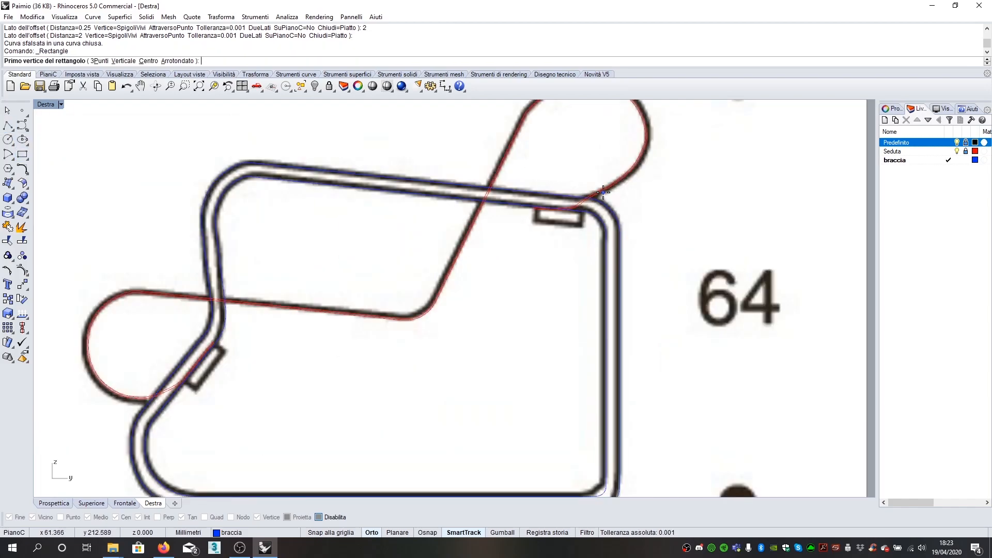
{"action": "left_click", "coordinate": [520, 214]}
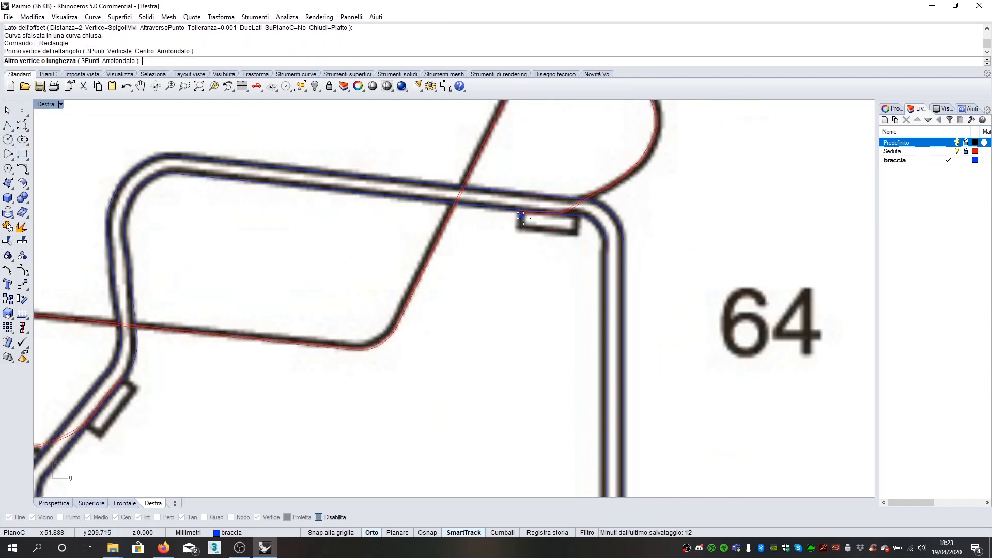
{"action": "left_click", "coordinate": [579, 228]}
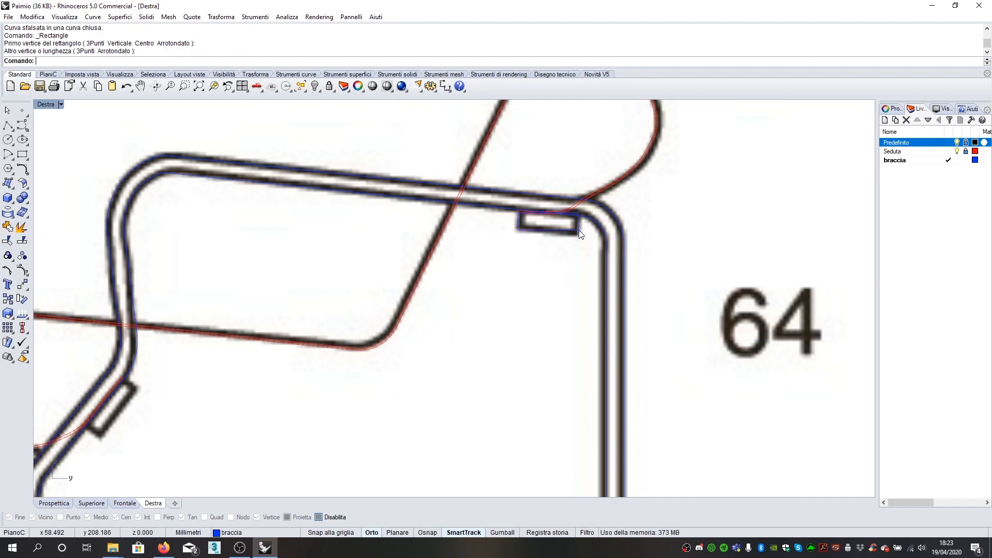
Step: Copy the rear crossbar rectangle to the lower end of the slanted front crossbar, with Ortho turned off
{"action": "left_click", "coordinate": [572, 232]}
{"action": "type", "text": "copia"}
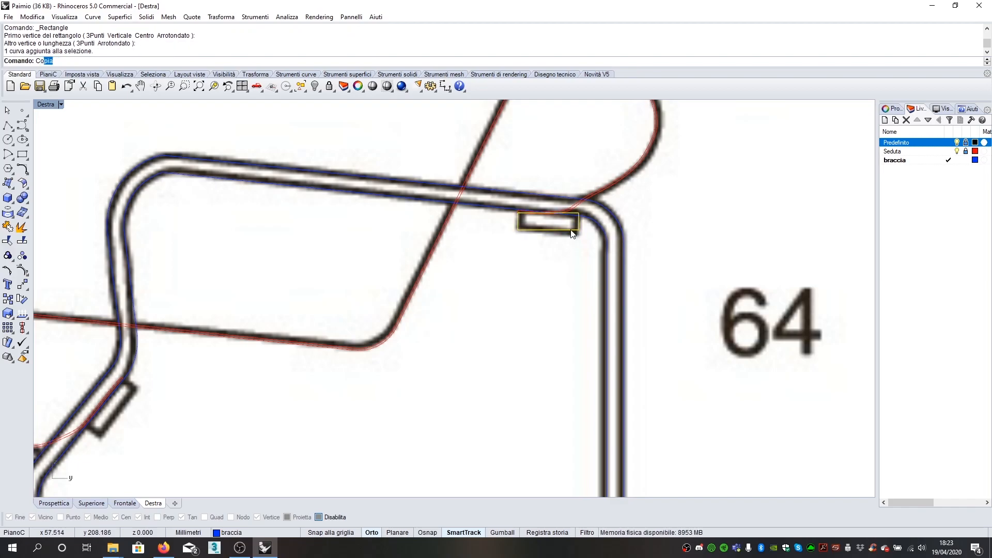
{"action": "key", "text": "Return"}
{"action": "left_click", "coordinate": [520, 225]}
{"action": "scroll", "coordinate": [443, 271], "scroll_direction": "down", "scroll_amount": 5}
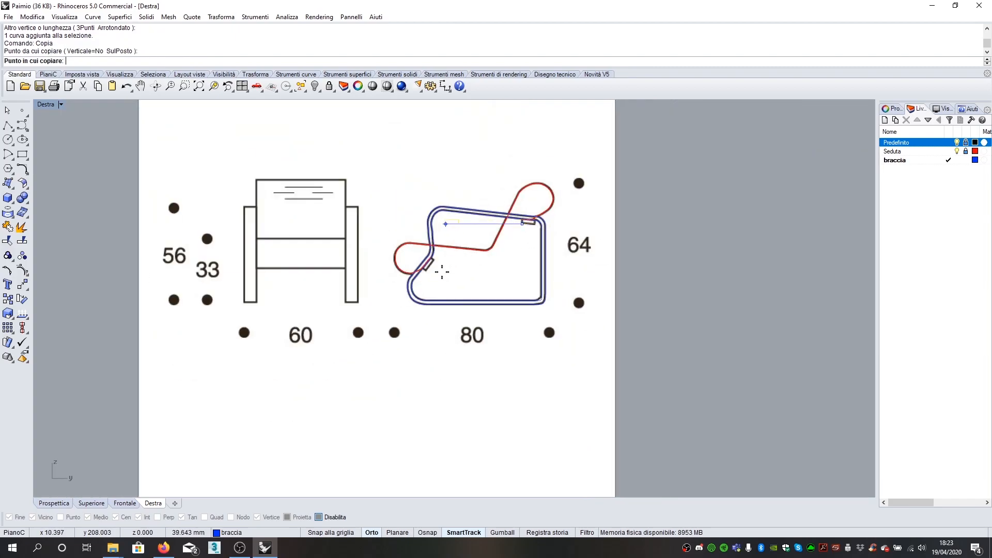
{"action": "scroll", "coordinate": [409, 261], "scroll_direction": "up", "scroll_amount": 3}
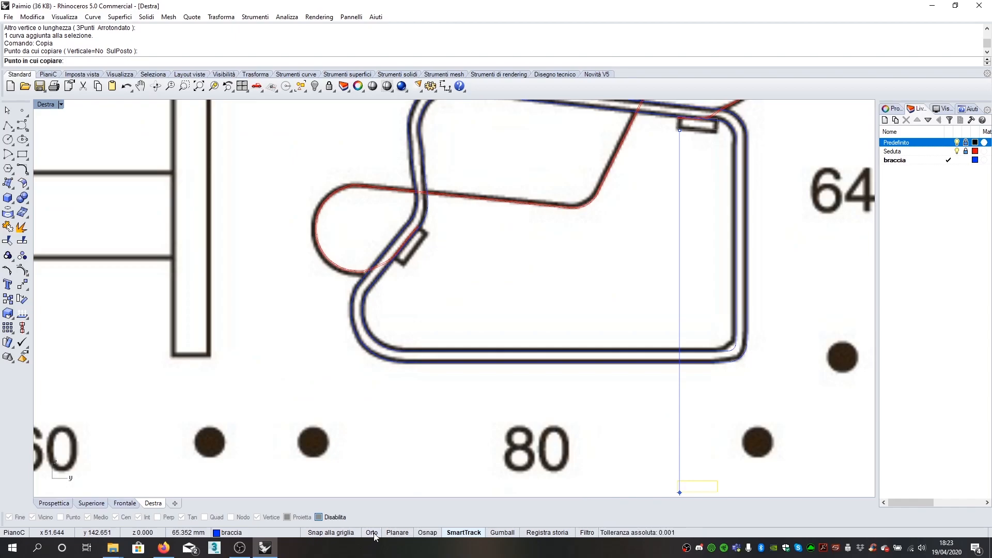
{"action": "left_click", "coordinate": [404, 264]}
{"action": "key", "text": "Return"}
Step: Rotate the copied rectangle about 53 degrees to match the front crossbar's slope and move it onto the drawn crossbar
{"action": "type", "text": "RuotaVista"}
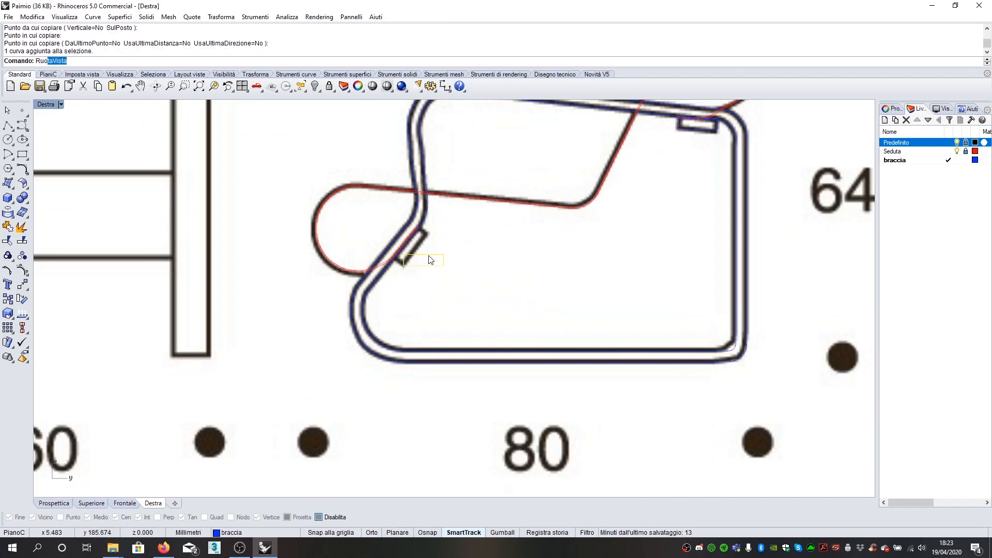
{"action": "left_click", "coordinate": [47, 70]}
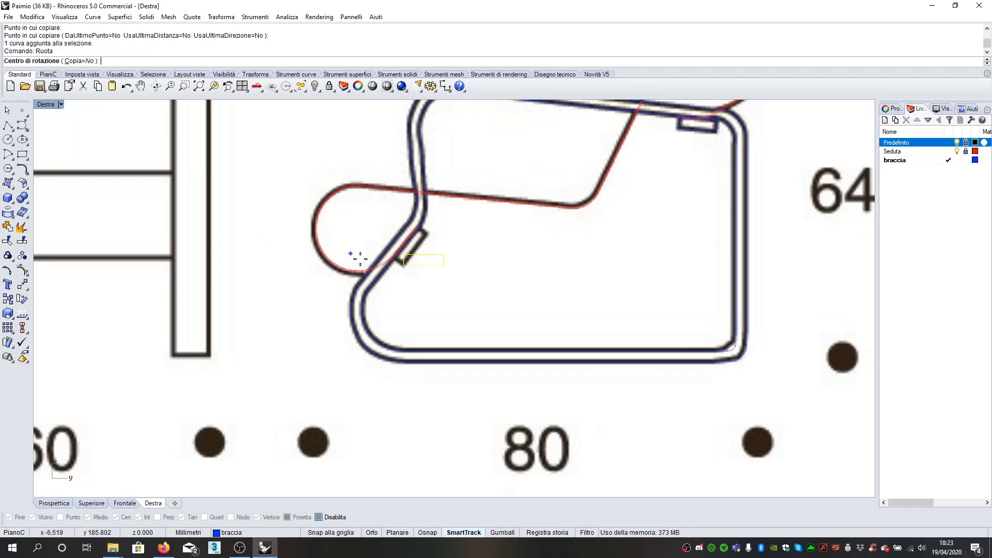
{"action": "left_click", "coordinate": [403, 256]}
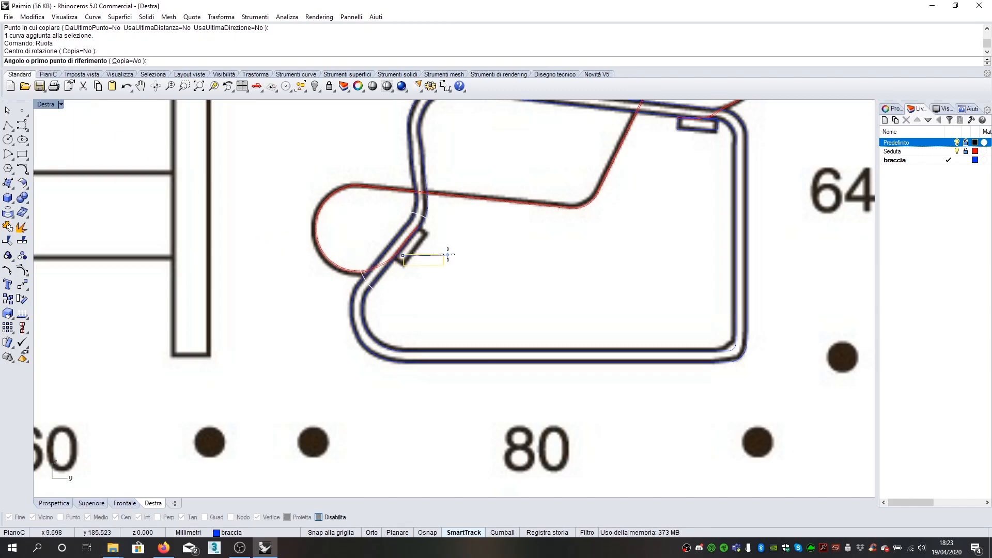
{"action": "left_click", "coordinate": [449, 254]}
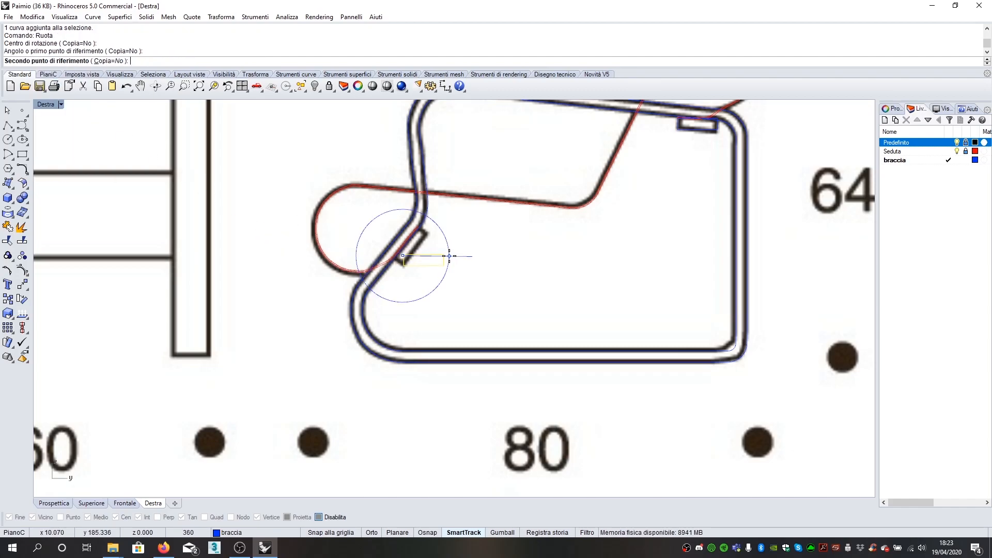
{"action": "left_click", "coordinate": [432, 219]}
{"action": "scroll", "coordinate": [413, 245], "scroll_direction": "up", "scroll_amount": 5}
{"action": "left_click_drag", "start_coordinate": [420, 248], "coordinate": [398, 264]}
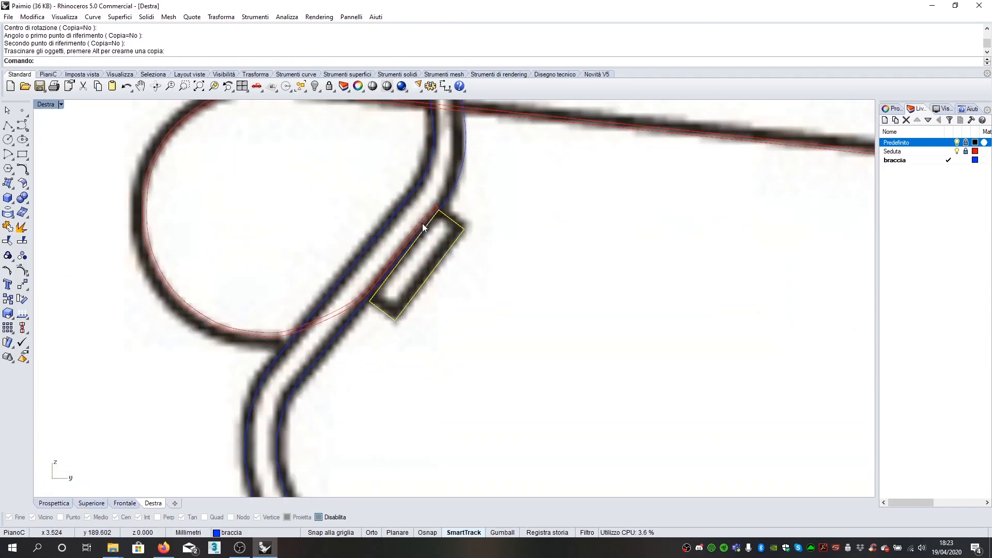
Step: Fine-tune the front rectangle's rotation about its upper corner so its long side follows the arm frame's slanted inner edge
{"action": "key", "text": "Return"}
{"action": "left_click", "coordinate": [438, 210]}
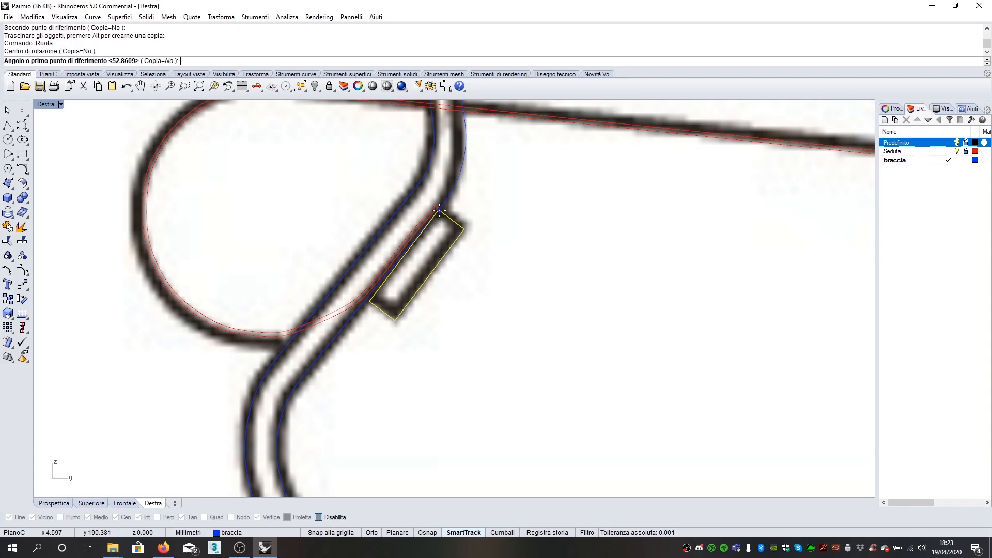
{"action": "left_click", "coordinate": [369, 301]}
{"action": "left_click", "coordinate": [382, 277]}
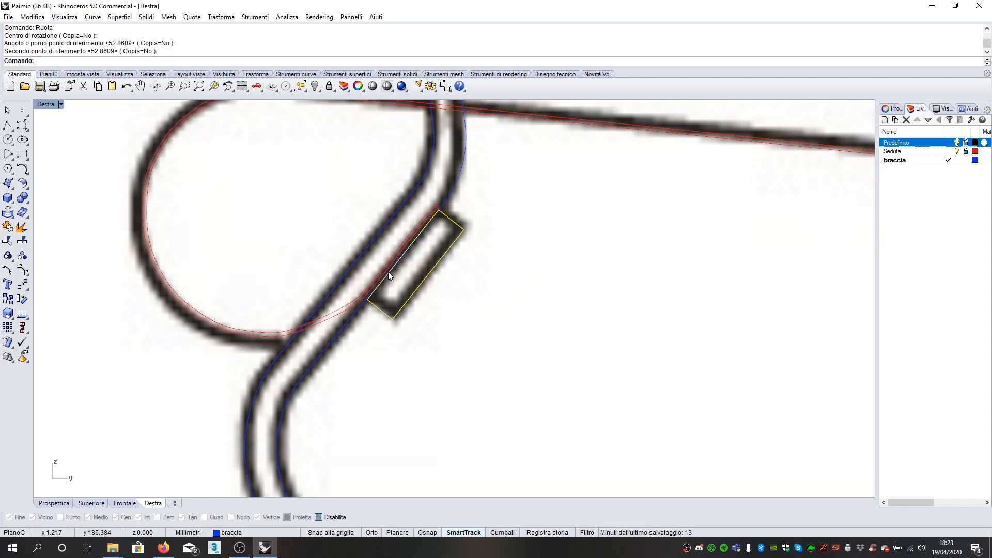
Step: Unlock the Seduta layer and extrude the closed seat profile 46 mm as a solid
{"action": "scroll", "coordinate": [409, 243], "scroll_direction": "down", "scroll_amount": 4}
{"action": "scroll", "coordinate": [409, 243], "scroll_direction": "down", "scroll_amount": 3}
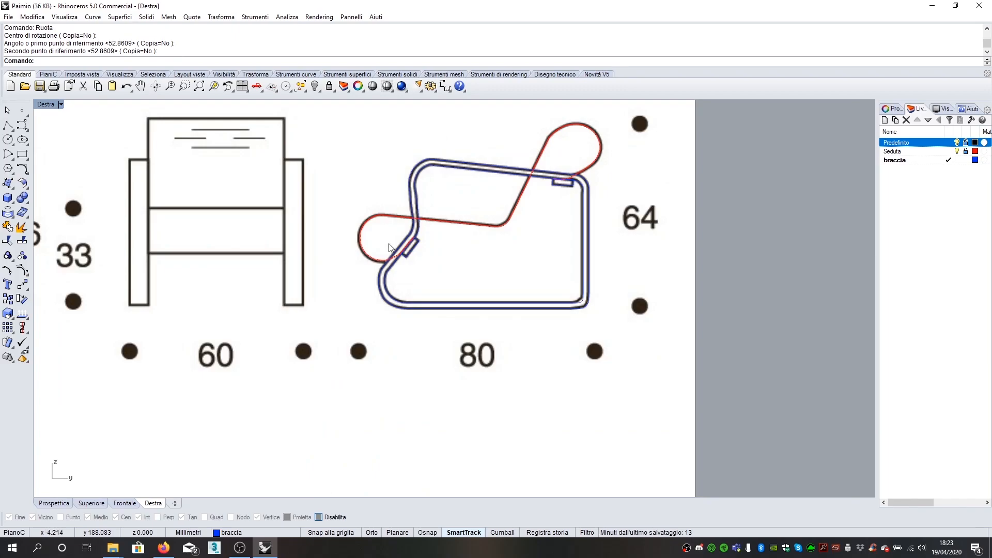
{"action": "double_click", "coordinate": [45, 105]}
{"action": "scroll", "coordinate": [472, 240], "scroll_direction": "down", "scroll_amount": 5}
{"action": "scroll", "coordinate": [627, 196], "scroll_direction": "down", "scroll_amount": 12}
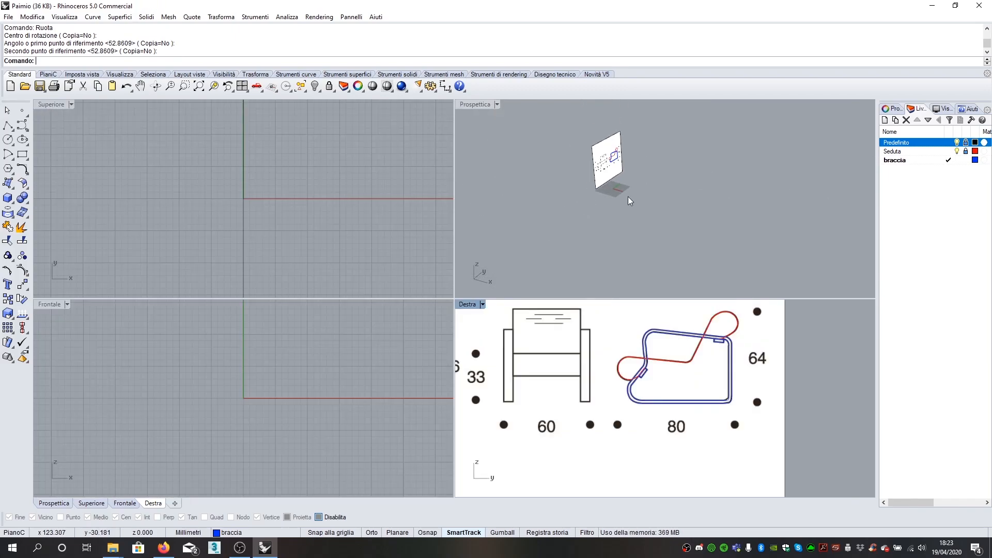
{"action": "scroll", "coordinate": [599, 130], "scroll_direction": "up", "scroll_amount": 6}
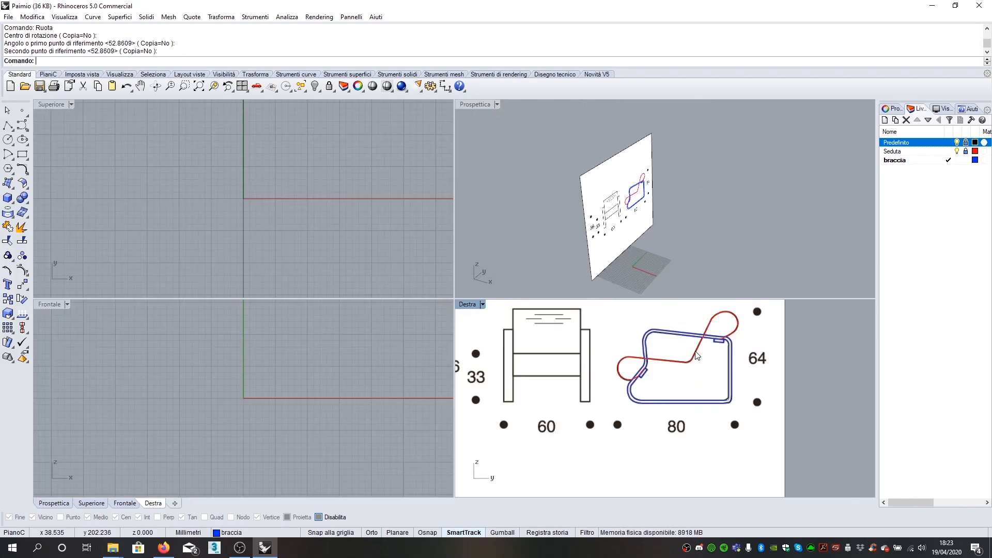
{"action": "left_click", "coordinate": [966, 153]}
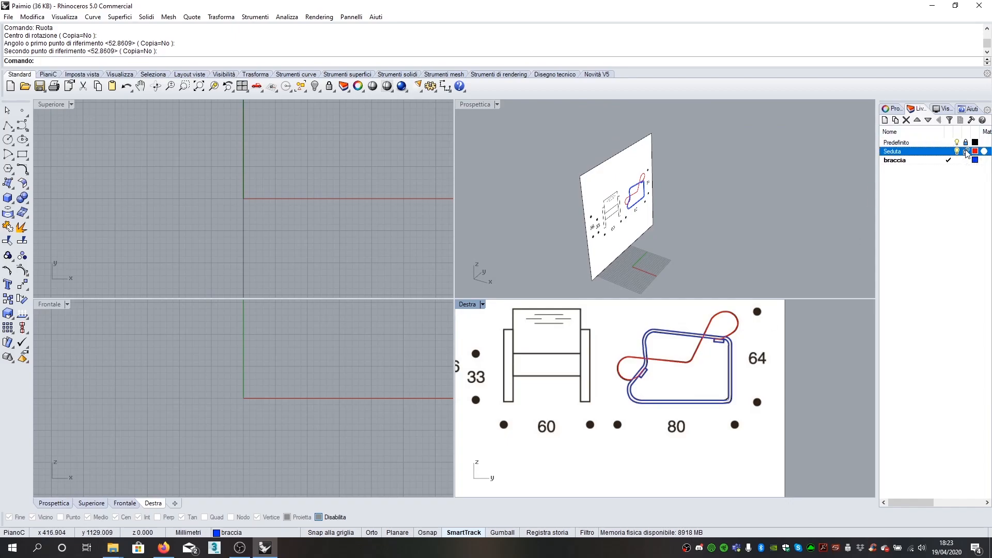
{"action": "left_click", "coordinate": [715, 323]}
{"action": "type", "text": "EstrudiCrv"}
{"action": "key", "text": "Return"}
{"action": "type", "text": "46"}
{"action": "key", "text": "Return"}
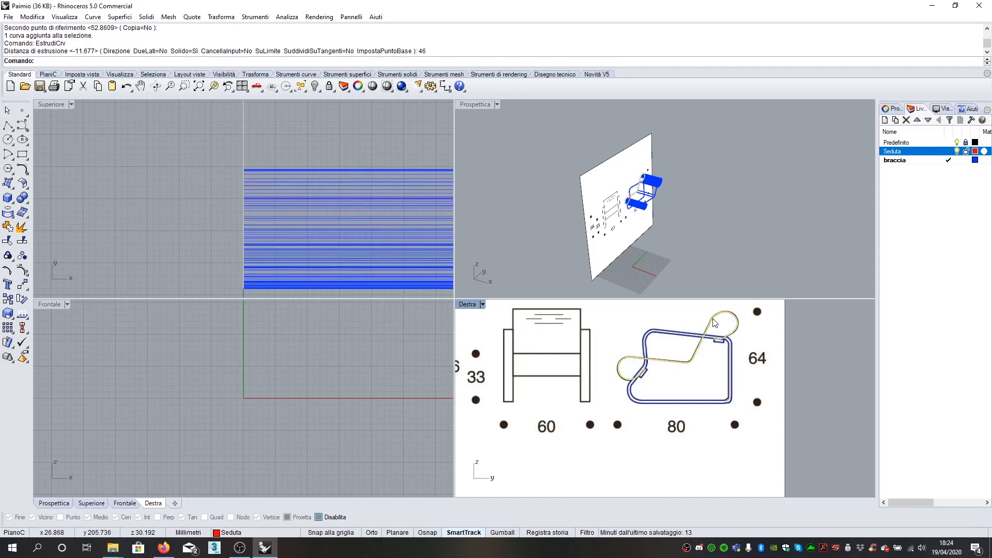
Step: Extrude the inner and outer arm frame curves together as a solid, outward from the seat's side
{"action": "left_click", "coordinate": [674, 334]}
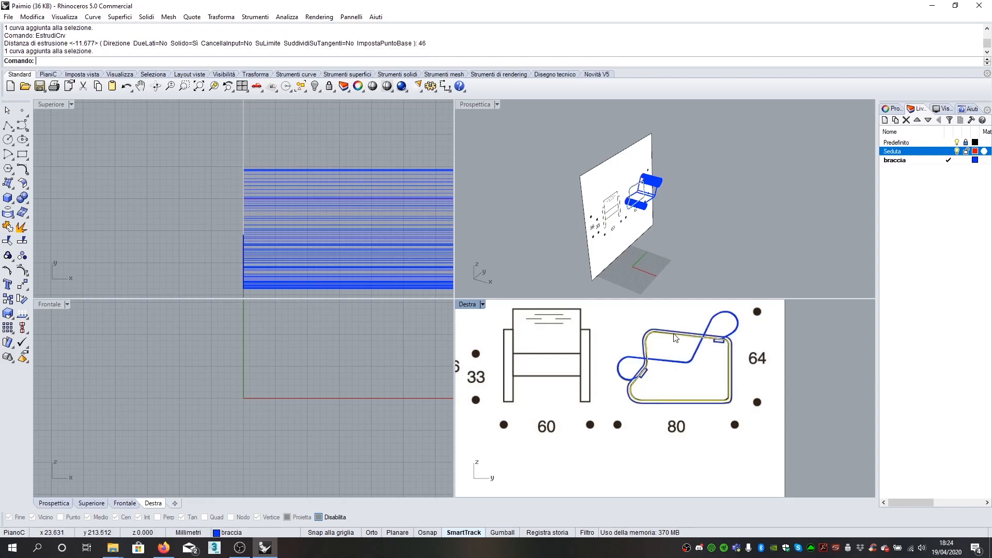
{"action": "left_click_drag", "start_coordinate": [675, 344], "coordinate": [662, 325]}
{"action": "right_click", "coordinate": [662, 324]}
Step: Mirror a copy of the extruded arm frame to the seat's opposite side about a vertical axis through the seat's midpoint
{"action": "scroll", "coordinate": [338, 373], "scroll_direction": "down", "scroll_amount": 12}
{"action": "scroll", "coordinate": [338, 373], "scroll_direction": "down", "scroll_amount": 6}
{"action": "scroll", "coordinate": [245, 188], "scroll_direction": "down", "scroll_amount": 8}
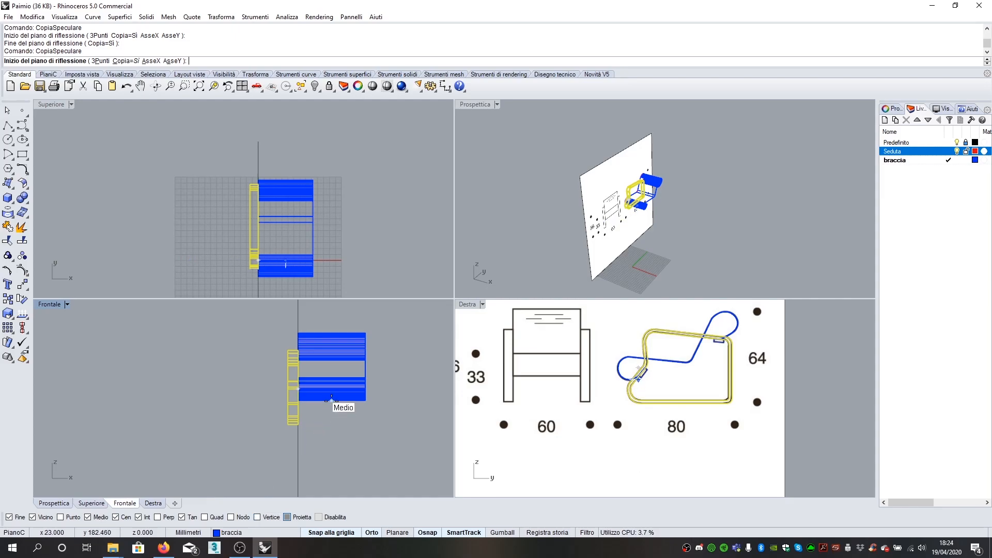
{"action": "left_click", "coordinate": [331, 398]}
{"action": "left_click", "coordinate": [331, 432]}
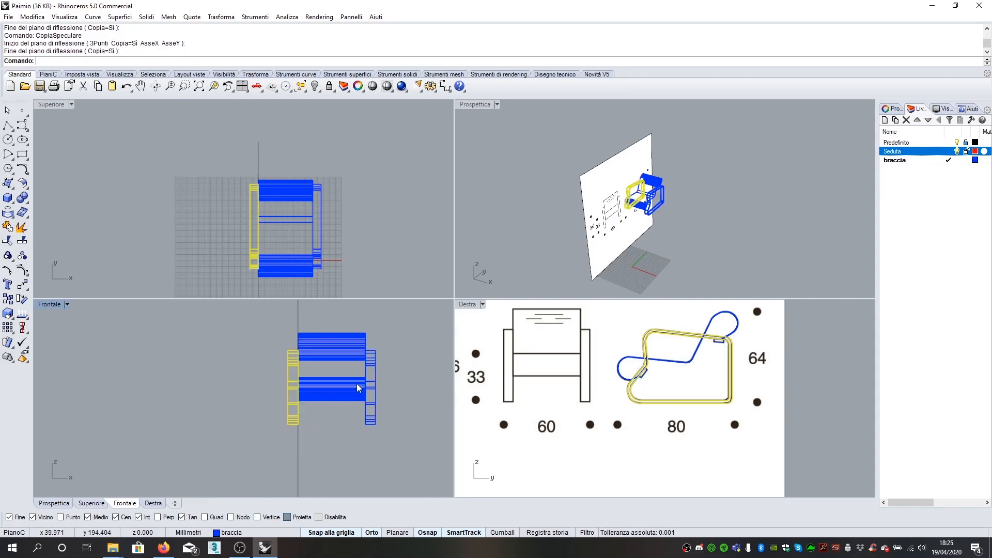
{"action": "key", "text": "Escape"}
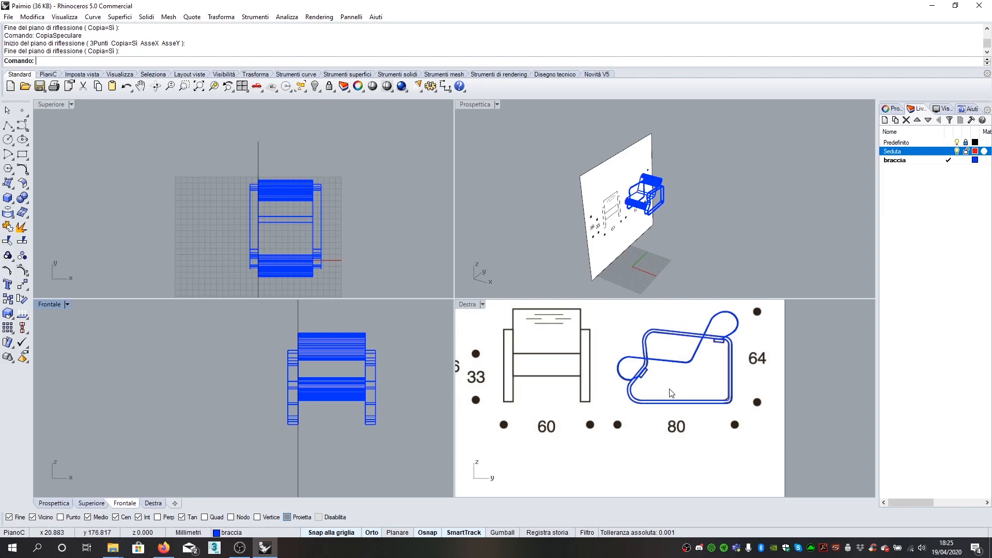
Step: Extrude both small rectangles on the arm frame together as solids, ending at the outer side of the arm frame
{"action": "left_click", "coordinate": [645, 379]}
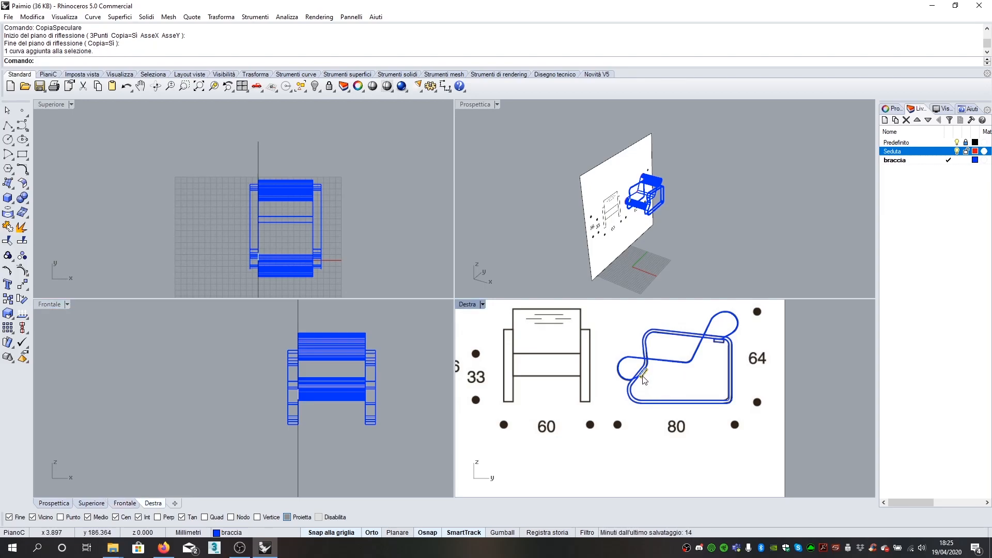
{"action": "left_click", "coordinate": [720, 343]}
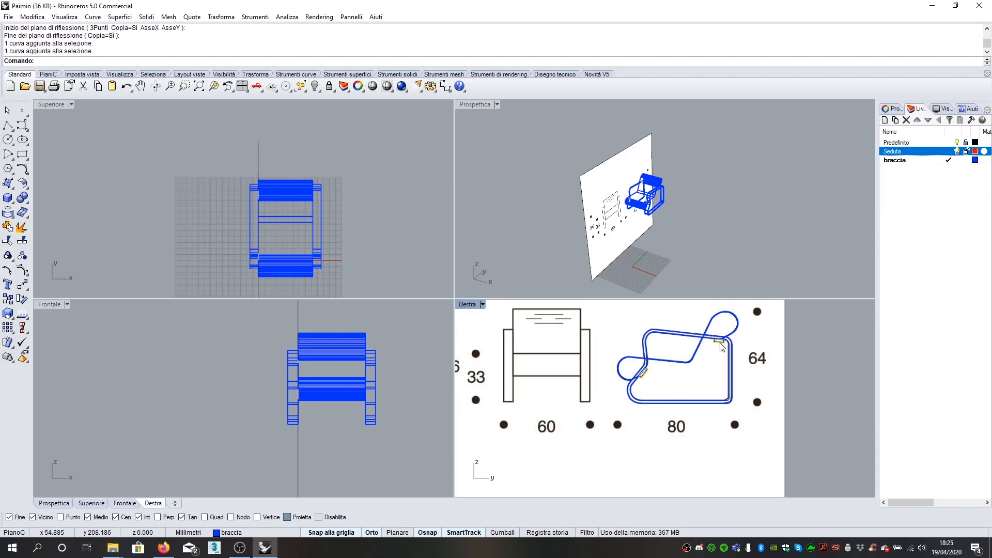
{"action": "type", "text": "Es"}
{"action": "key", "text": "Return"}
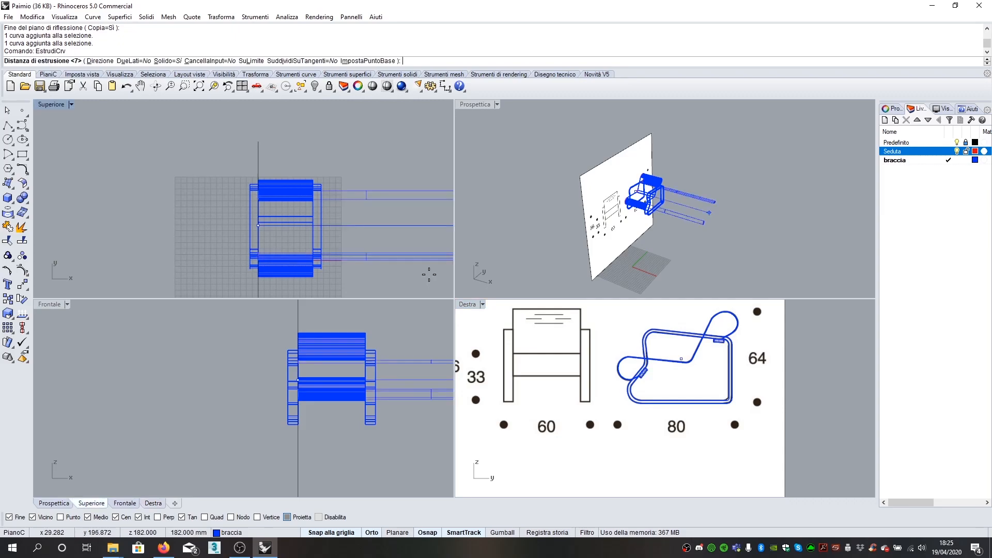
{"action": "left_click", "coordinate": [321, 201]}
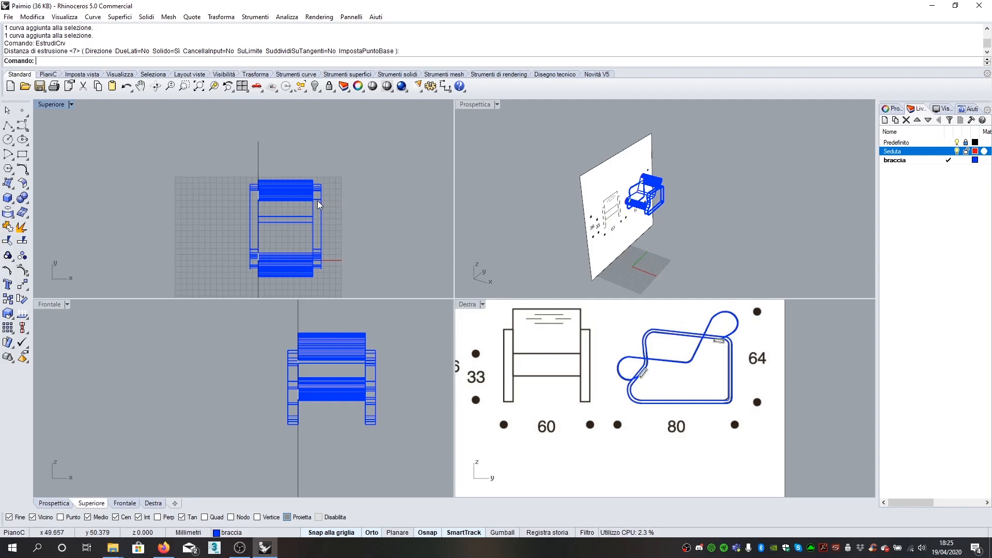
{"action": "left_click", "coordinate": [317, 201]}
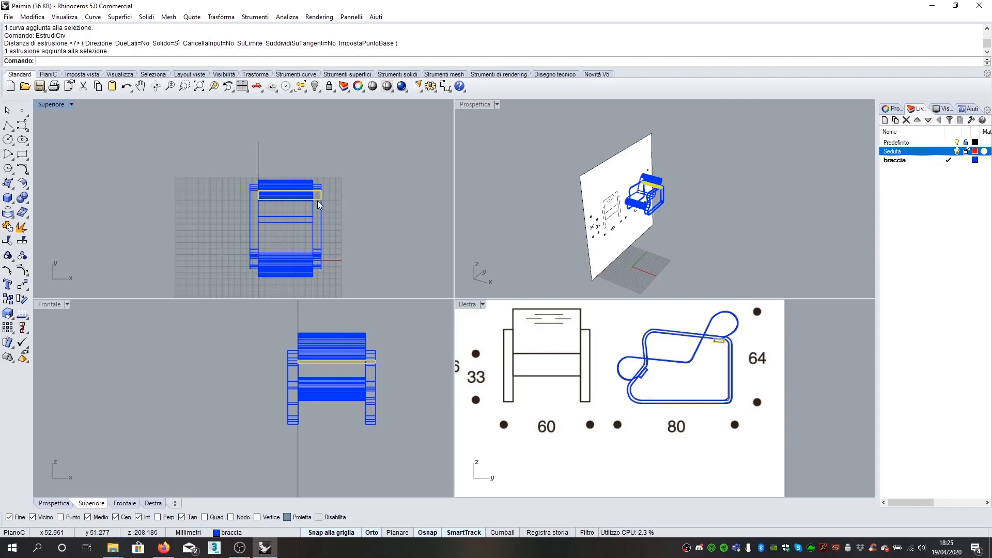
{"action": "left_click", "coordinate": [317, 247], "text": "shift"}
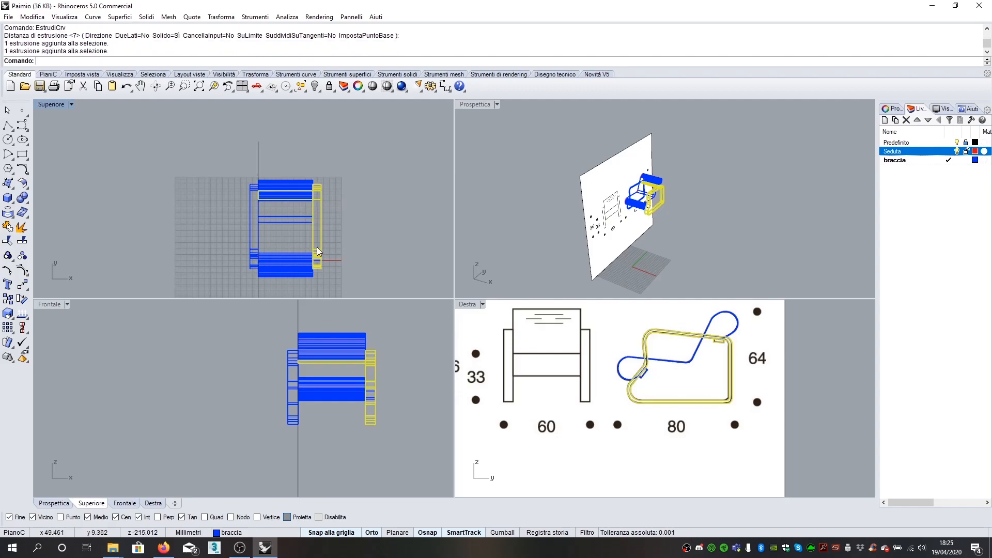
{"action": "left_click", "coordinate": [329, 248]}
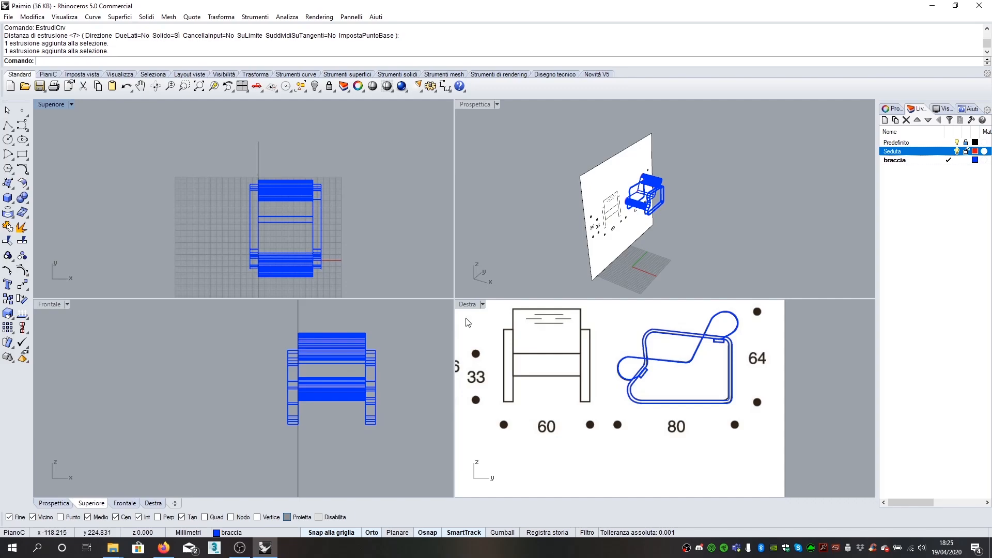
Step: Stretch the two crossbar solids in one direction with Scale1D so they reach the outer side of the opposite arm frame
{"action": "left_click", "coordinate": [716, 345]}
{"action": "left_click", "coordinate": [744, 372]}
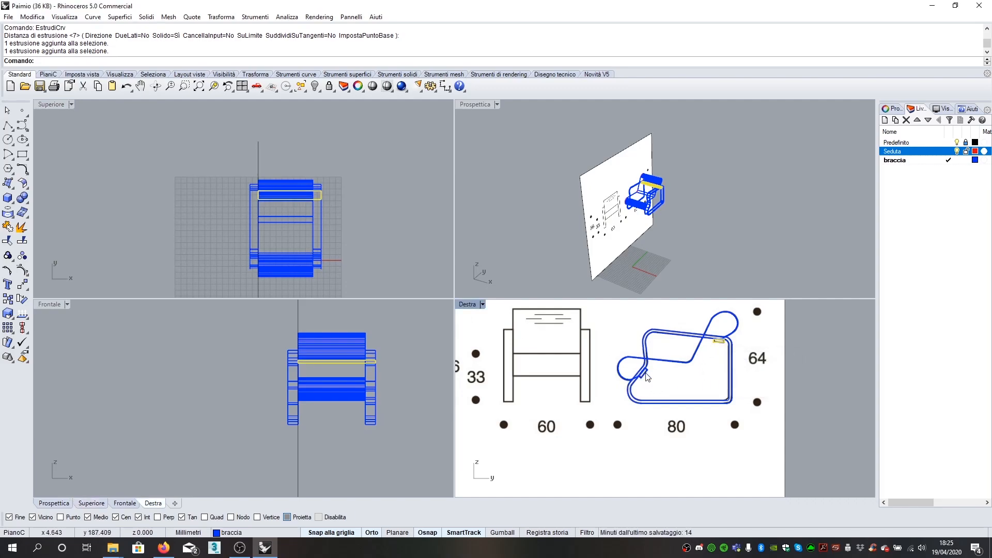
{"action": "left_click", "coordinate": [645, 376], "text": "shift"}
{"action": "left_click", "coordinate": [681, 409]}
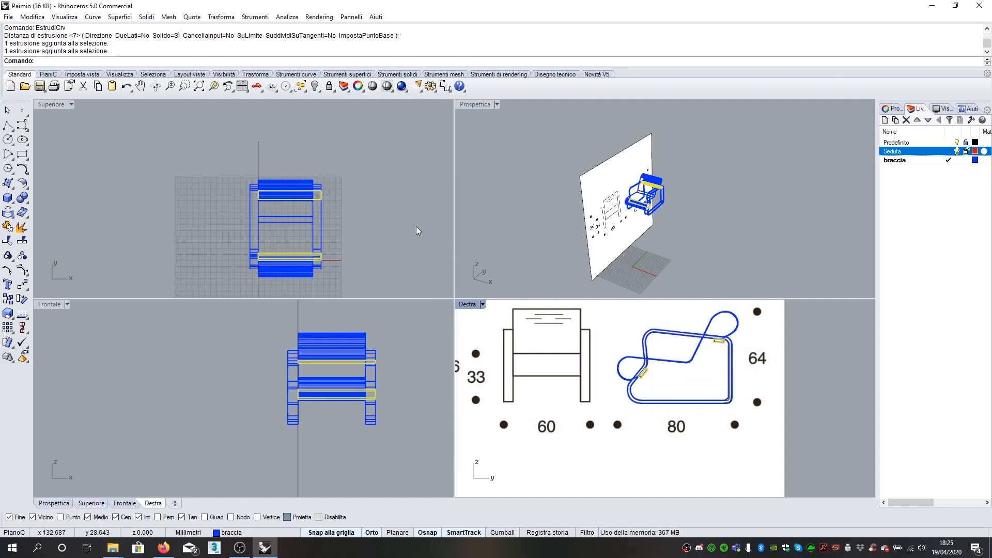
{"action": "type", "text": "Scala1D"}
{"action": "key", "text": "Return"}
{"action": "scroll", "coordinate": [387, 385], "scroll_direction": "up", "scroll_amount": 3}
{"action": "left_click", "coordinate": [387, 385]}
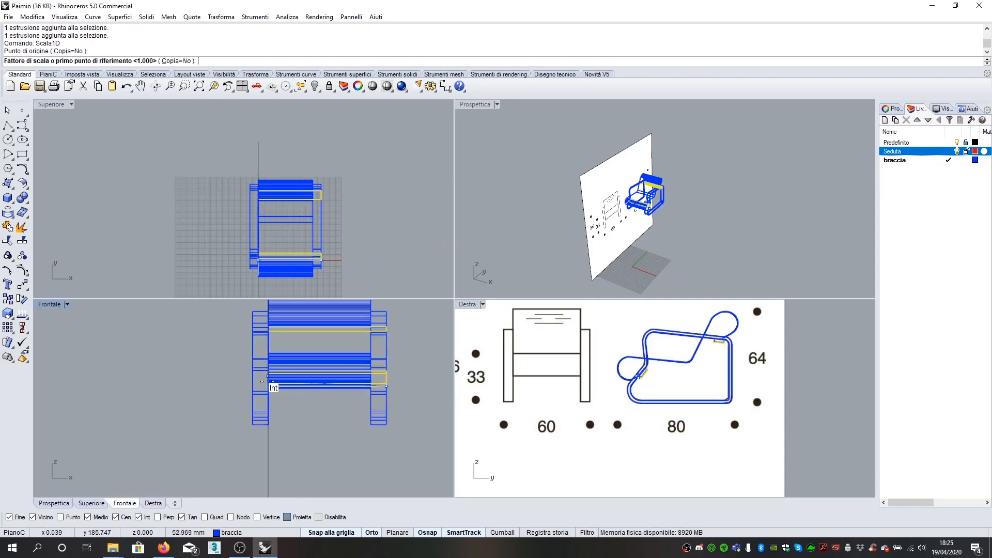
{"action": "left_click", "coordinate": [268, 386]}
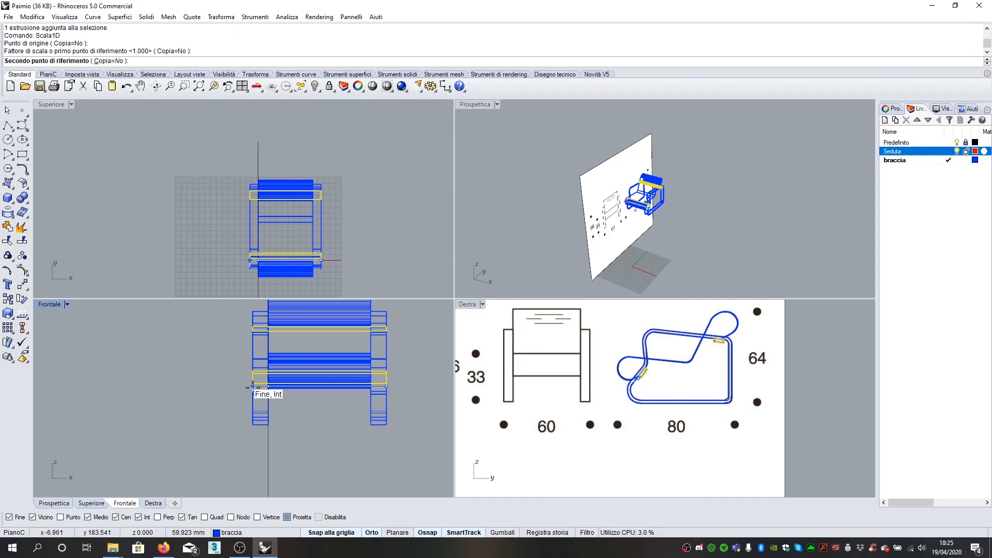
{"action": "left_click", "coordinate": [252, 386]}
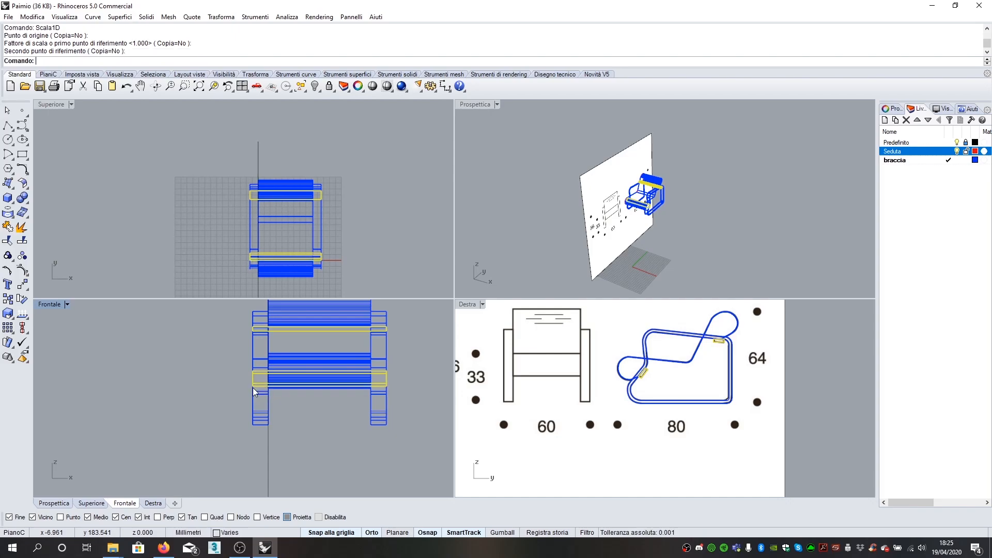
{"action": "key", "text": "Escape"}
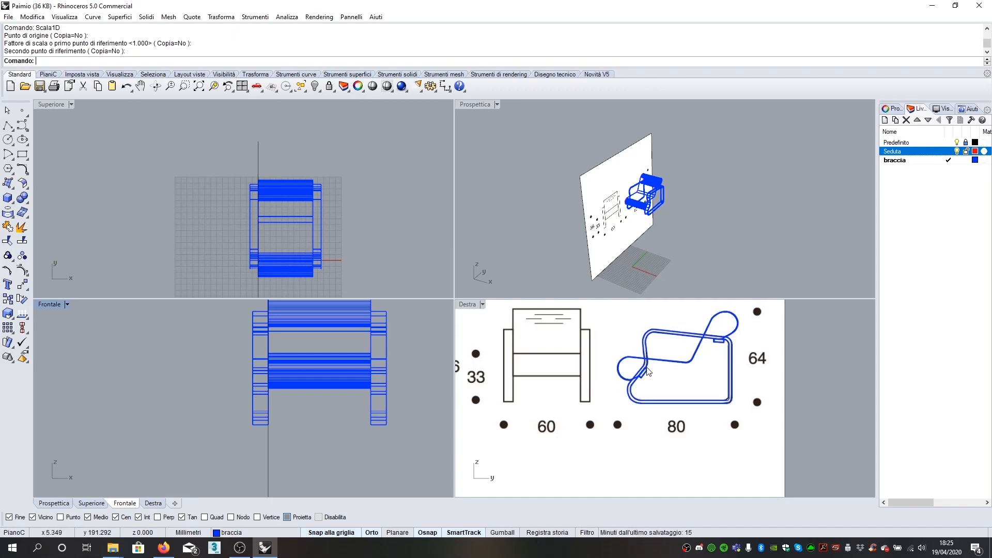
Step: Draw a closed rectangular polyline 7 mm high below the seat in the front view, spanning between the inner sides of both arm frames
{"action": "scroll", "coordinate": [625, 350], "scroll_direction": "down", "scroll_amount": 3}
{"action": "scroll", "coordinate": [603, 329], "scroll_direction": "up", "scroll_amount": 3}
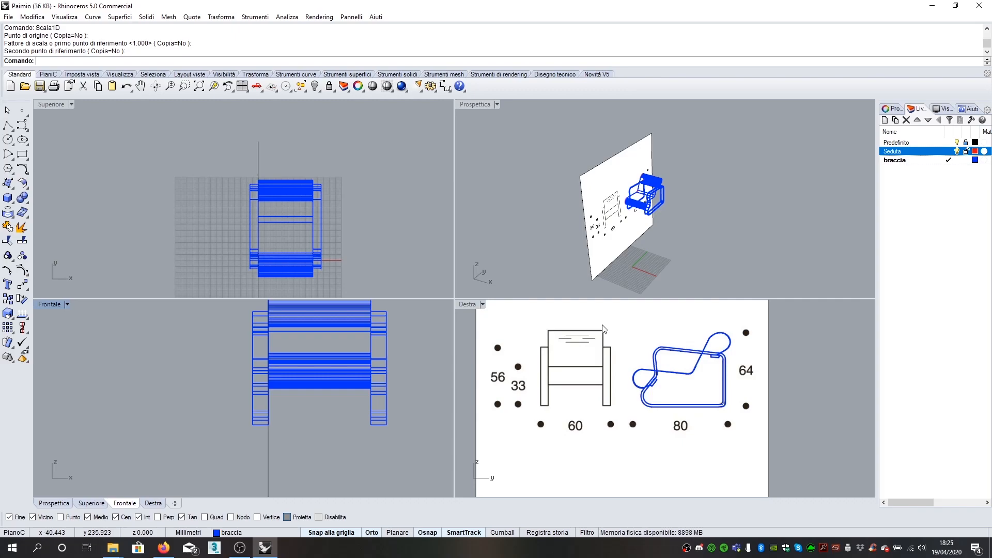
{"action": "left_click", "coordinate": [7, 125]}
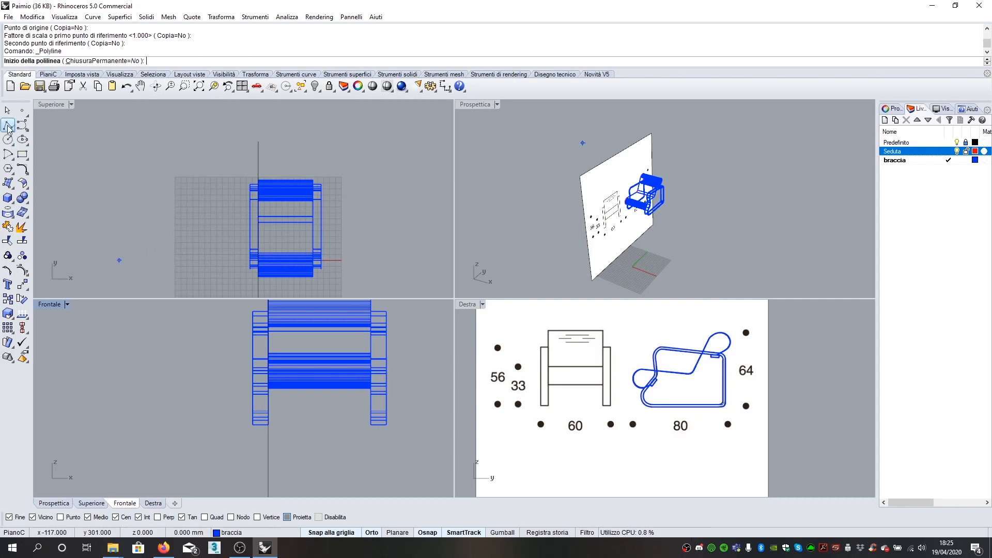
{"action": "scroll", "coordinate": [258, 418], "scroll_direction": "up", "scroll_amount": 4}
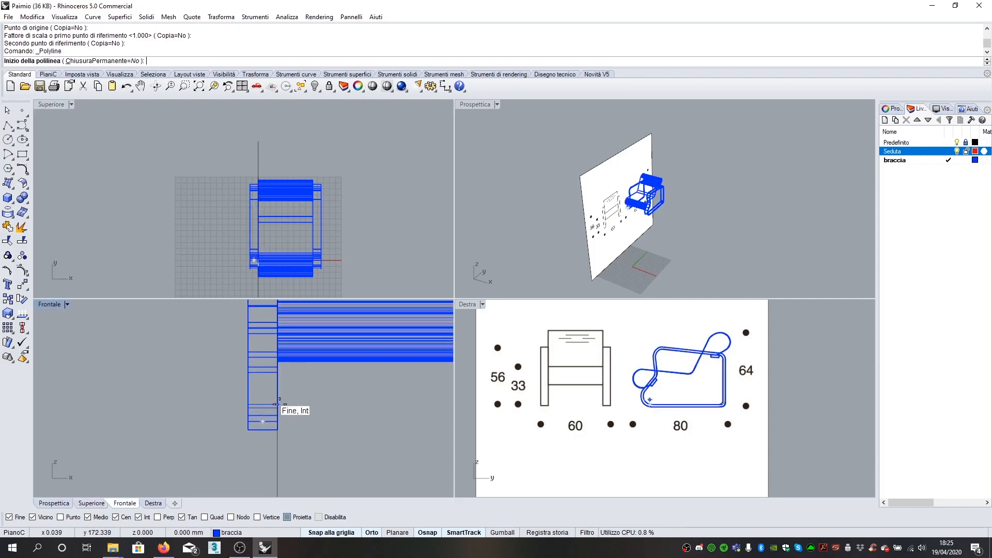
{"action": "left_click", "coordinate": [277, 404]}
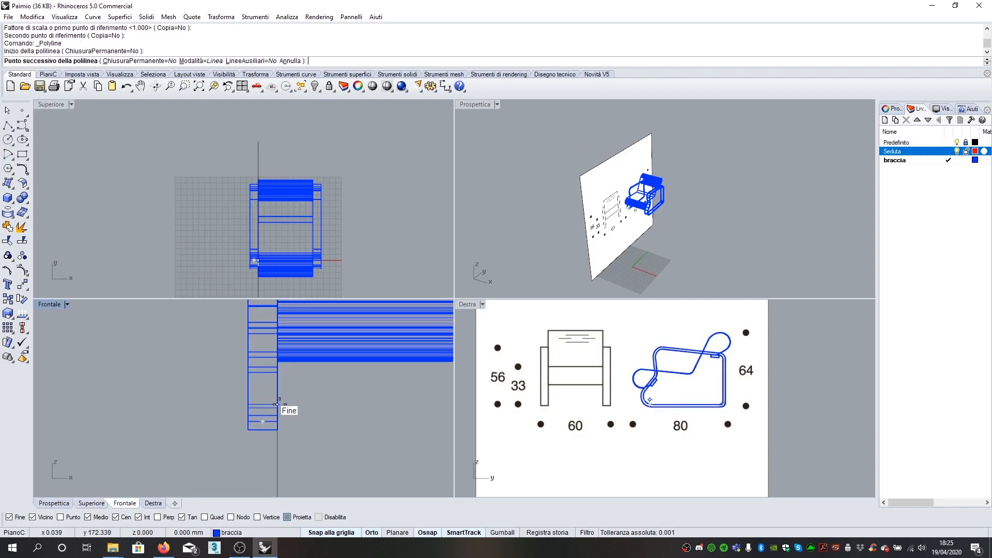
{"action": "scroll", "coordinate": [277, 404], "scroll_direction": "down", "scroll_amount": 3}
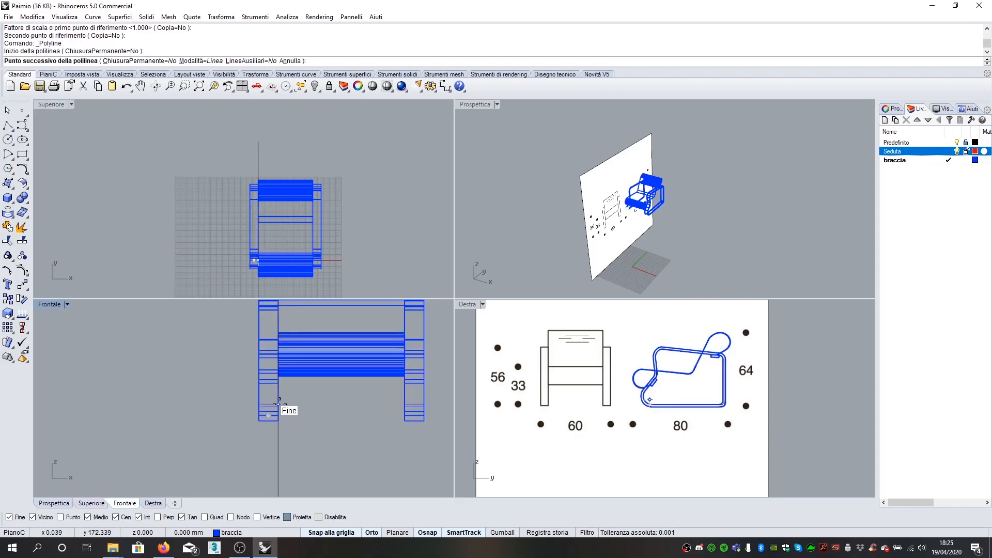
{"action": "left_click", "coordinate": [404, 404]}
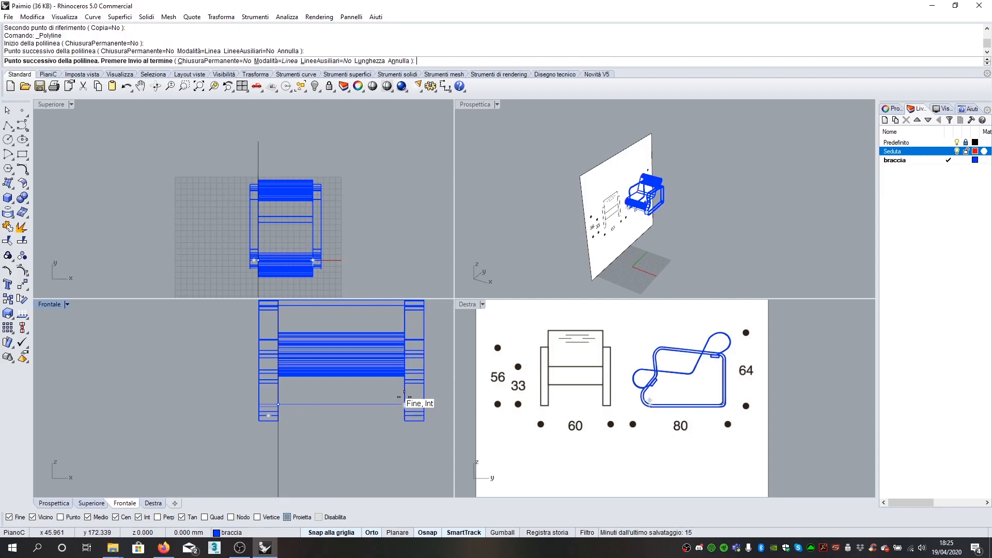
{"action": "type", "text": "7"}
{"action": "key", "text": "Return"}
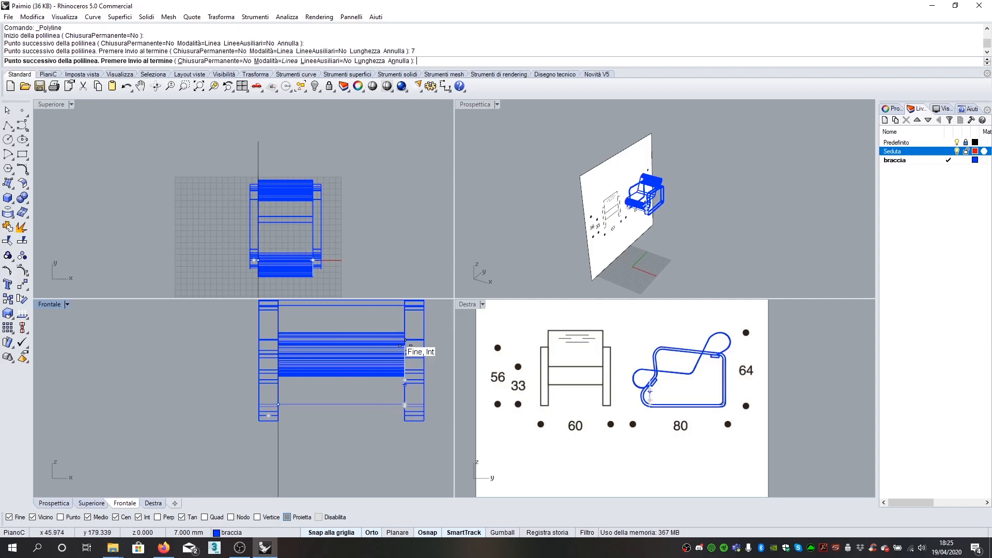
{"action": "left_click", "coordinate": [410, 345]}
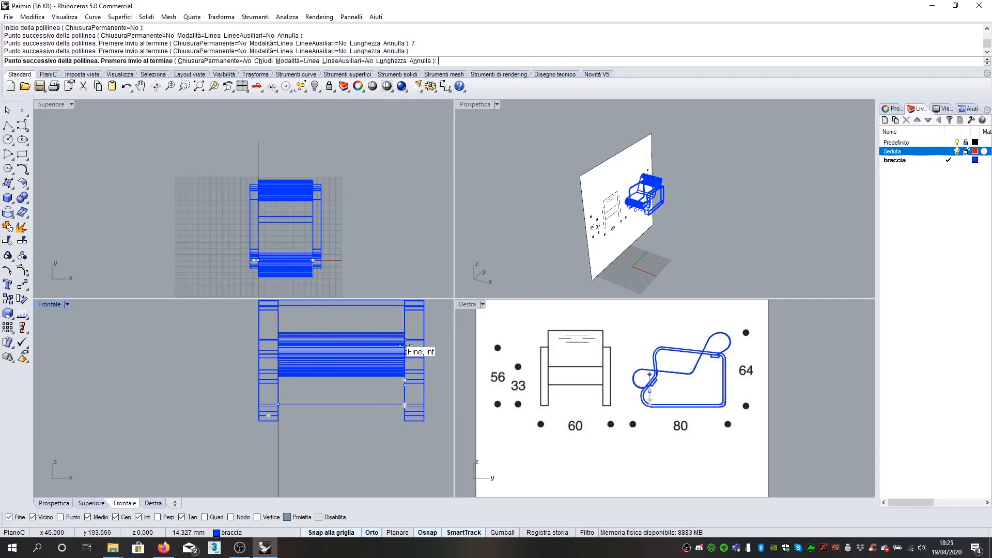
{"action": "left_click", "coordinate": [279, 384]}
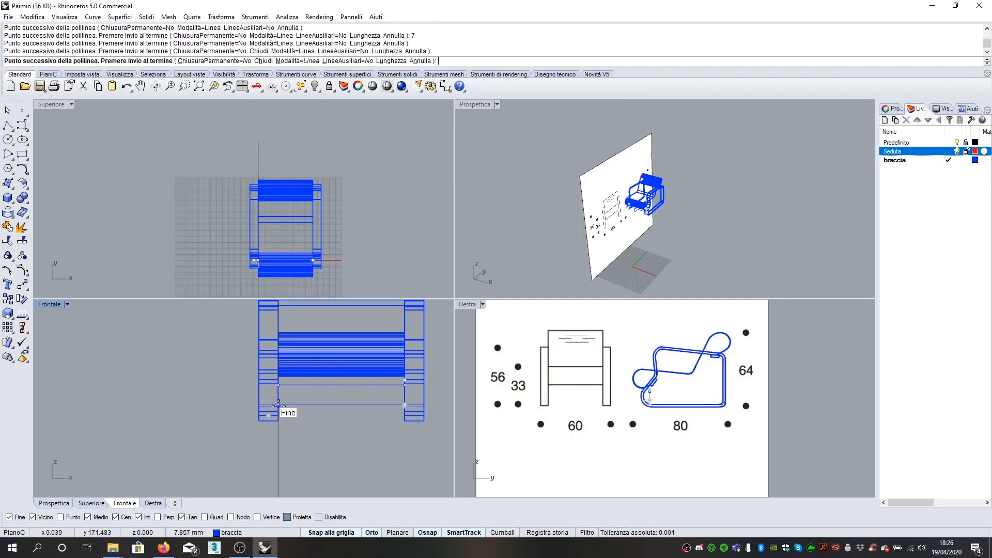
{"action": "key", "text": "Return"}
Step: Extrude the rectangle 2 mm as a solid and move it onto the rear vertical part of the arm frame in the side view
{"action": "left_click", "coordinate": [302, 405]}
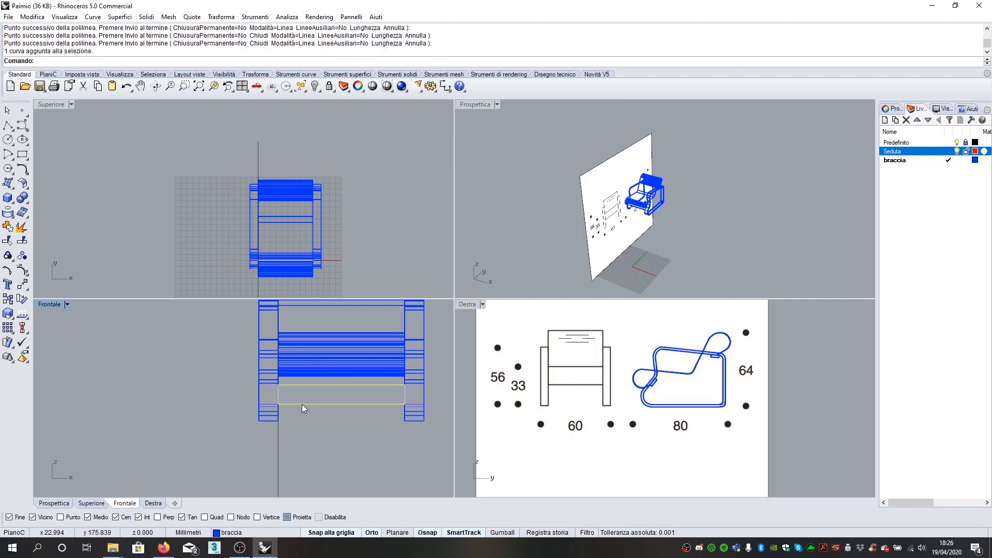
{"action": "type", "text": "EstrudiCrv"}
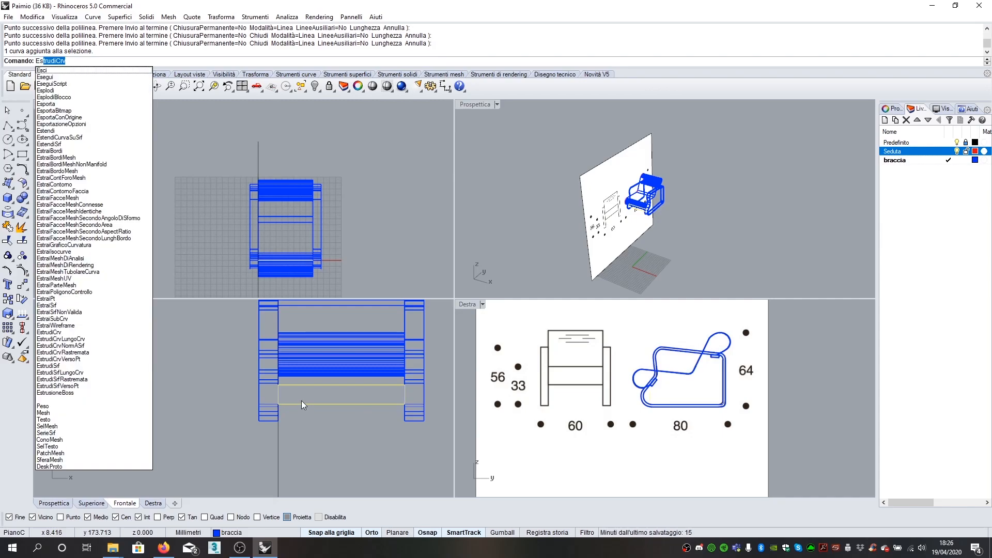
{"action": "key", "text": "Return"}
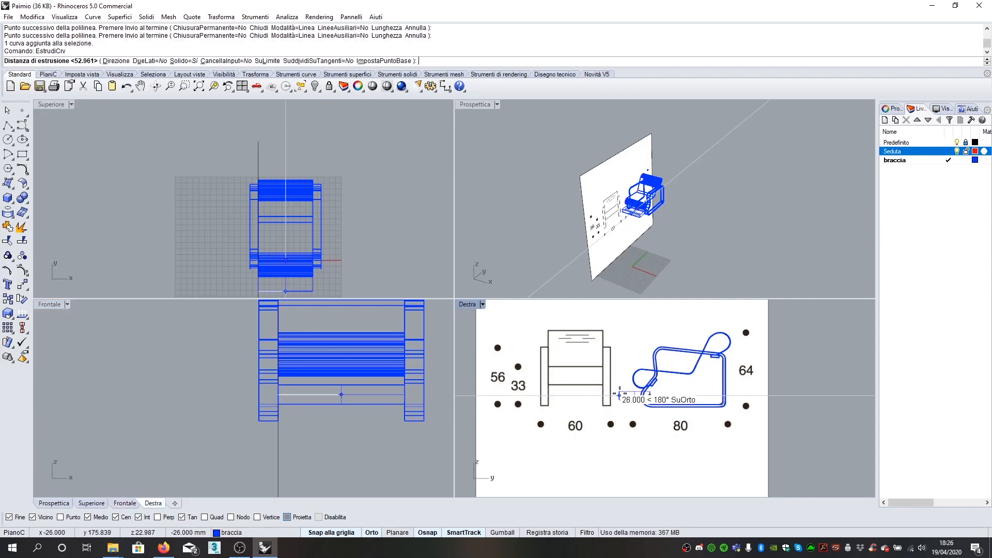
{"action": "type", "text": "2"}
{"action": "key", "text": "Return"}
{"action": "scroll", "coordinate": [649, 401], "scroll_direction": "up", "scroll_amount": 4}
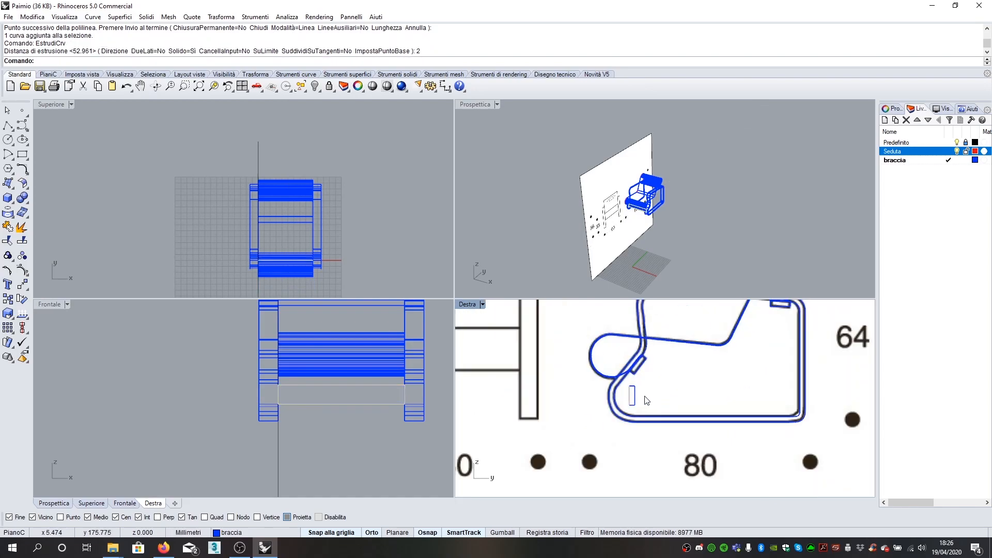
{"action": "left_click_drag", "start_coordinate": [635, 395], "coordinate": [805, 370]}
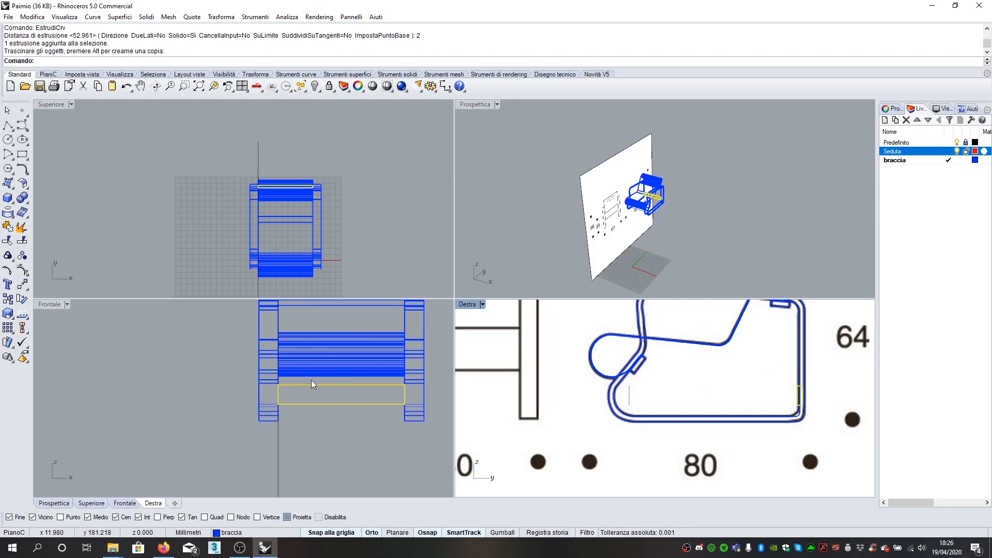
Step: Draw a guide polyline rising 20 mm from the arm frame's lower outer corner, then running horizontally past the opposite arm in the front view
{"action": "left_click", "coordinate": [8, 125]}
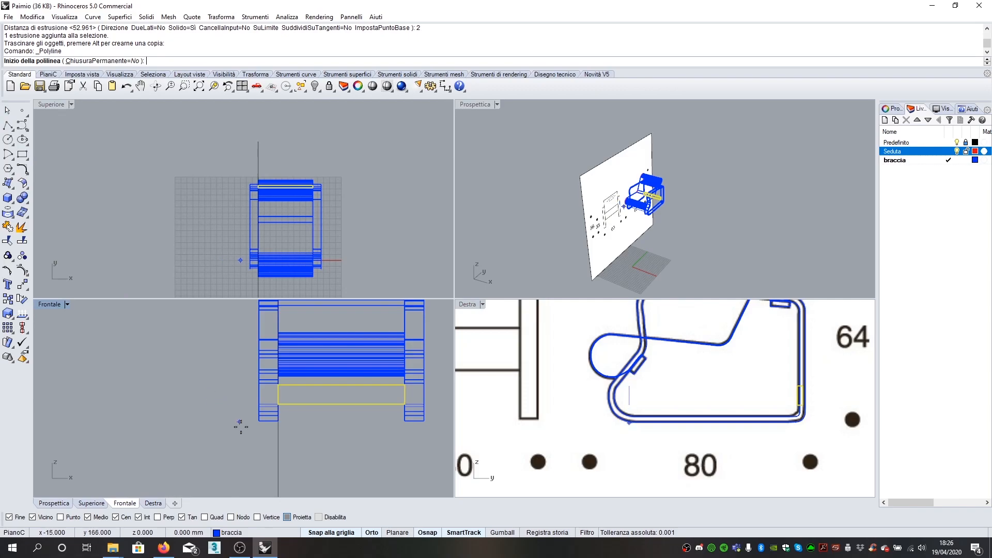
{"action": "left_click", "coordinate": [260, 420]}
{"action": "type", "text": "20"}
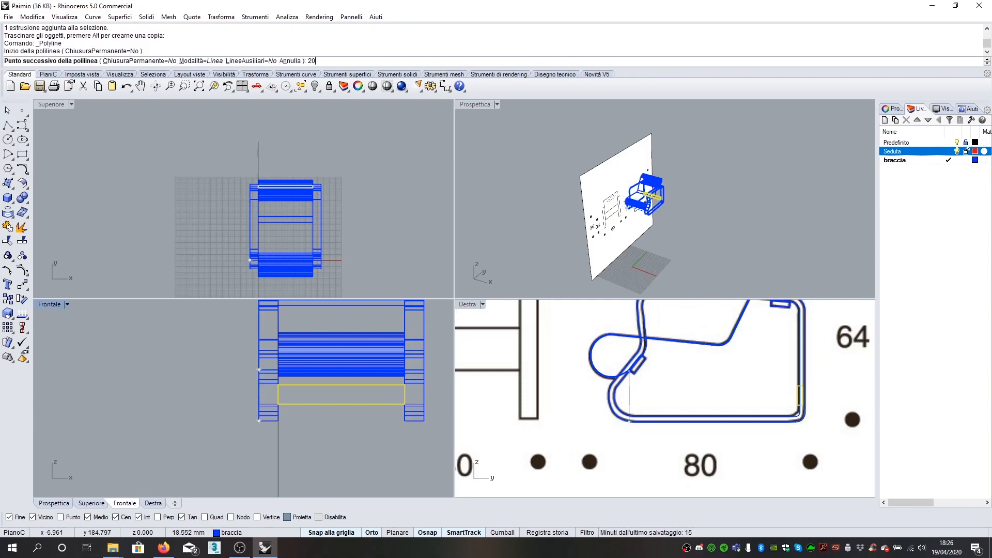
{"action": "key", "text": "Return"}
{"action": "left_click", "coordinate": [238, 358]}
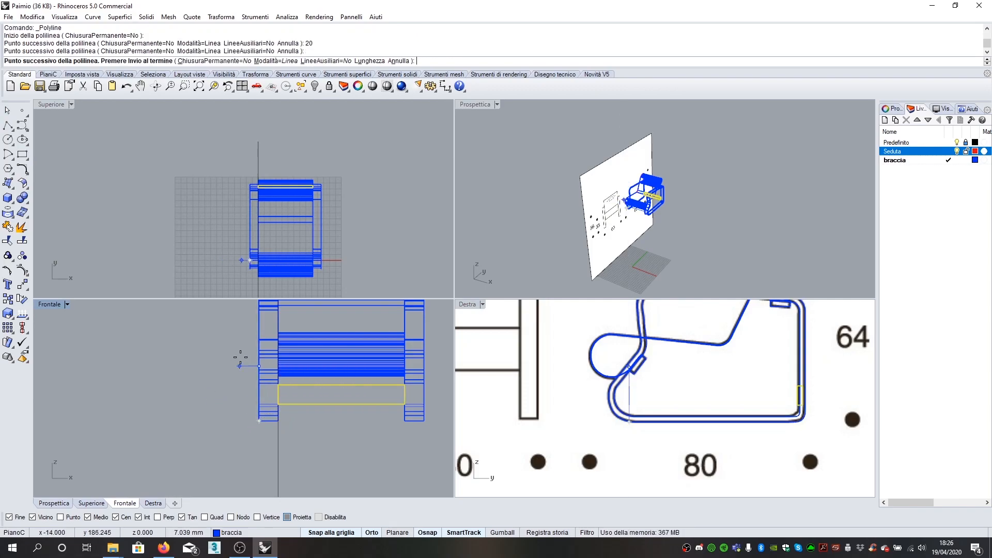
{"action": "scroll", "coordinate": [243, 355], "scroll_direction": "down", "scroll_amount": 2}
{"action": "left_click", "coordinate": [400, 355]}
{"action": "key", "text": "Return"}
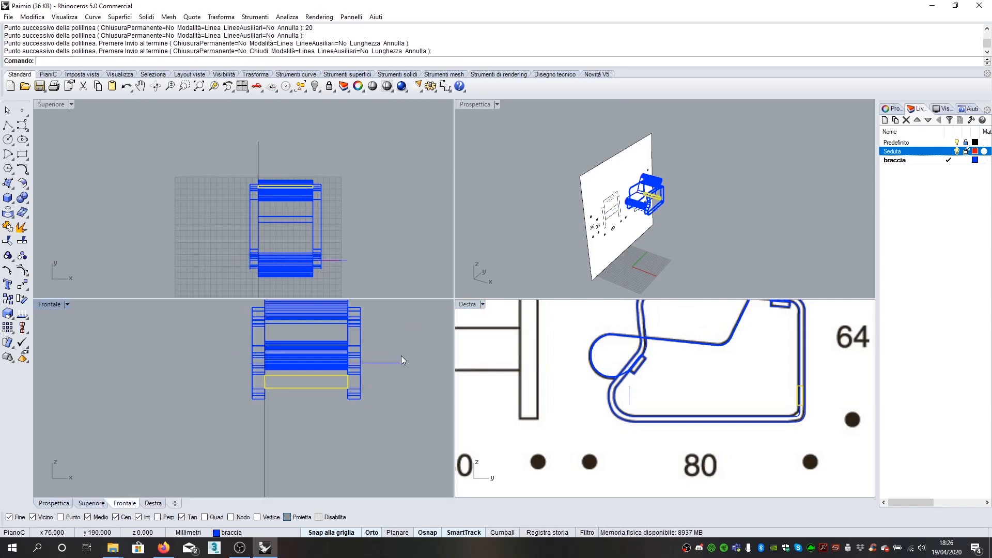
Step: Move the crossbar solid up in the front view so its lower edge sits on the horizontal guide line, and delete the leftover rectangle
{"action": "left_click", "coordinate": [344, 376]}
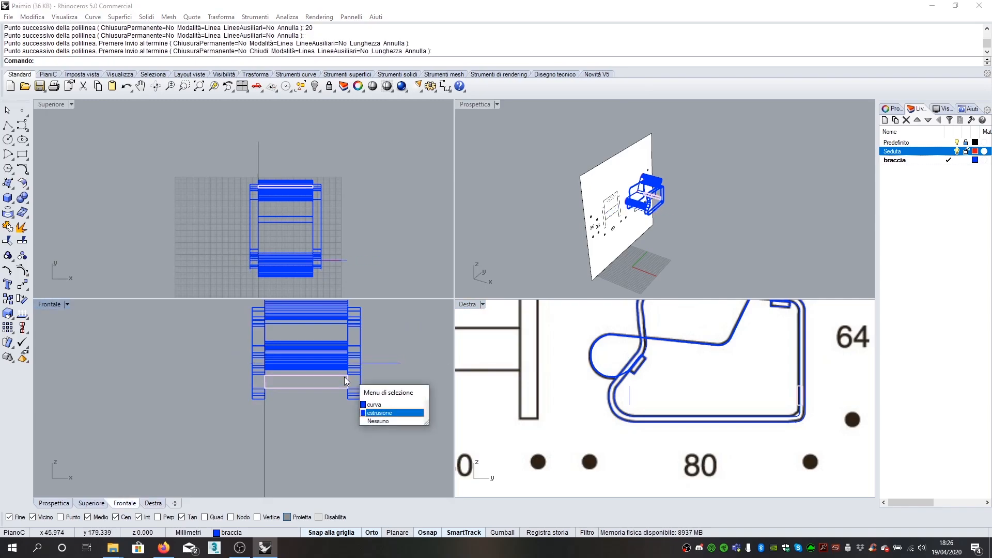
{"action": "left_click", "coordinate": [373, 413]}
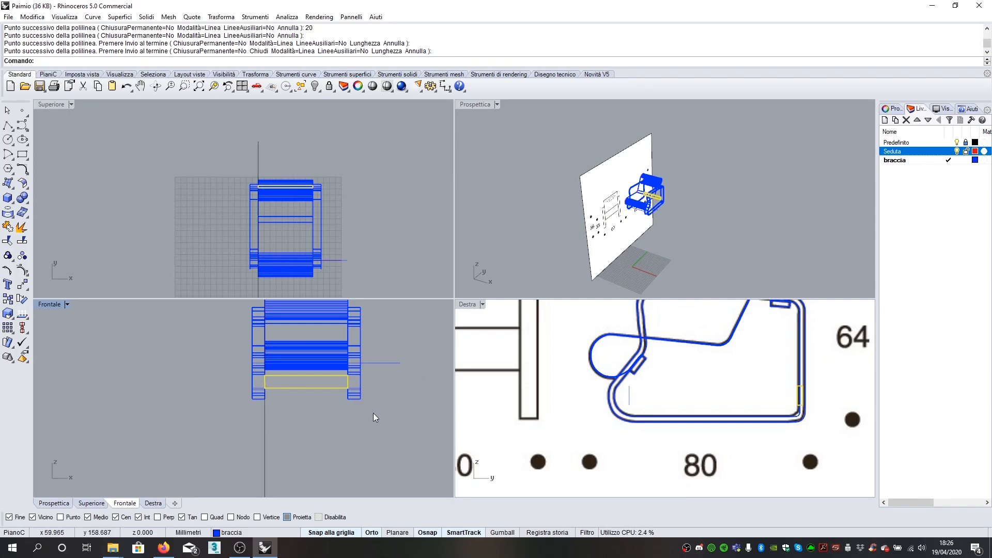
{"action": "type", "text": "Sposta"}
{"action": "key", "text": "Return"}
{"action": "scroll", "coordinate": [351, 361], "scroll_direction": "up", "scroll_amount": 8}
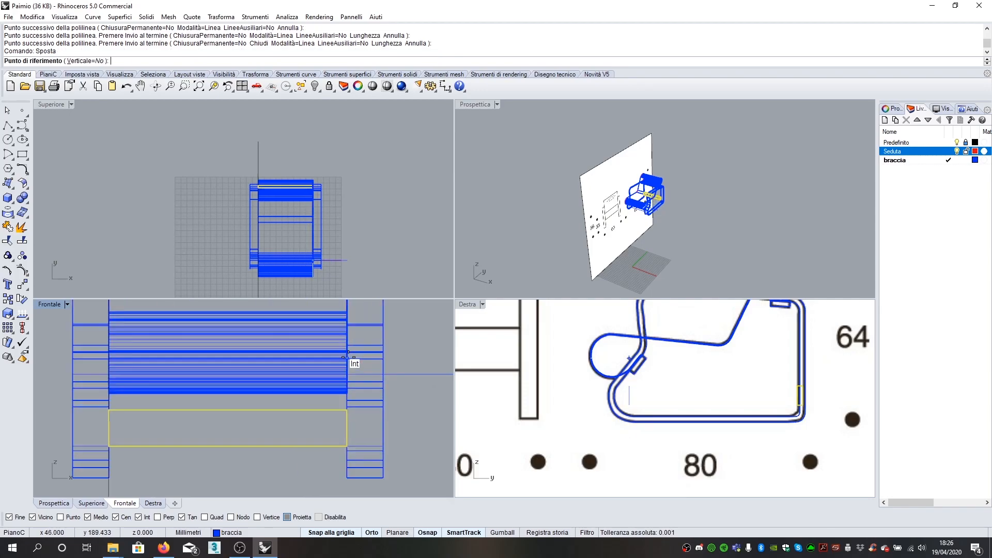
{"action": "left_click", "coordinate": [346, 446]}
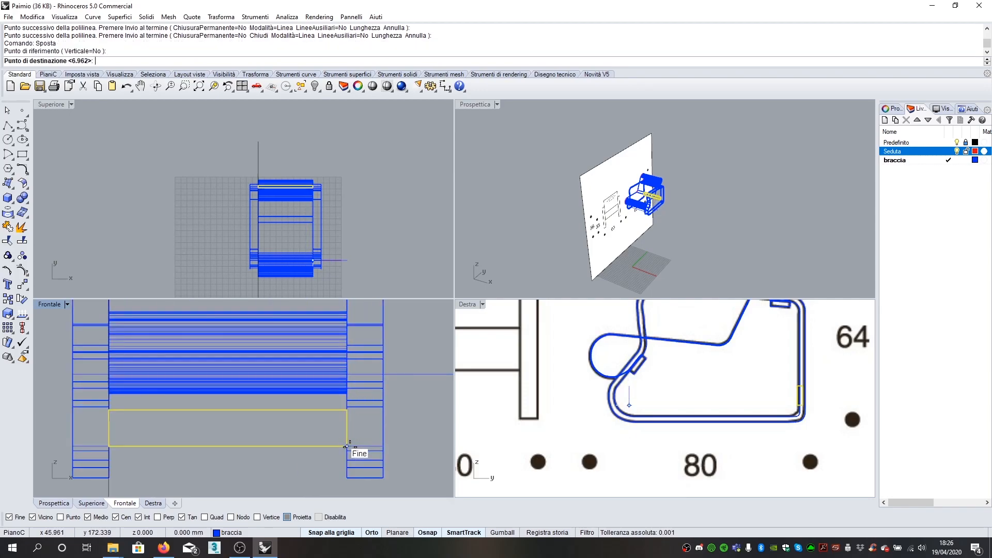
{"action": "left_click", "coordinate": [350, 374]}
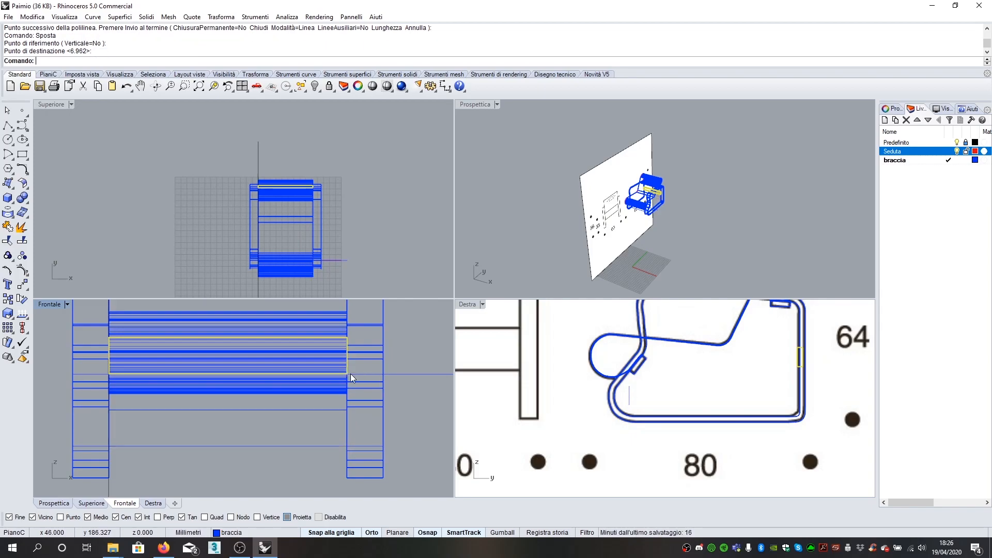
{"action": "left_click", "coordinate": [337, 410]}
{"action": "key", "text": "Delete"}
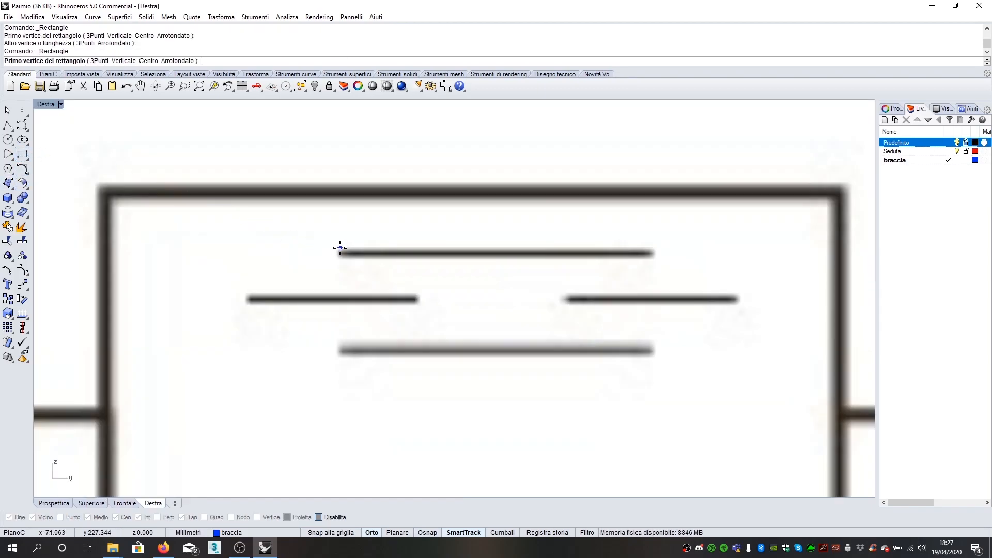
Step: Trace the upper and the middle-left backrest slots of the front-elevation drawing with rectangles in the side viewport
{"action": "left_click", "coordinate": [340, 248]}
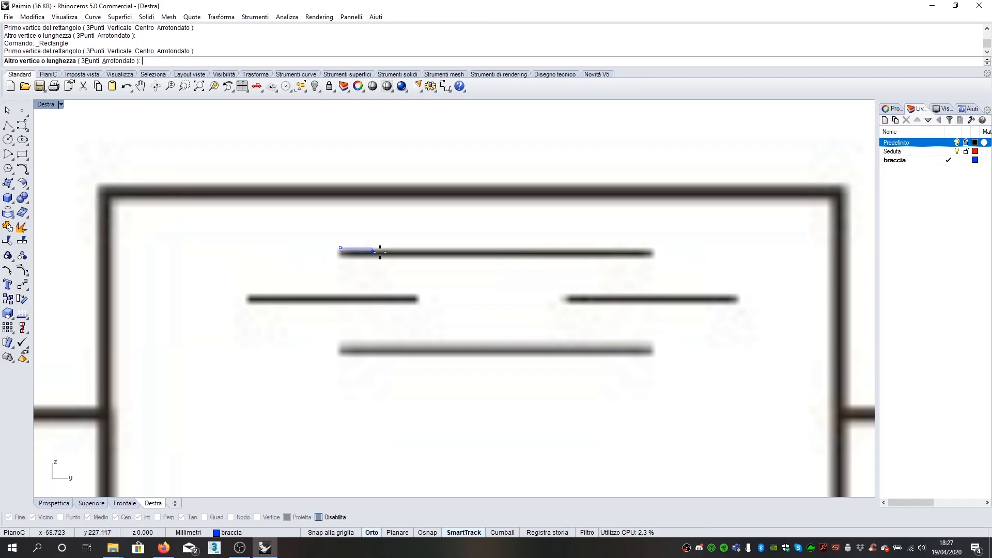
{"action": "left_click", "coordinate": [653, 257]}
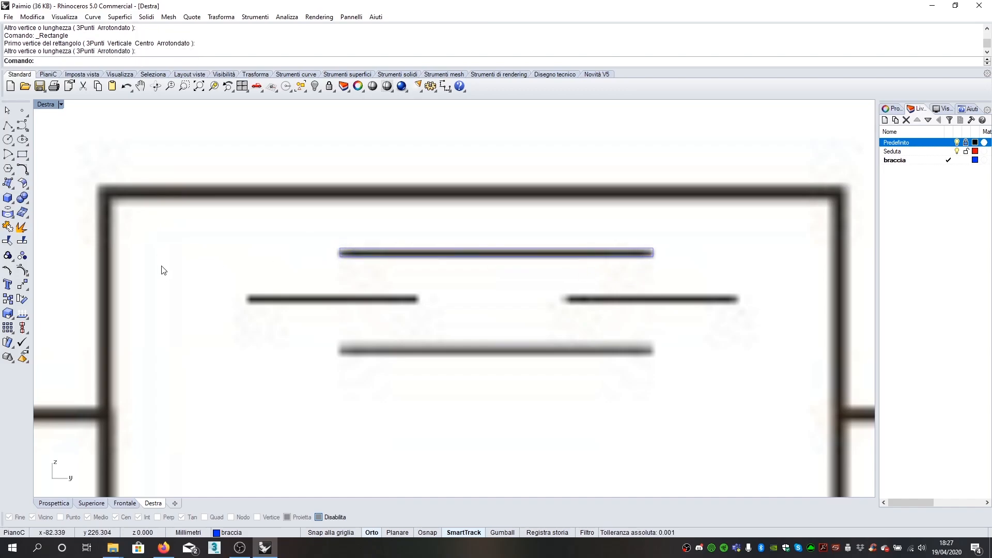
{"action": "right_click", "coordinate": [250, 298]}
{"action": "left_click", "coordinate": [247, 294]}
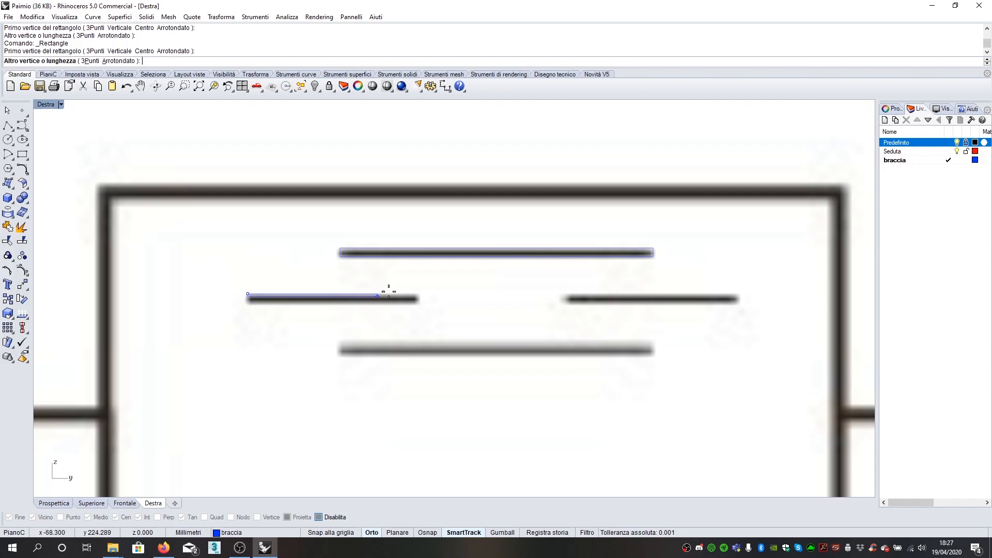
{"action": "left_click", "coordinate": [416, 303]}
Step: Trace the lower and the middle-right backrest slots of the drawing with rectangles and return to the four-view layout
{"action": "right_click", "coordinate": [416, 303]}
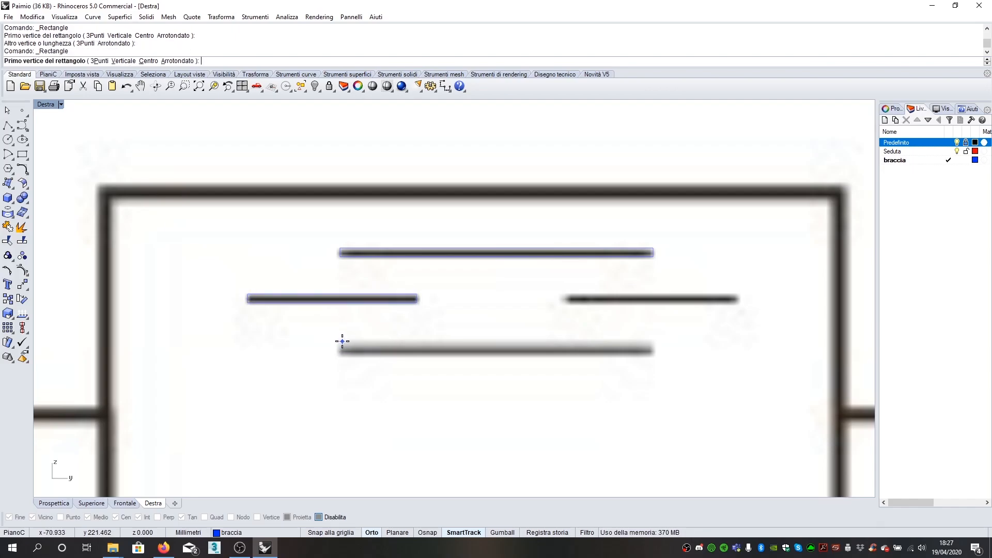
{"action": "left_click", "coordinate": [340, 342]}
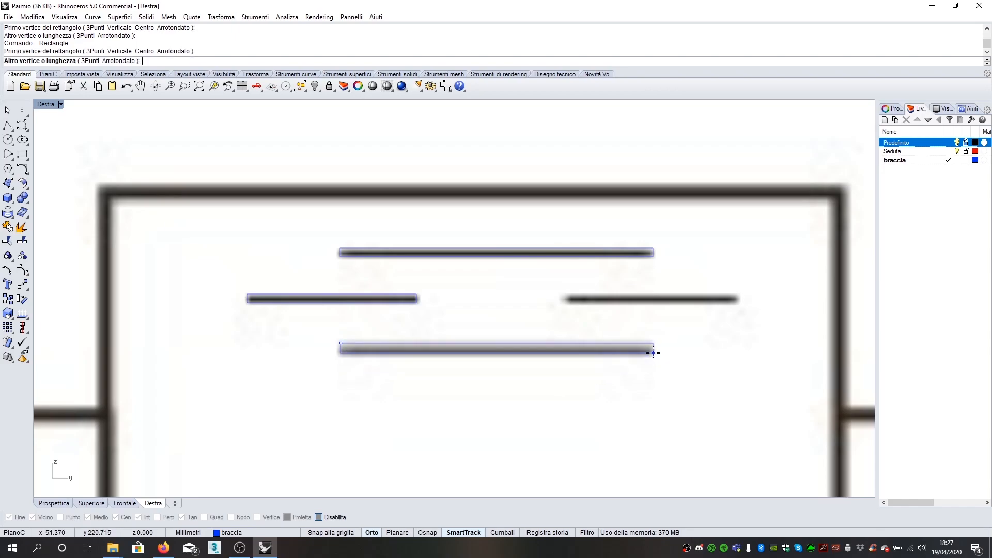
{"action": "left_click", "coordinate": [653, 352]}
{"action": "right_click", "coordinate": [572, 288]}
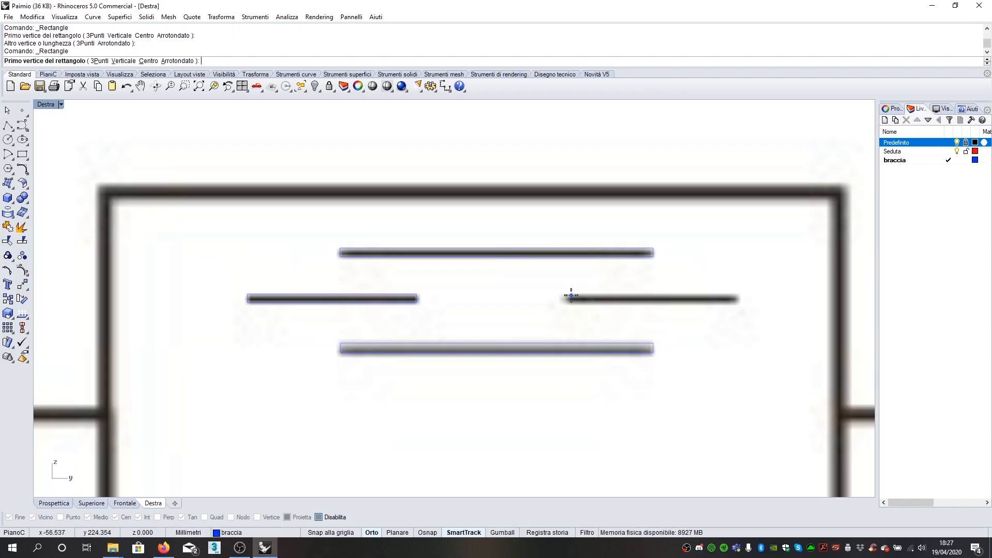
{"action": "left_click", "coordinate": [569, 296]}
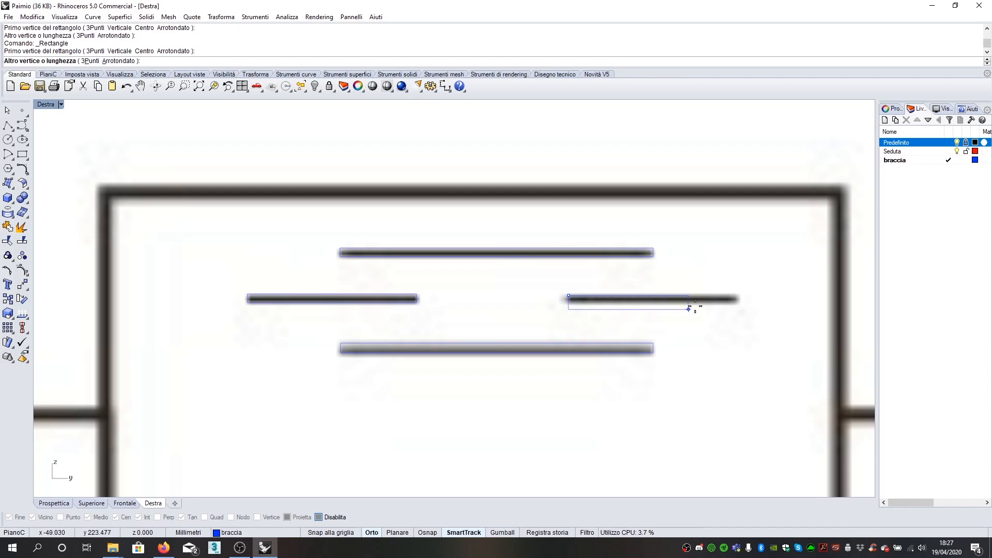
{"action": "left_click", "coordinate": [738, 304]}
{"action": "right_click", "coordinate": [740, 309]}
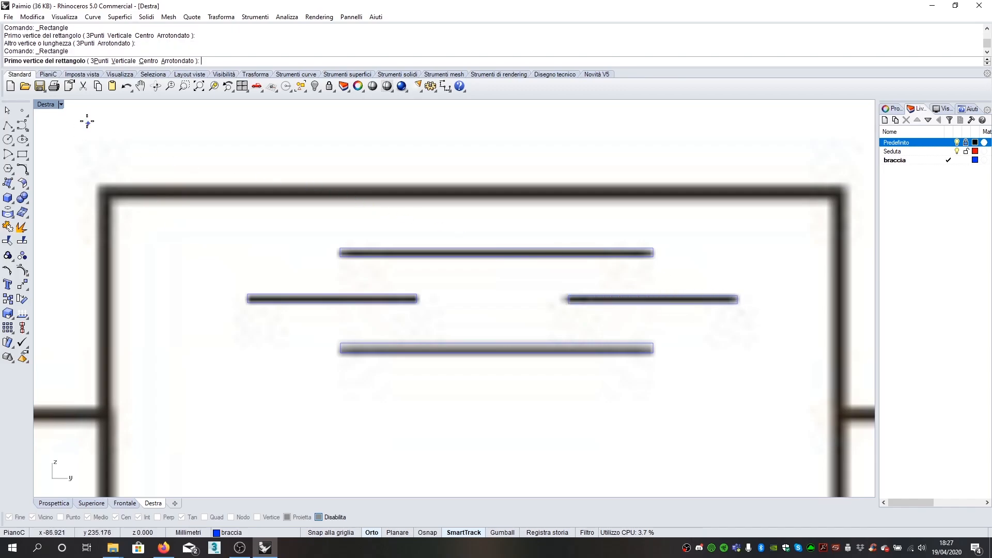
{"action": "double_click", "coordinate": [48, 105]}
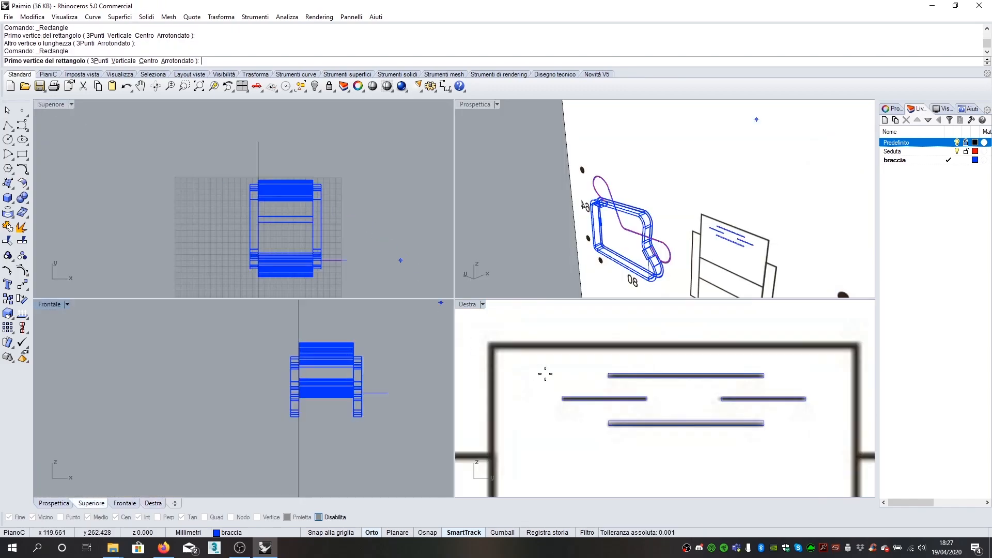
{"action": "key", "text": "Escape"}
Step: Rotate the four slot rectangles a quarter turn in the top view so they face the front view
{"action": "scroll", "coordinate": [429, 330], "scroll_direction": "down", "scroll_amount": 12}
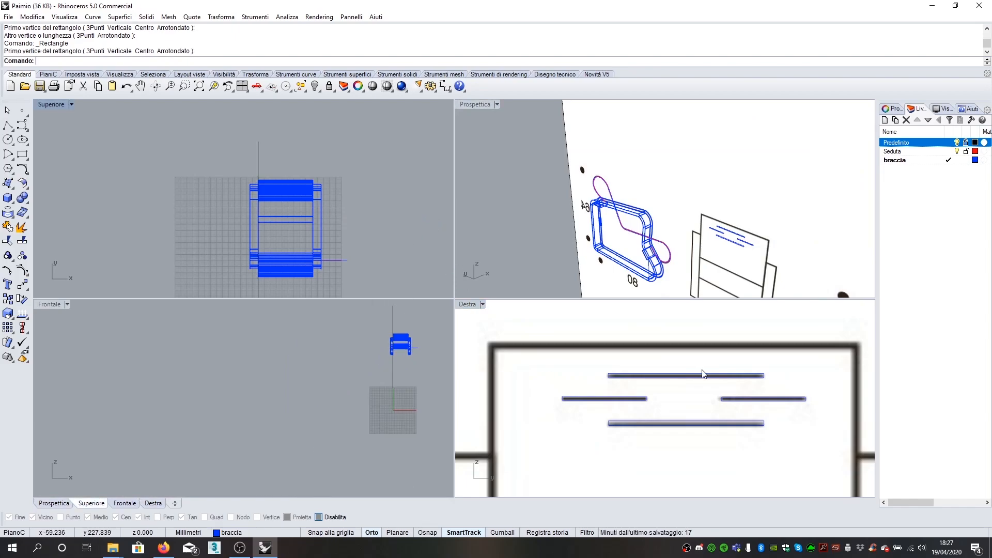
{"action": "scroll", "coordinate": [737, 375], "scroll_direction": "down", "scroll_amount": 6}
{"action": "left_click_drag", "start_coordinate": [764, 347], "coordinate": [701, 383]}
{"action": "scroll", "coordinate": [295, 215], "scroll_direction": "down", "scroll_amount": 5}
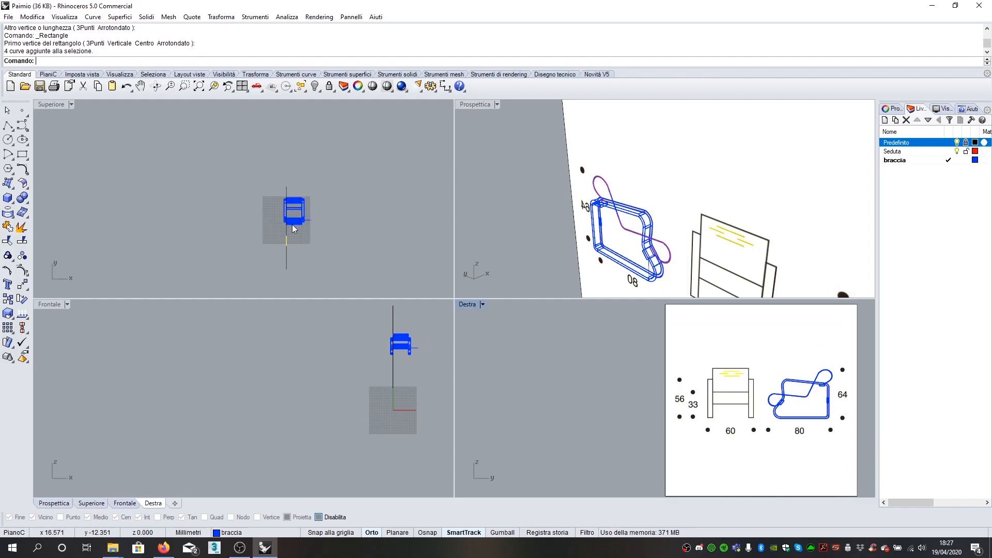
{"action": "type", "text": "ruota"}
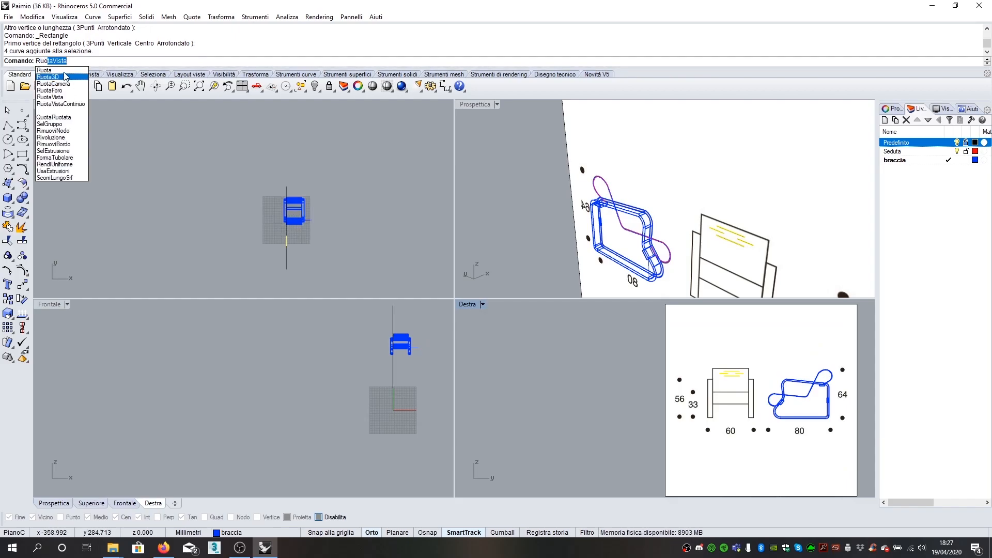
{"action": "key", "text": "Return"}
{"action": "scroll", "coordinate": [289, 241], "scroll_direction": "up", "scroll_amount": 4}
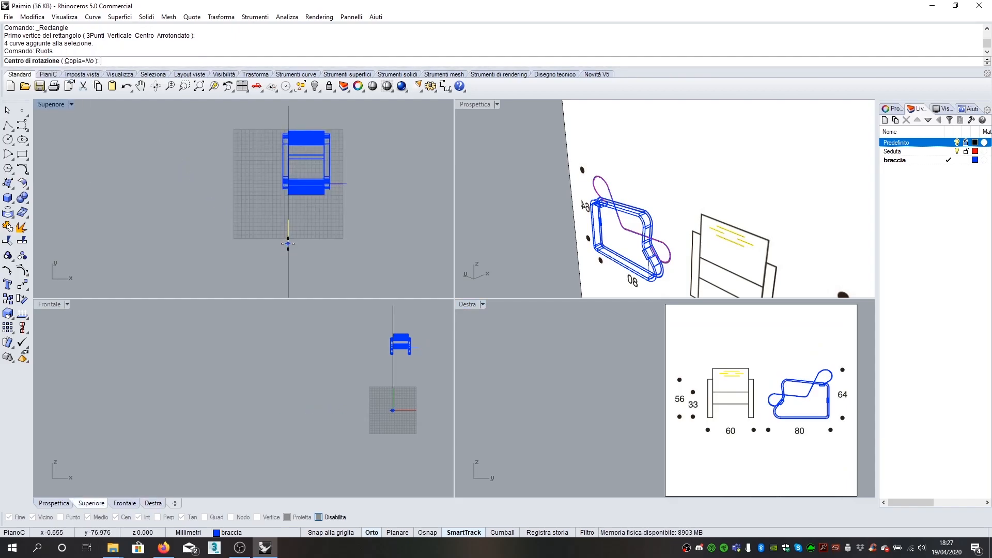
{"action": "left_click", "coordinate": [288, 243]}
{"action": "left_click", "coordinate": [279, 216]}
{"action": "left_click", "coordinate": [217, 243]}
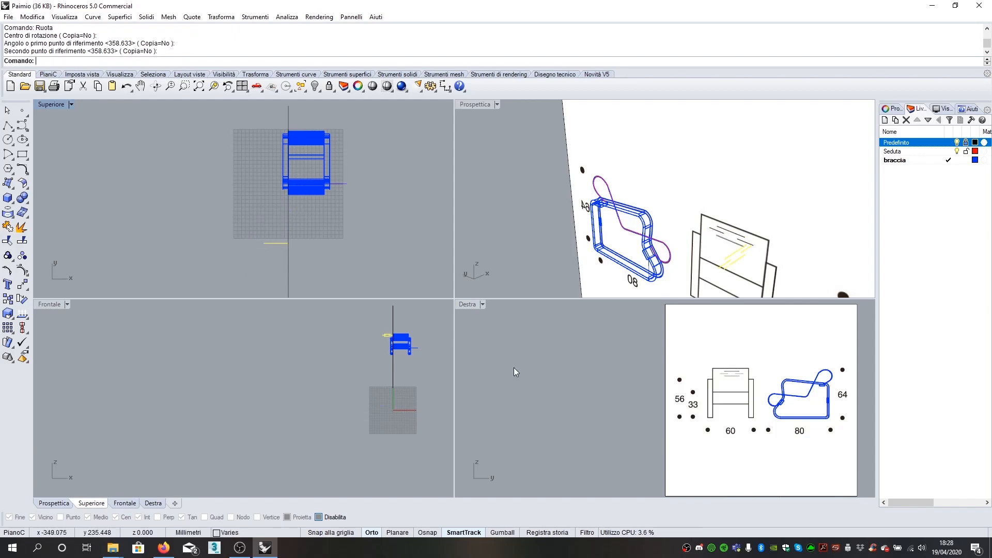
Step: Move the four slot rectangles onto the upper backrest in the front view and align them with it in the top view
{"action": "scroll", "coordinate": [412, 338], "scroll_direction": "up", "scroll_amount": 5}
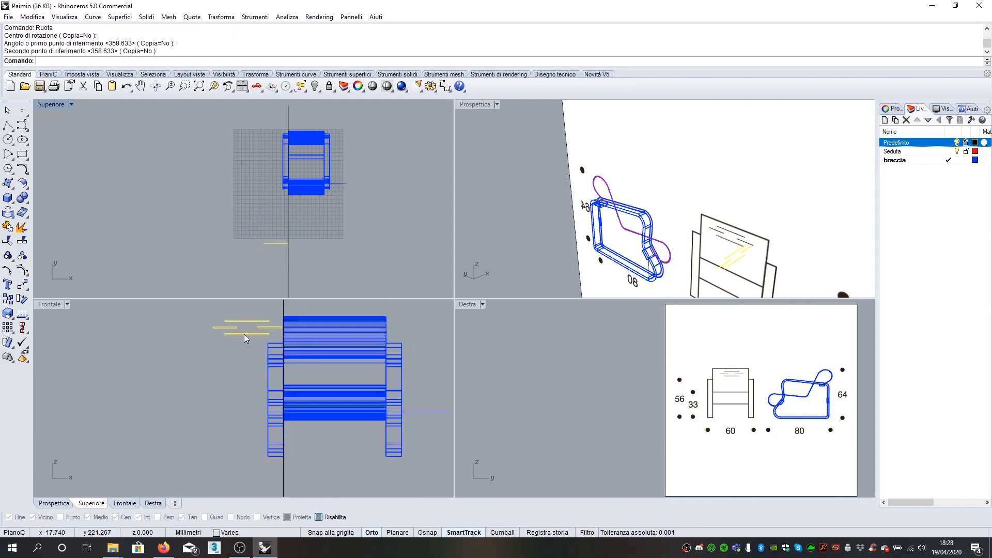
{"action": "left_click_drag", "start_coordinate": [247, 336], "coordinate": [338, 347]}
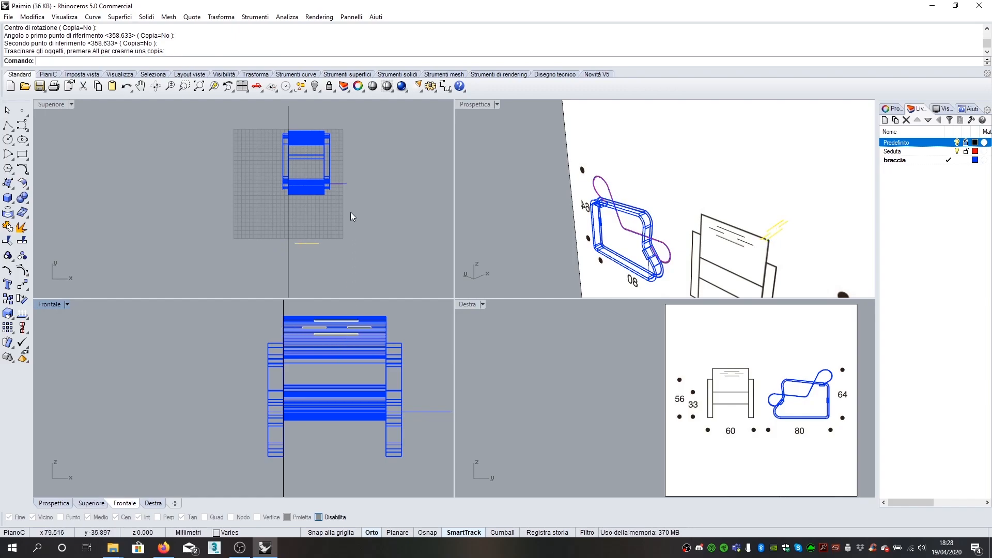
{"action": "left_click_drag", "start_coordinate": [308, 244], "coordinate": [303, 136]}
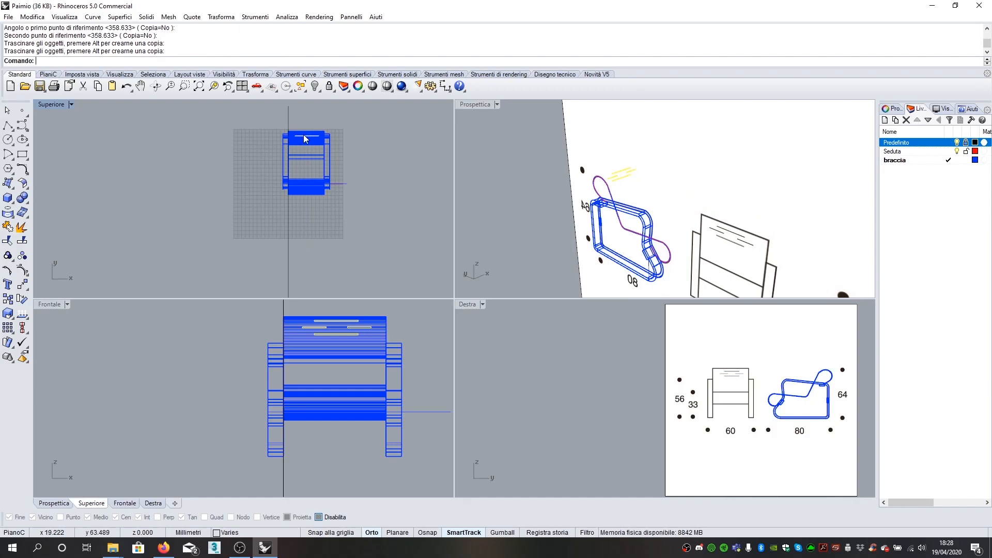
Step: Shift the slot rectangles close behind the straight backrest in the side view and lower them slightly in the front view
{"action": "scroll", "coordinate": [597, 396], "scroll_direction": "down", "scroll_amount": 3}
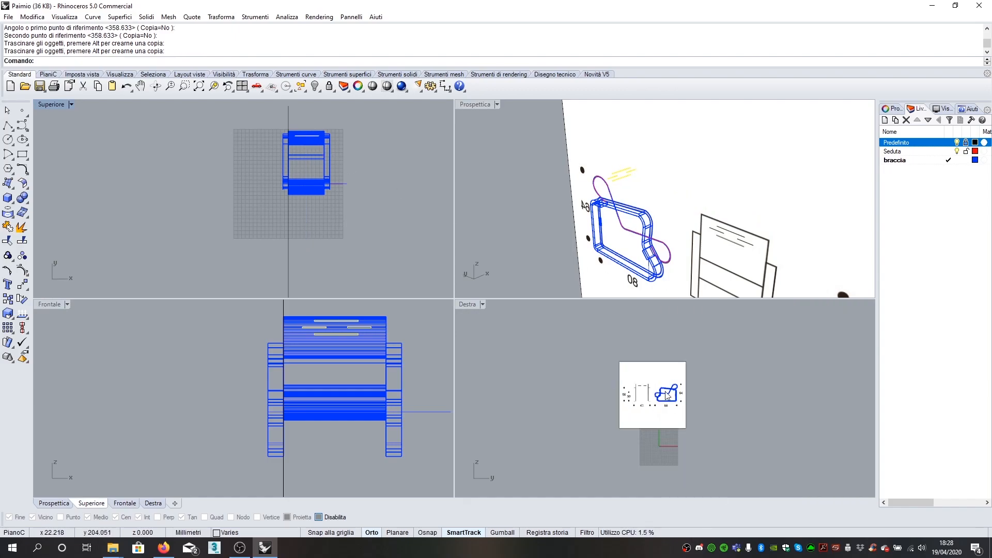
{"action": "scroll", "coordinate": [589, 362], "scroll_direction": "up", "scroll_amount": 10}
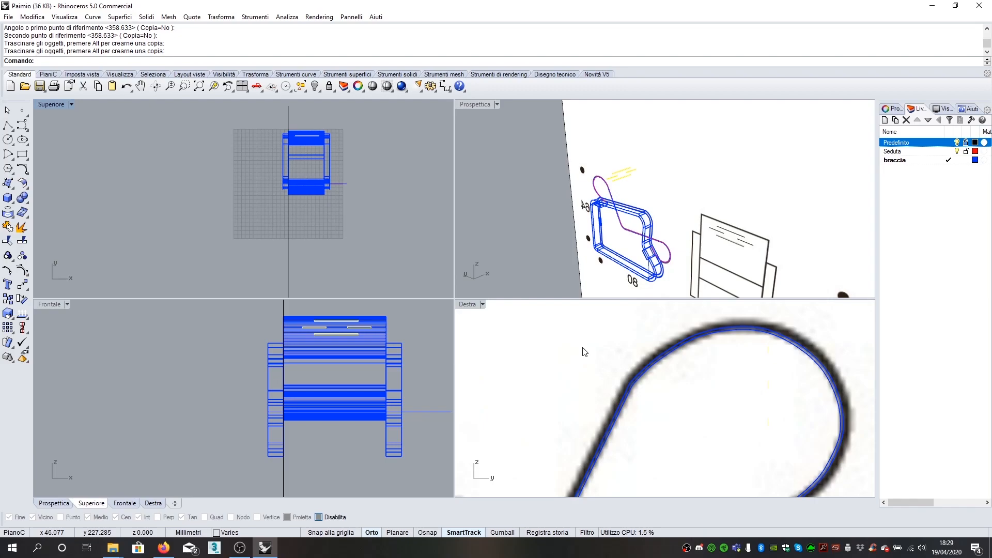
{"action": "scroll", "coordinate": [608, 312], "scroll_direction": "down", "scroll_amount": 5}
{"action": "scroll", "coordinate": [608, 311], "scroll_direction": "up", "scroll_amount": 2}
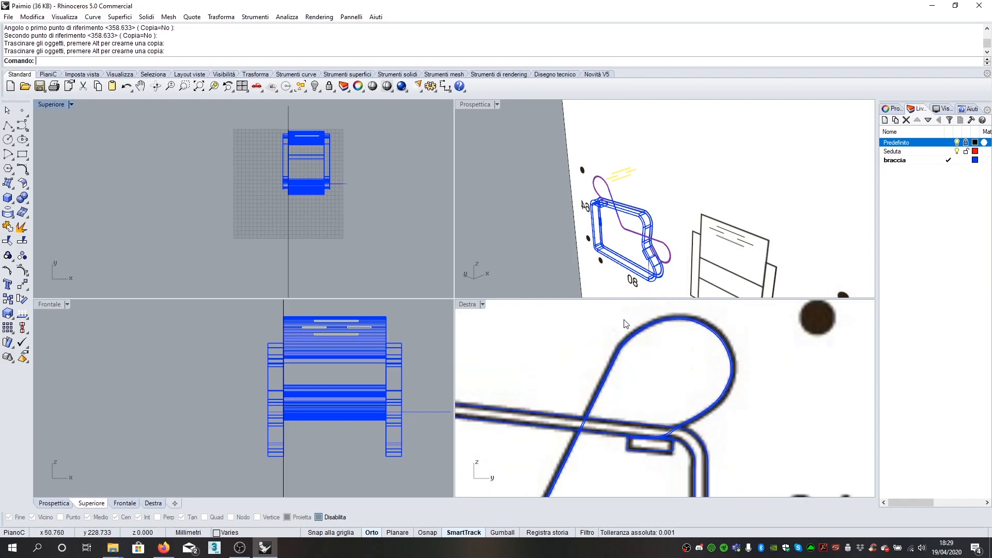
{"action": "left_click_drag", "start_coordinate": [692, 351], "coordinate": [628, 353]}
{"action": "scroll", "coordinate": [342, 319], "scroll_direction": "up", "scroll_amount": 5}
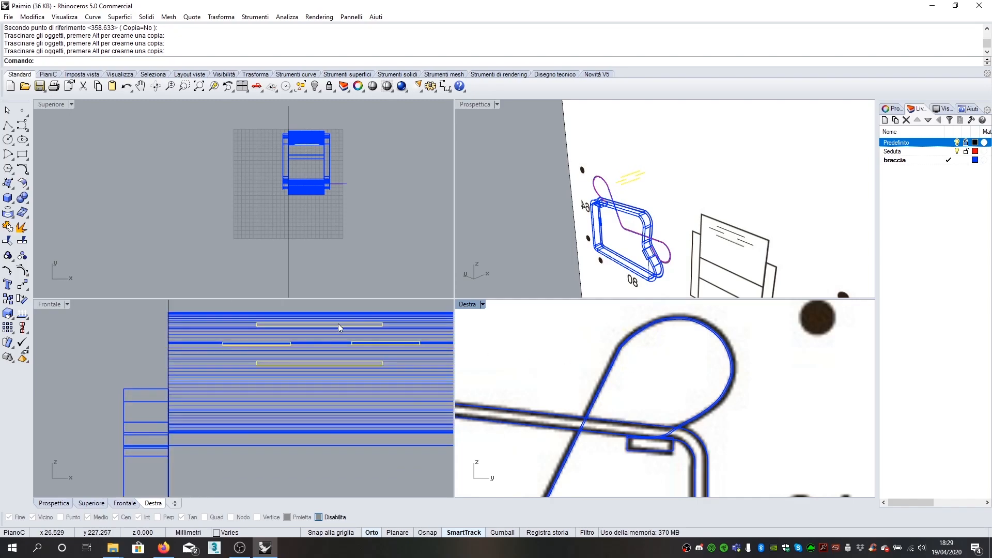
{"action": "scroll", "coordinate": [338, 324], "scroll_direction": "down", "scroll_amount": 4}
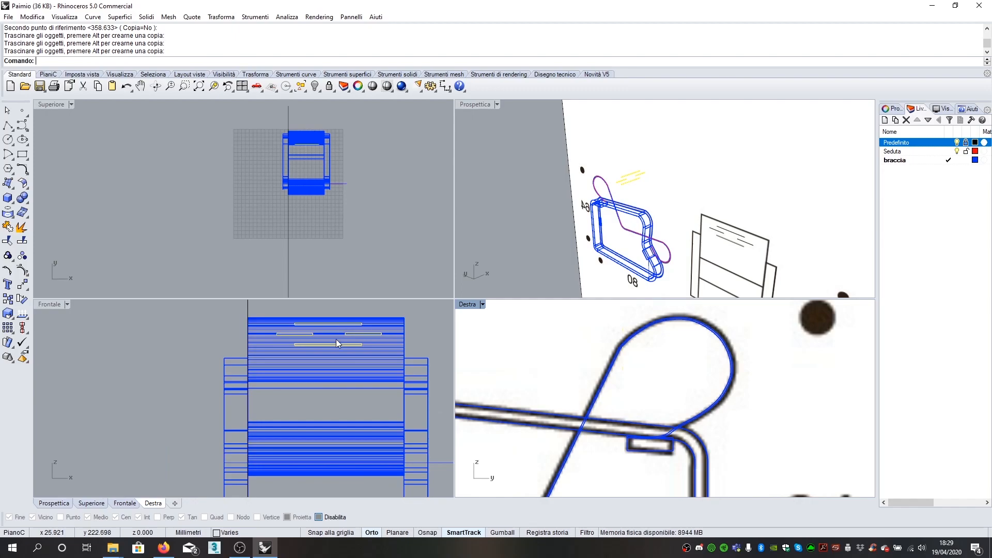
{"action": "left_click_drag", "start_coordinate": [333, 346], "coordinate": [332, 356]}
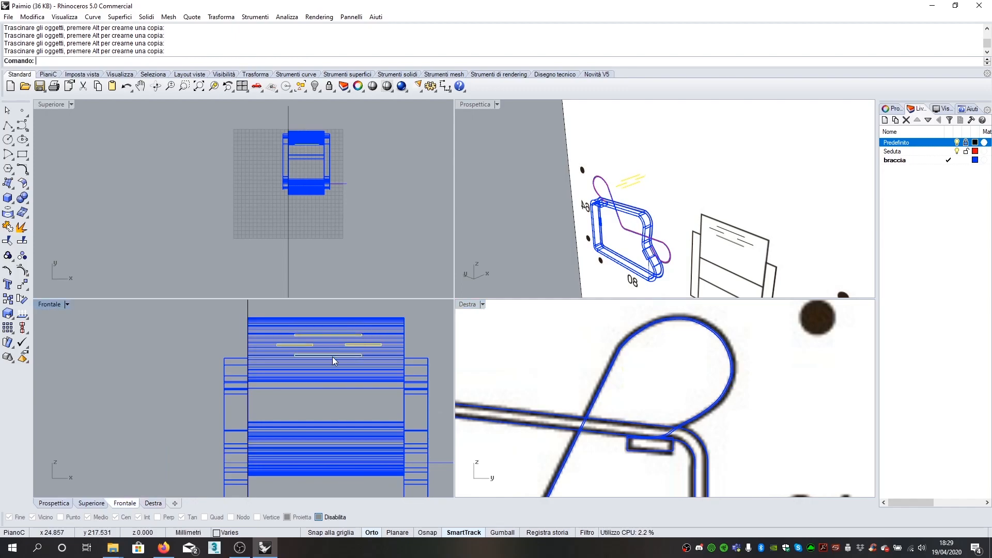
Step: Extrude the four slot rectangles forward through the backrest as solids about 9 mm deep, and hide the Predefinito layer
{"action": "scroll", "coordinate": [597, 367], "scroll_direction": "up", "scroll_amount": 2}
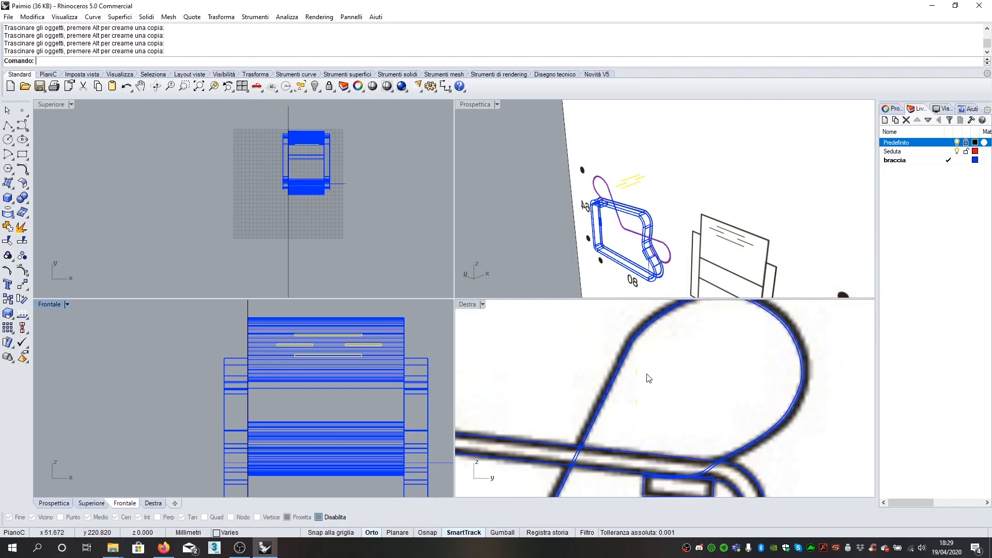
{"action": "type", "text": "Est"}
{"action": "key", "text": "Return"}
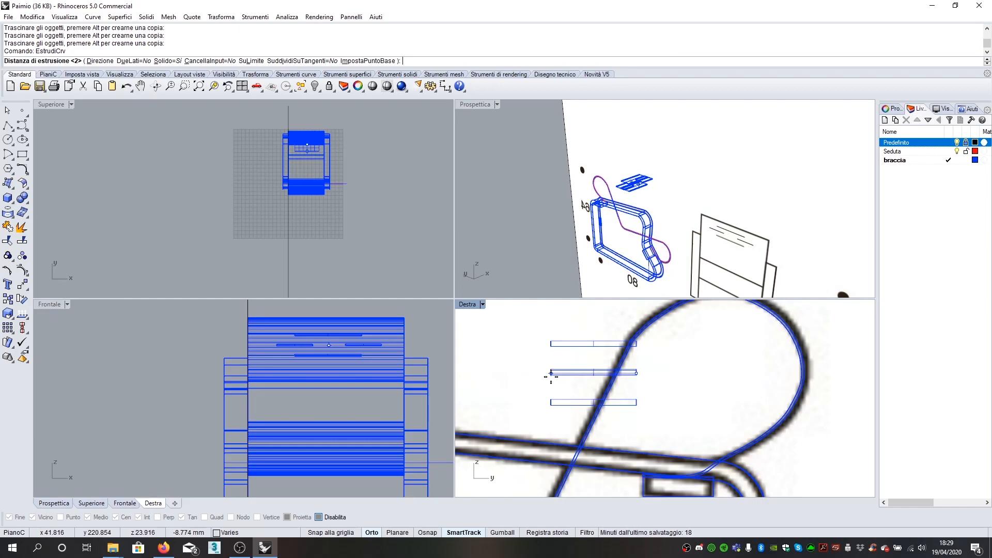
{"action": "left_click", "coordinate": [552, 375]}
{"action": "left_click", "coordinate": [956, 144]}
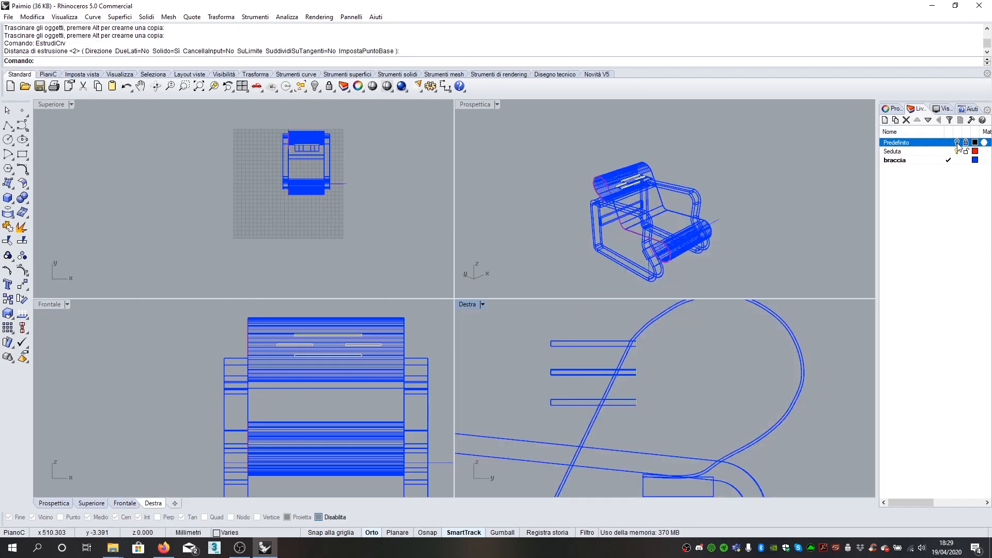
Step: Cut the four slots through the backrest by subtracting the slot solids from the extruded seat with a Boolean difference
{"action": "left_click", "coordinate": [572, 172]}
{"action": "scroll", "coordinate": [572, 172], "scroll_direction": "up", "scroll_amount": 5}
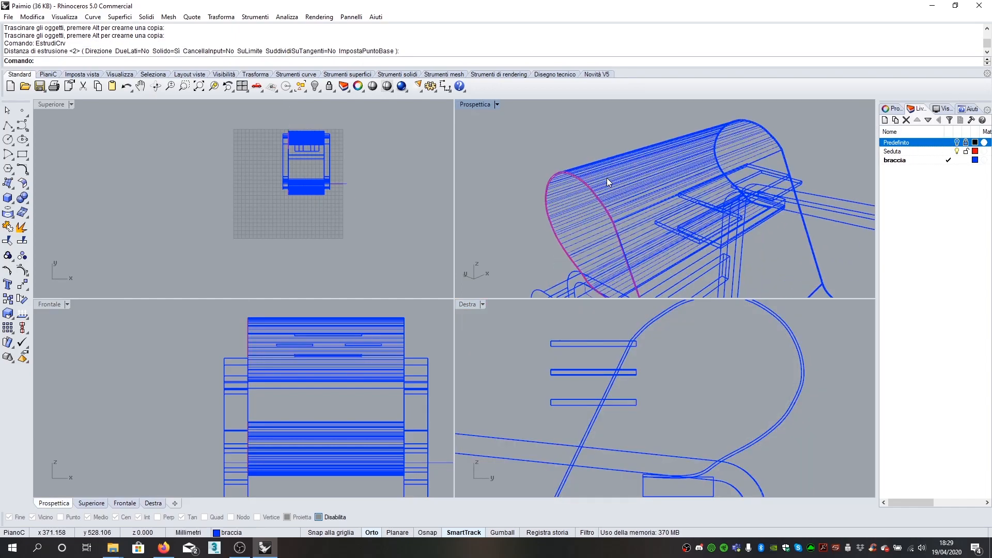
{"action": "scroll", "coordinate": [607, 178], "scroll_direction": "down", "scroll_amount": 2}
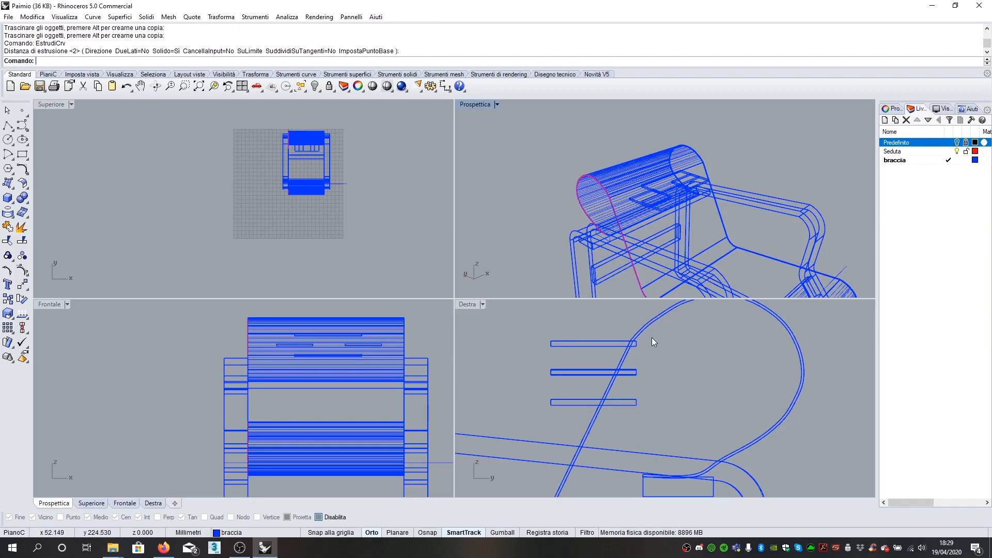
{"action": "scroll", "coordinate": [652, 337], "scroll_direction": "down", "scroll_amount": 4}
{"action": "left_click", "coordinate": [674, 332]}
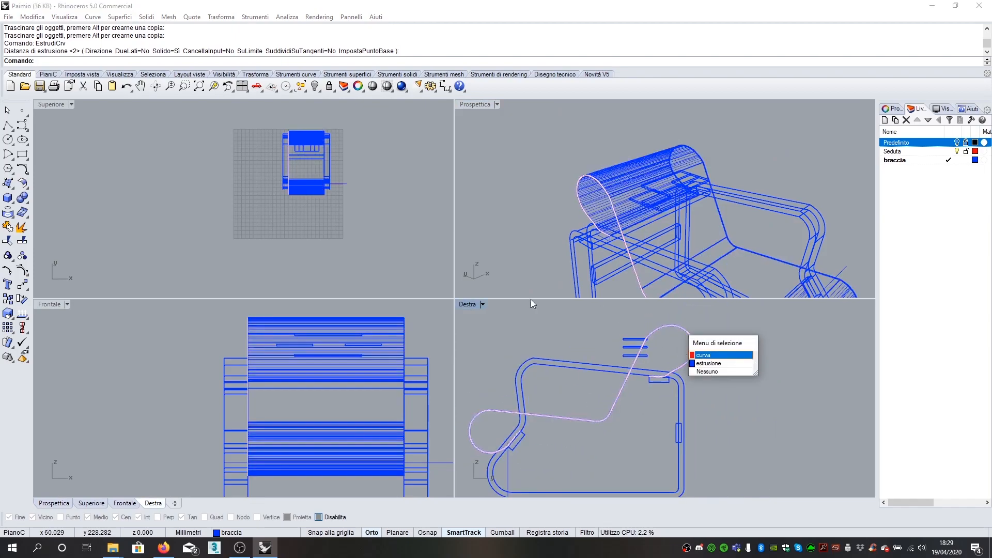
{"action": "left_click", "coordinate": [22, 198]}
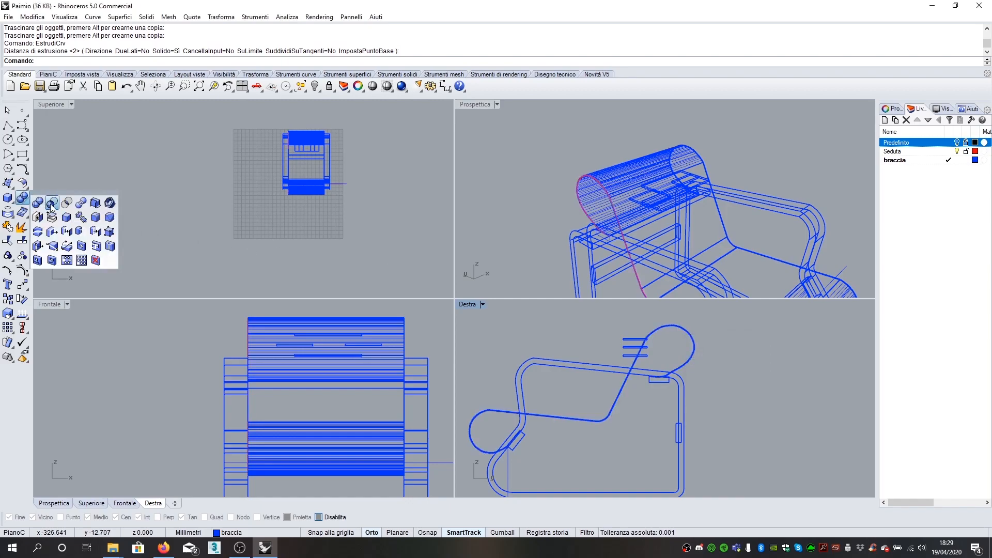
{"action": "left_click", "coordinate": [52, 204]}
{"action": "left_click", "coordinate": [554, 417]}
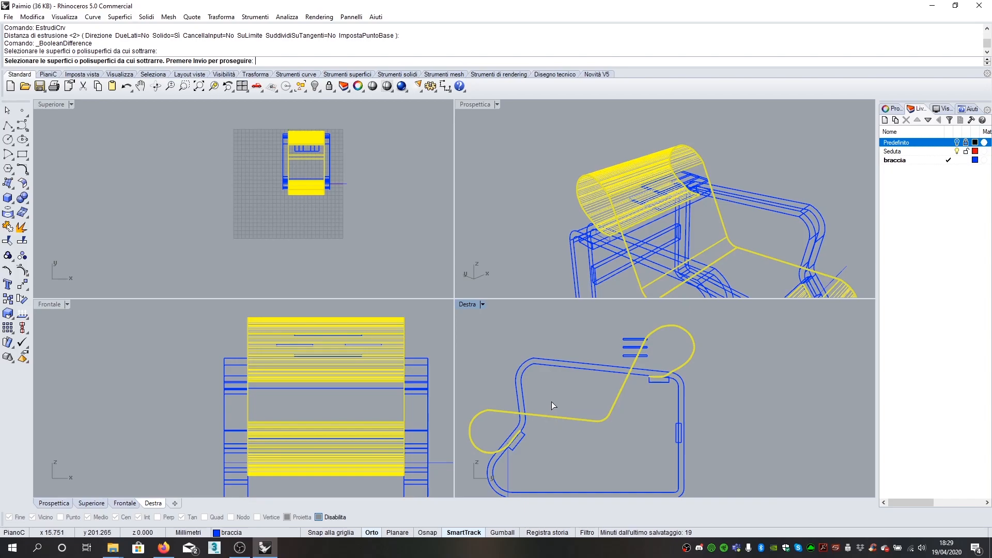
{"action": "scroll", "coordinate": [594, 352], "scroll_direction": "up", "scroll_amount": 3}
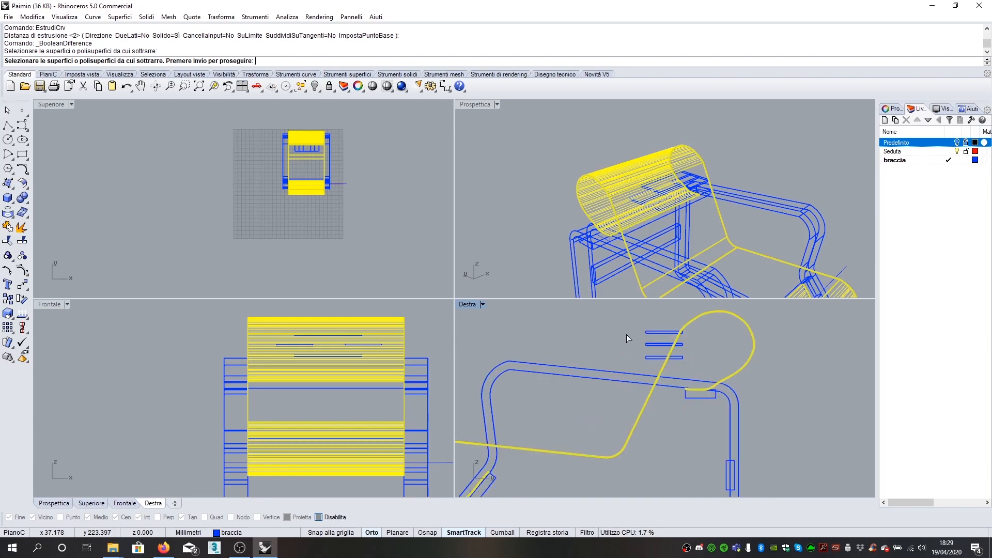
{"action": "key", "text": "Return"}
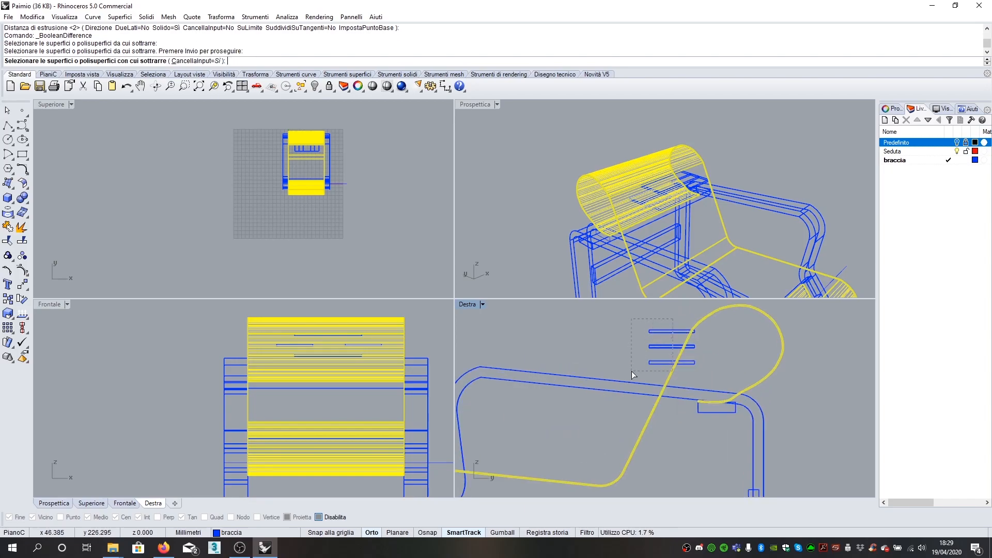
{"action": "left_click_drag", "start_coordinate": [626, 368], "coordinate": [623, 366]}
{"action": "key", "text": "Return"}
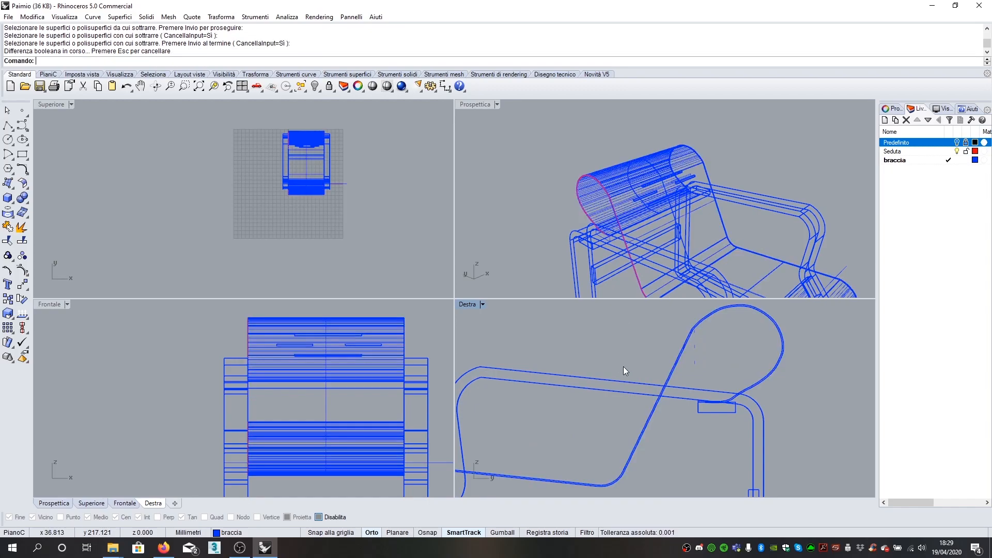
Step: Maximize the perspective view, turn it to show the chair's front at an angle, and switch it to rendered display
{"action": "scroll", "coordinate": [620, 206], "scroll_direction": "down", "scroll_amount": 3}
{"action": "double_click", "coordinate": [473, 105]}
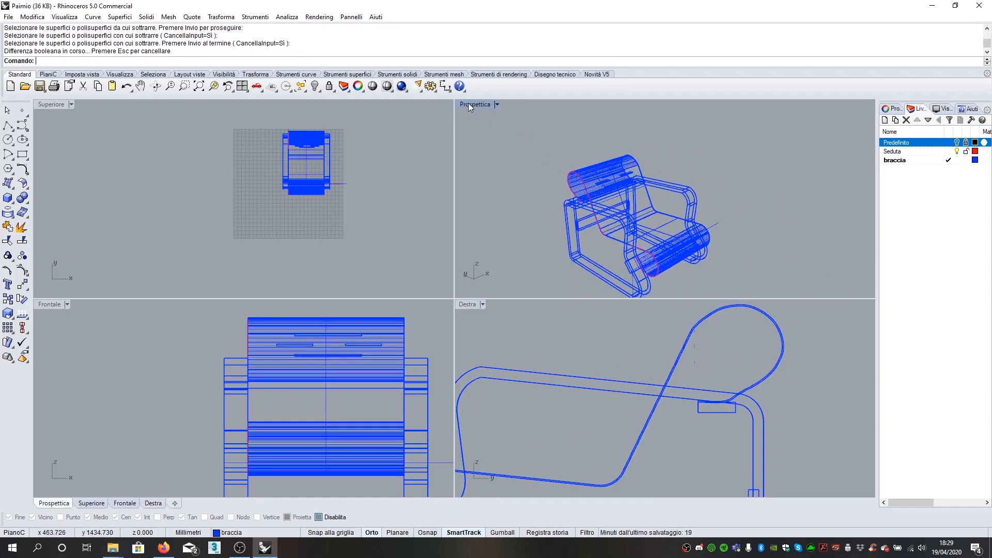
{"action": "left_click", "coordinate": [156, 86]}
{"action": "left_click_drag", "start_coordinate": [362, 336], "coordinate": [438, 316]}
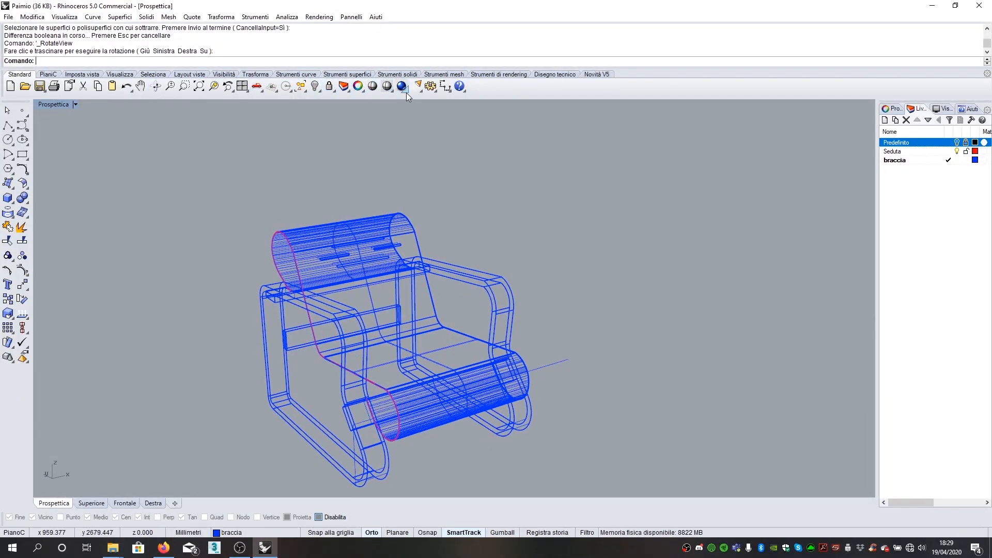
{"action": "left_click", "coordinate": [392, 92]}
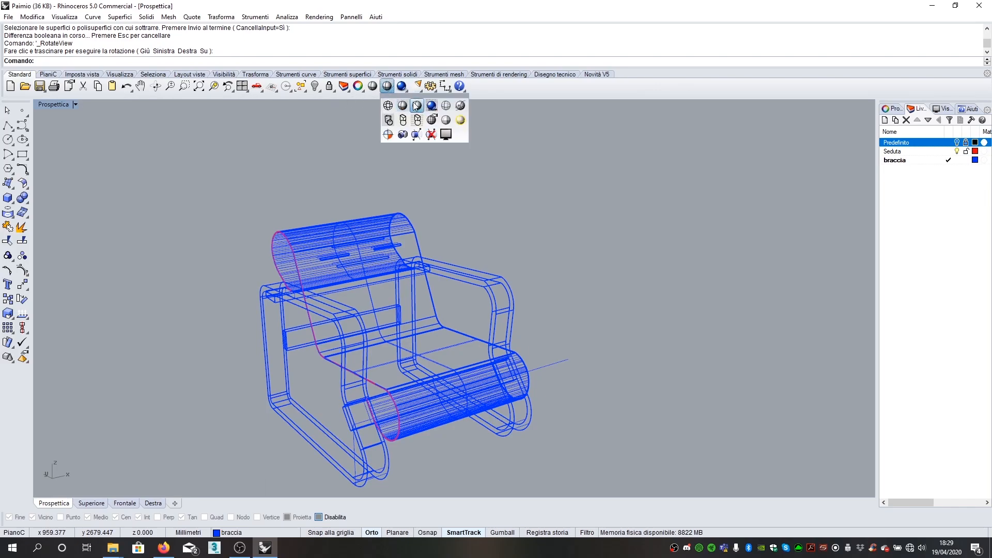
{"action": "left_click", "coordinate": [432, 105]}
Step: Orbit the rendered armchair to inspect the slotted backrest, seat and wooden arm frames from the front
{"action": "scroll", "coordinate": [313, 206], "scroll_direction": "up", "scroll_amount": 5}
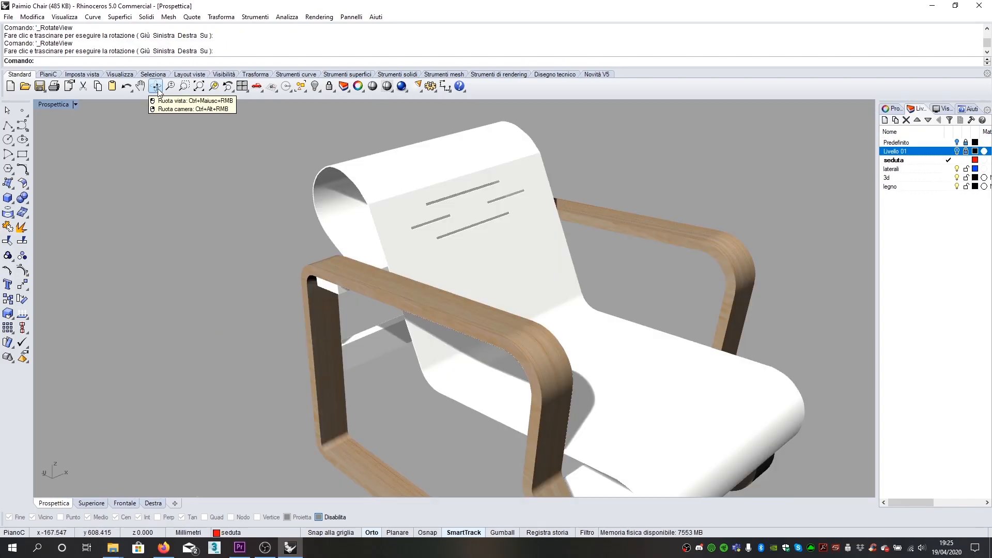
{"action": "left_click", "coordinate": [156, 86]}
{"action": "left_click_drag", "start_coordinate": [565, 263], "coordinate": [561, 322]}
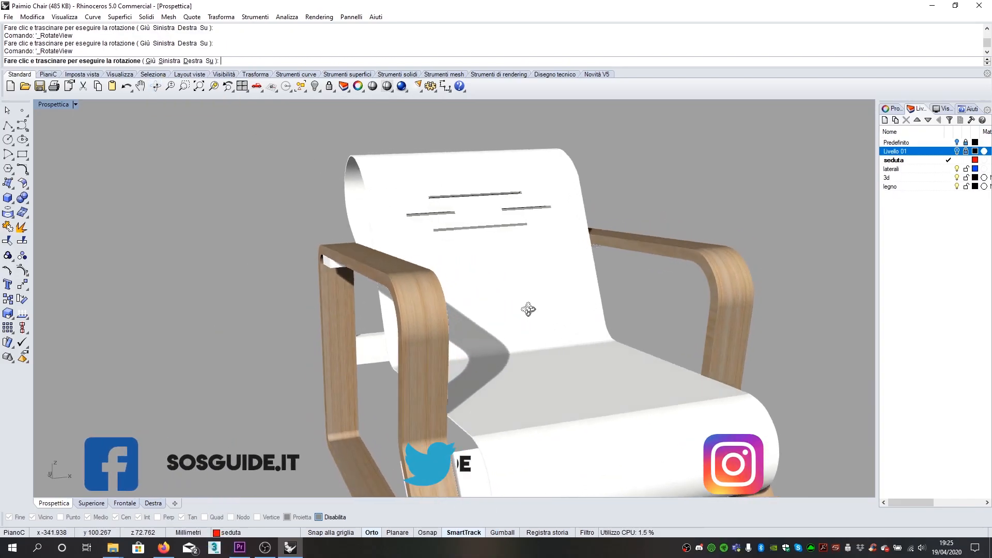